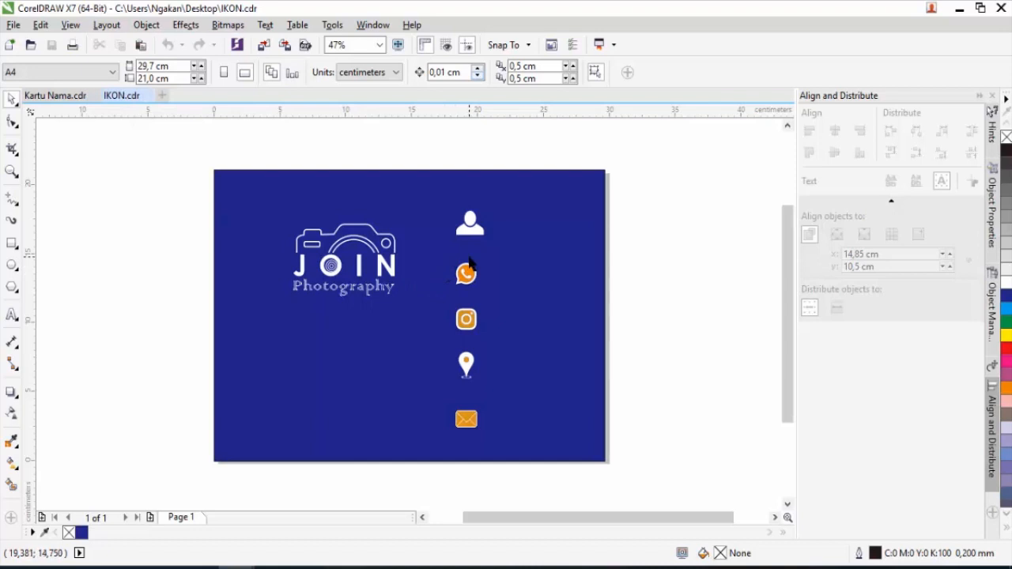
Switch to the Kartu Nama document and marquee-select both card designs to inspect them.
scroll(468, 262, "up", 3)
scroll(469, 262, "down", 3)
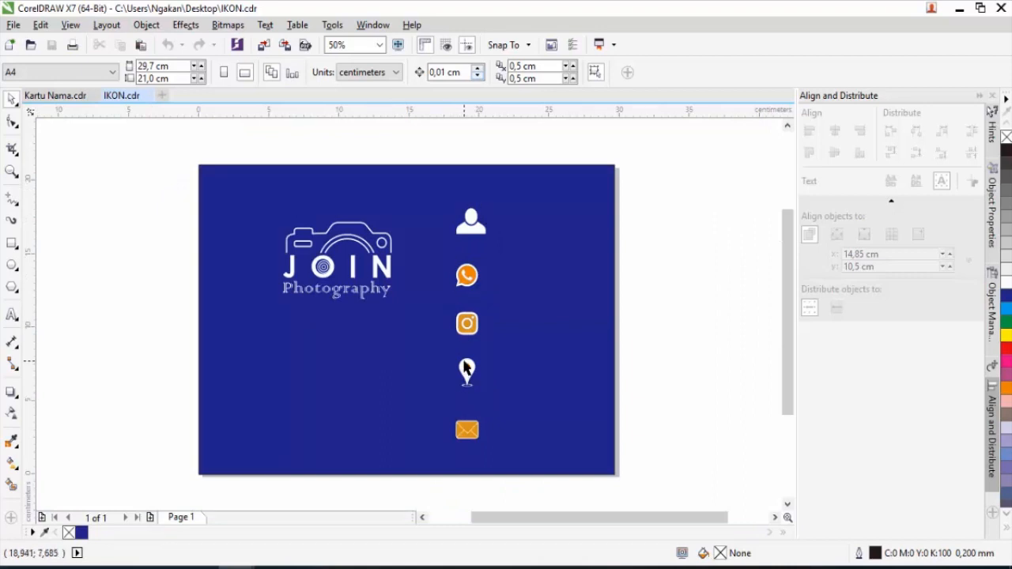
left_click(67, 97)
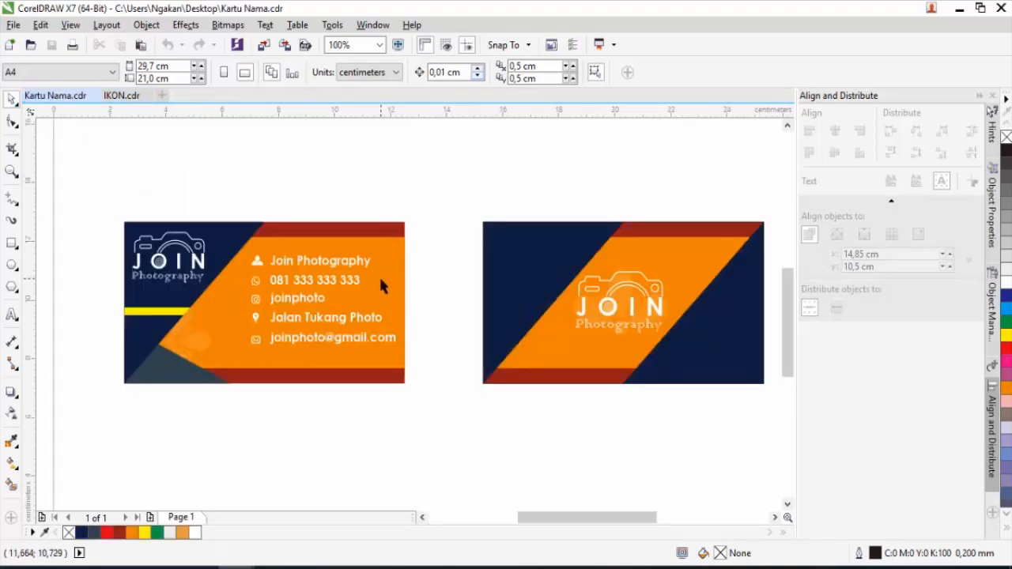
scroll(381, 279, "down", 1)
left_click_drag(235, 223, 591, 350)
left_click_drag(369, 287, 372, 179)
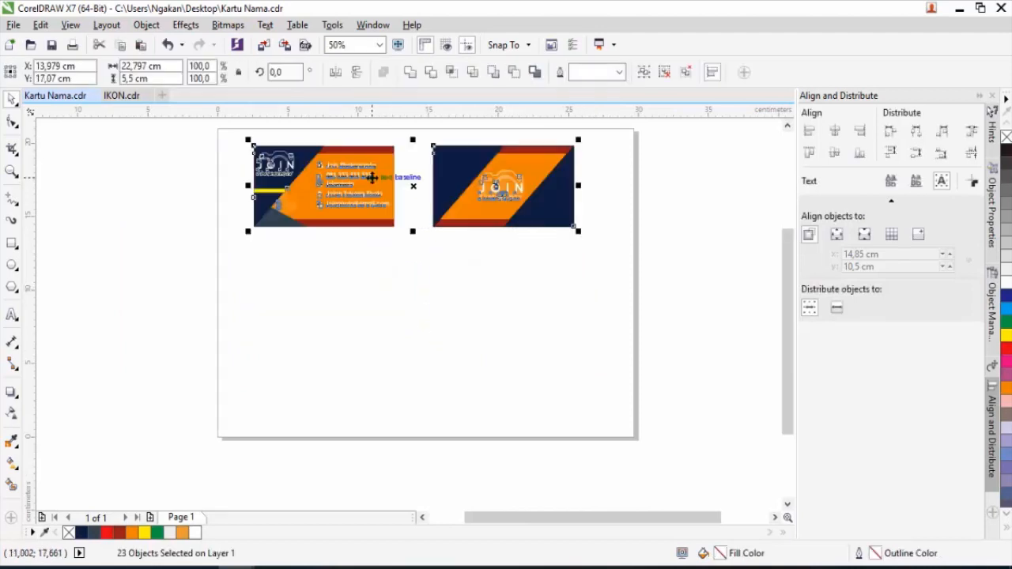
left_click(387, 235)
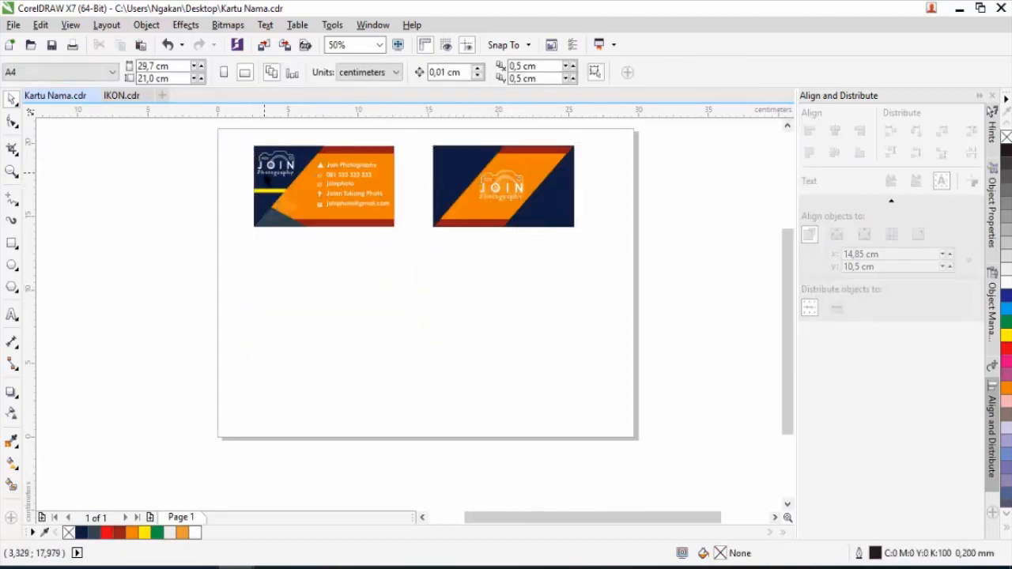
Check the page size list, leaving the page at A4.
scroll(373, 192, "up", 3)
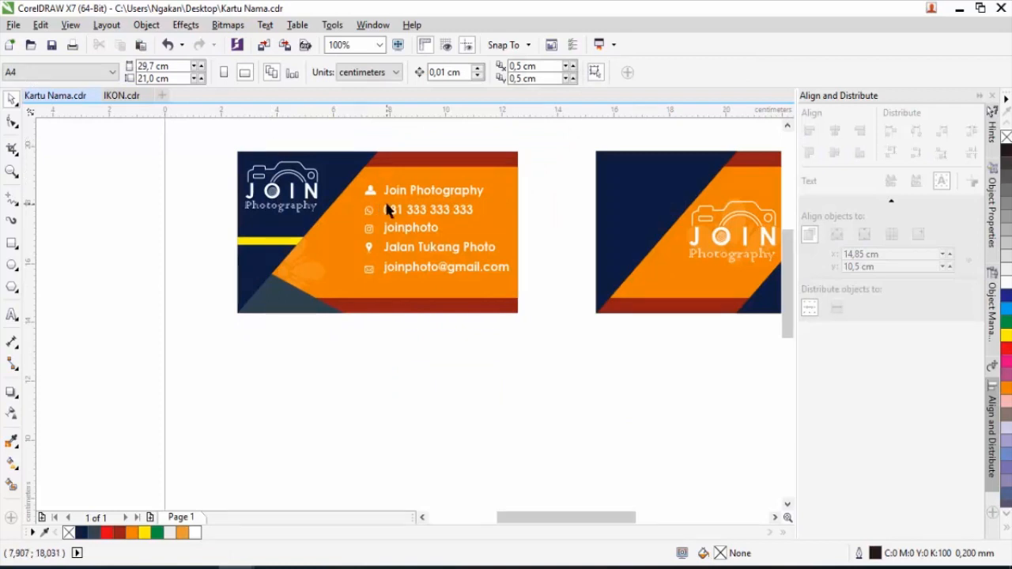
scroll(441, 189, "down", 3)
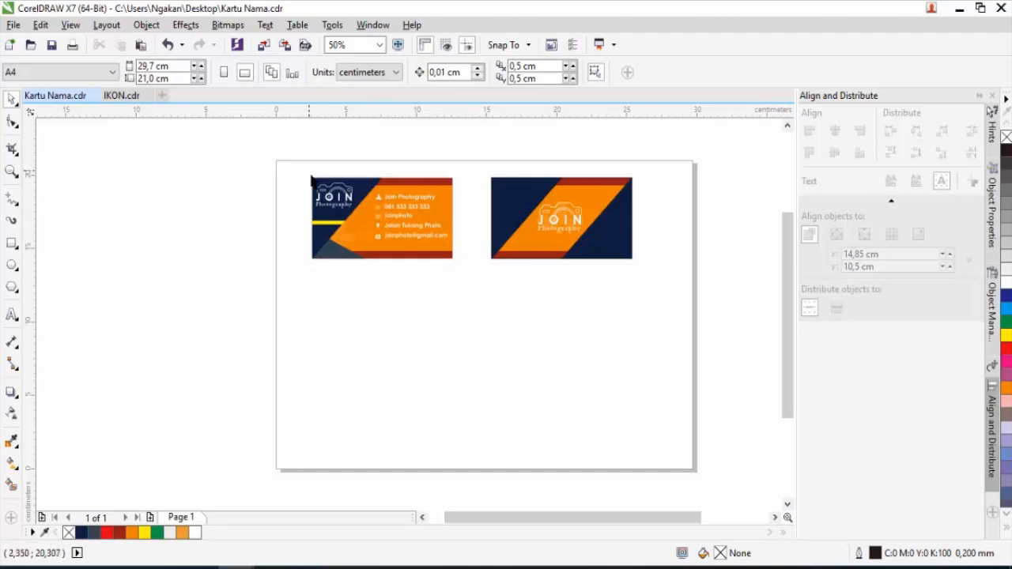
left_click(87, 77)
left_click(87, 77)
Draw a rectangle below the cards and size it 9 cm wide by 5.5 cm high.
left_click(12, 247)
left_click_drag(316, 325, 435, 380)
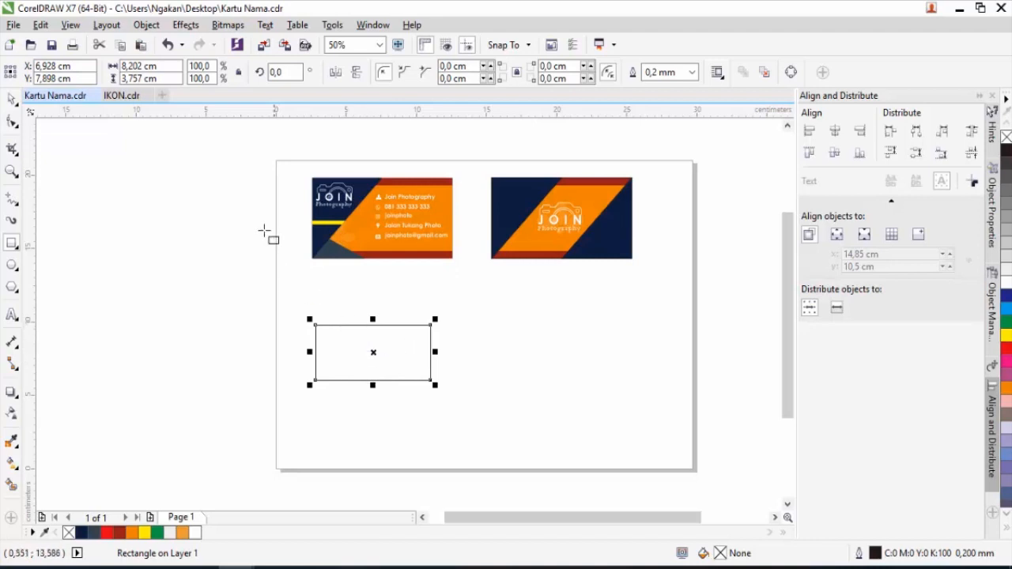
double_click(144, 65)
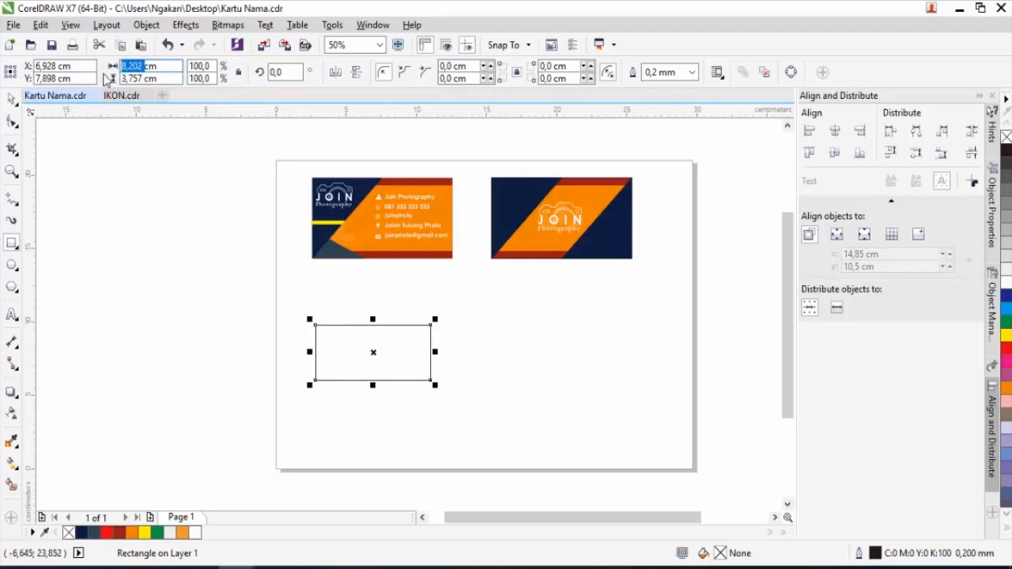
type("9")
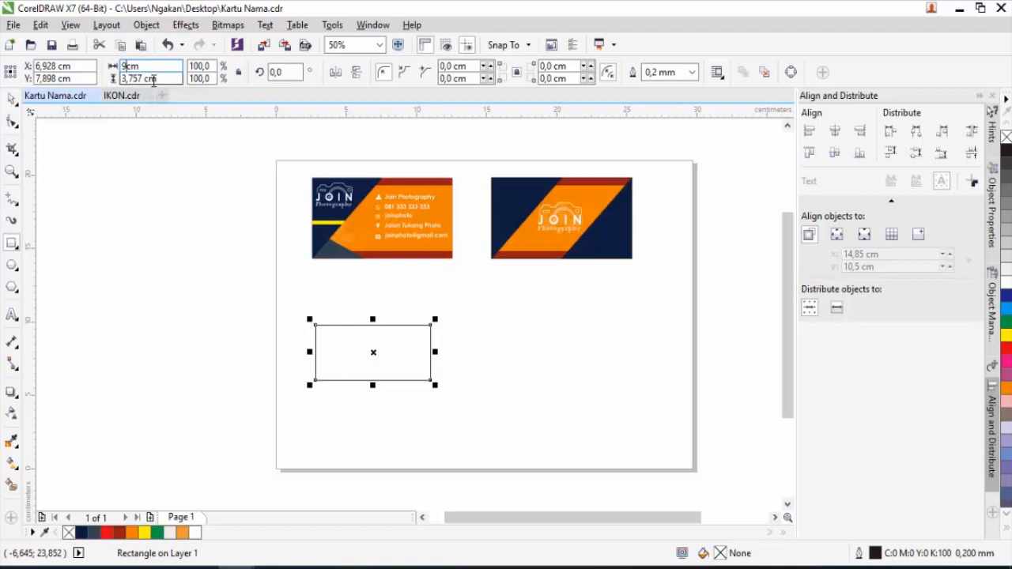
double_click(145, 79)
type("5")
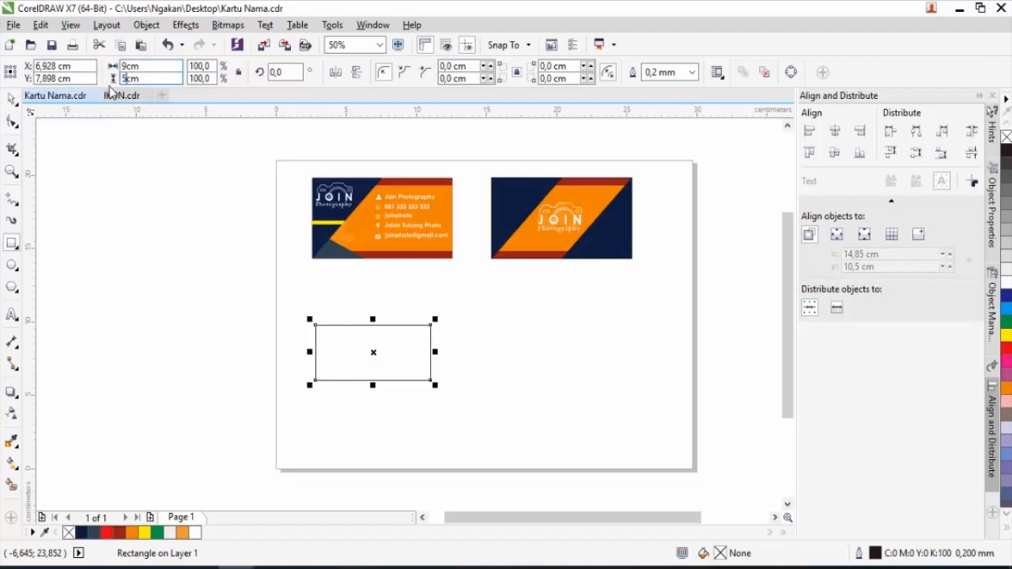
type(",5")
key("Return")
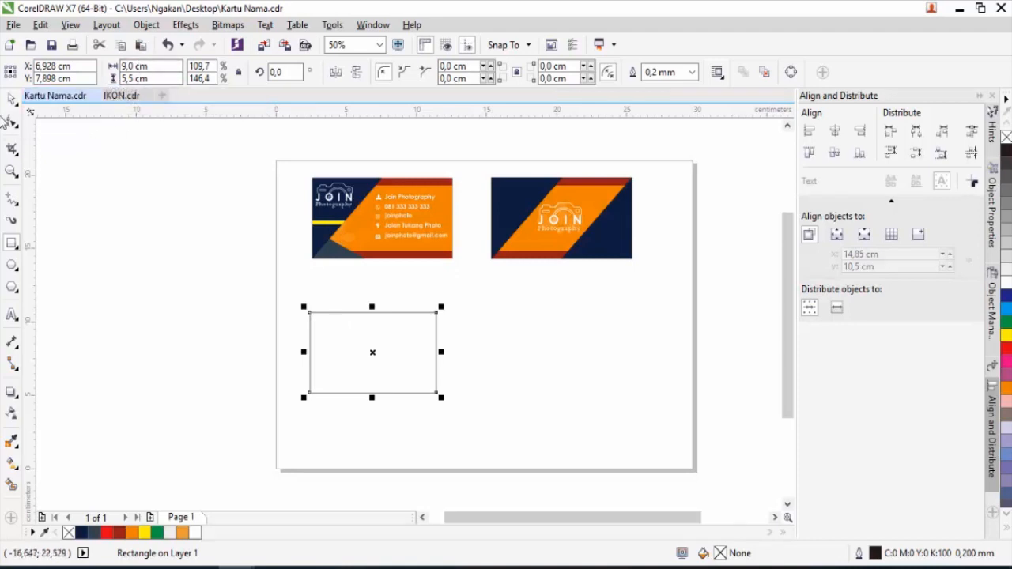
left_click(11, 99)
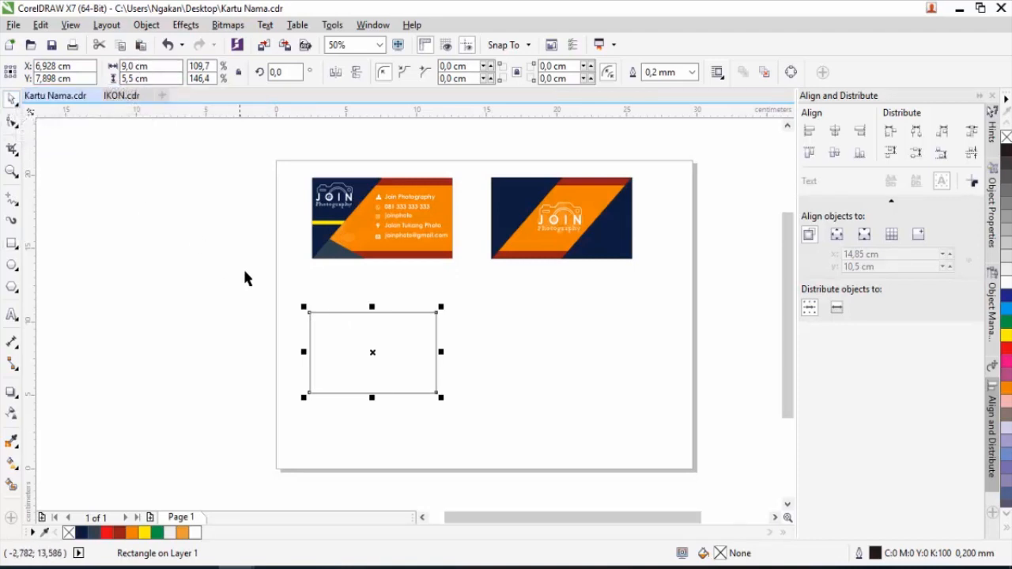
Move the rectangle under the front card and make a narrow copy covering its left part.
scroll(346, 360, "up", 1)
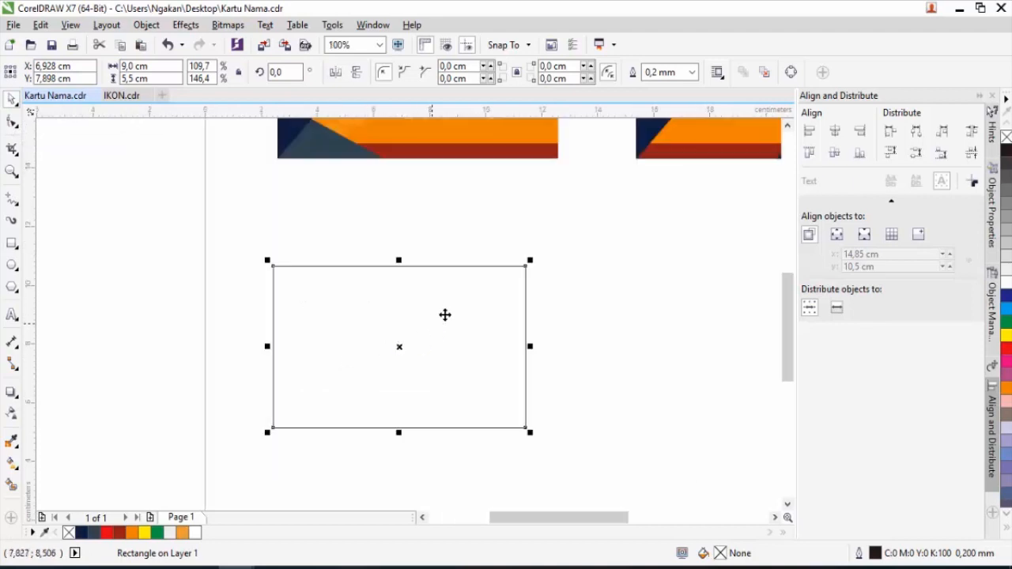
scroll(468, 295, "up", 2)
scroll(450, 319, "down", 1)
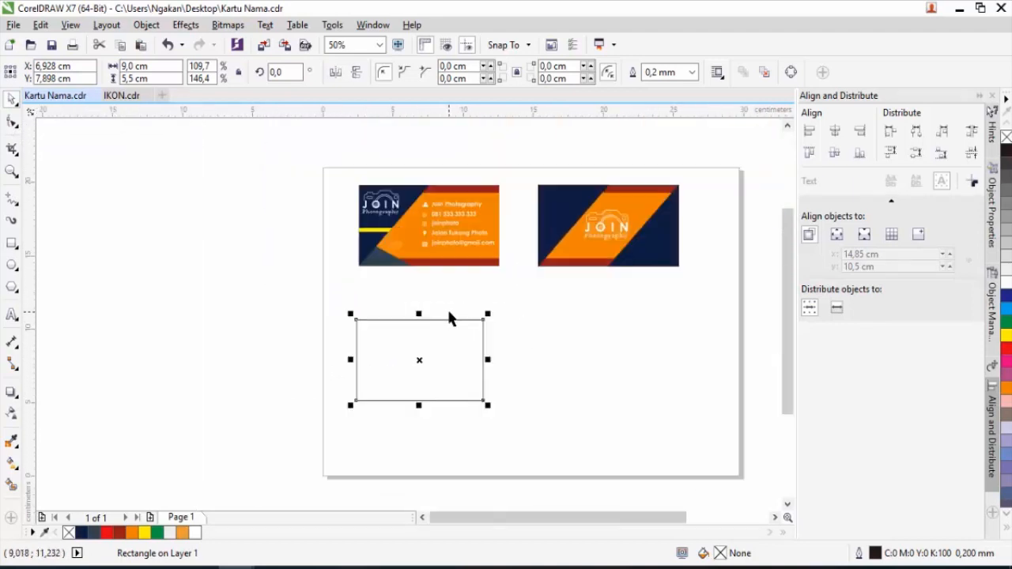
left_click_drag(436, 349, 444, 319)
scroll(443, 283, "up", 1)
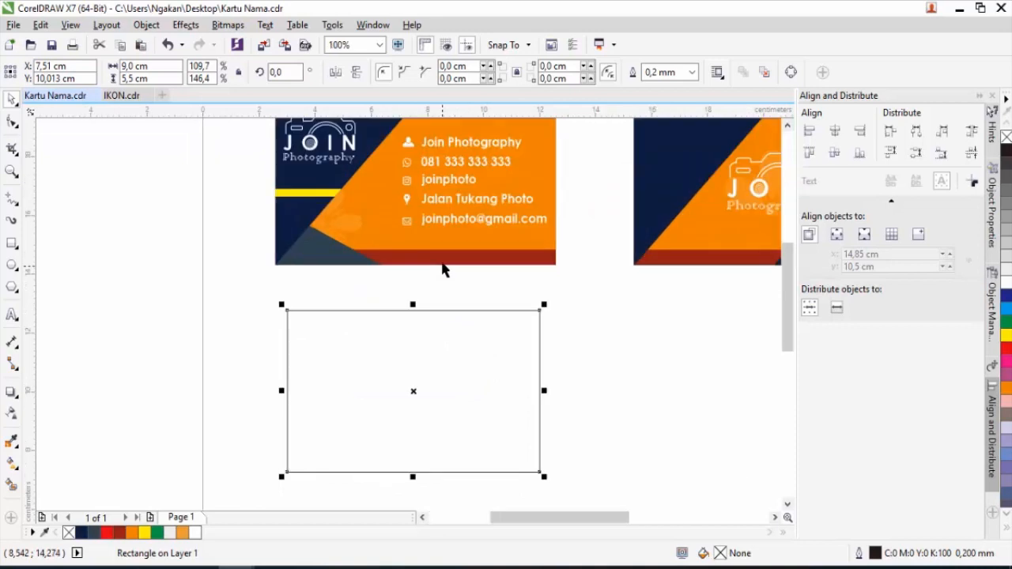
scroll(442, 271, "up", 1)
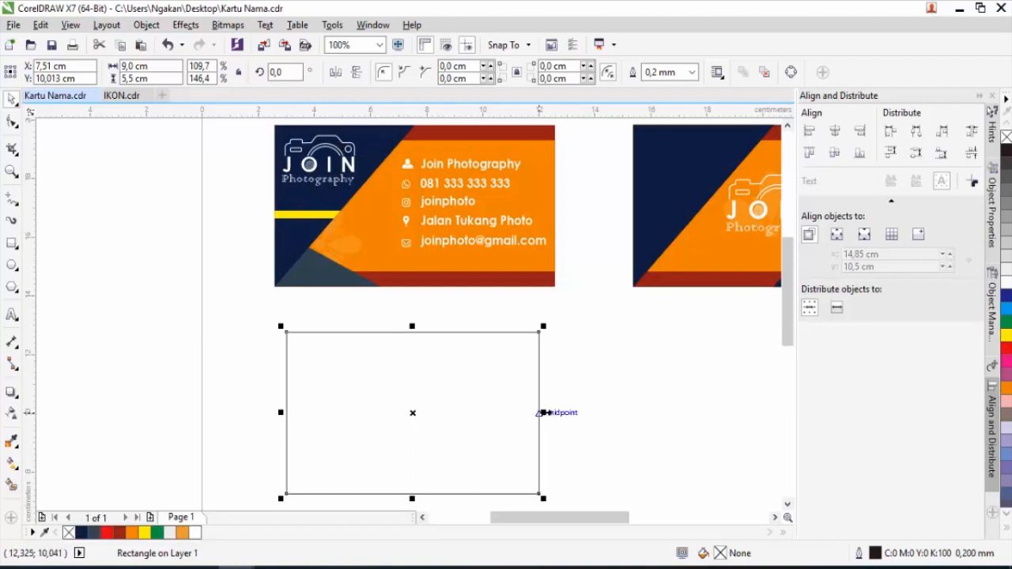
left_click_drag(542, 413, 402, 426)
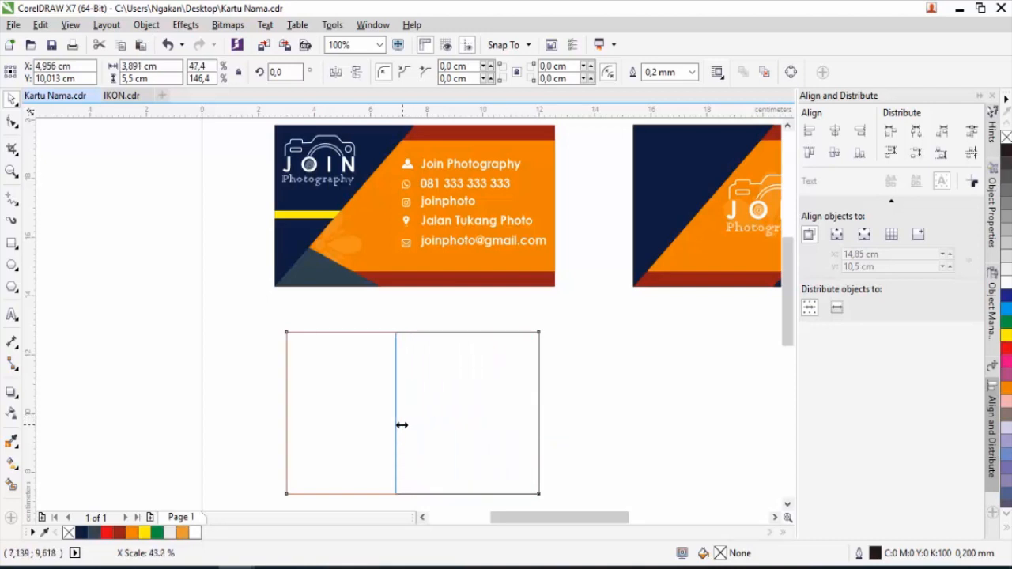
left_click_drag(402, 425, 402, 422)
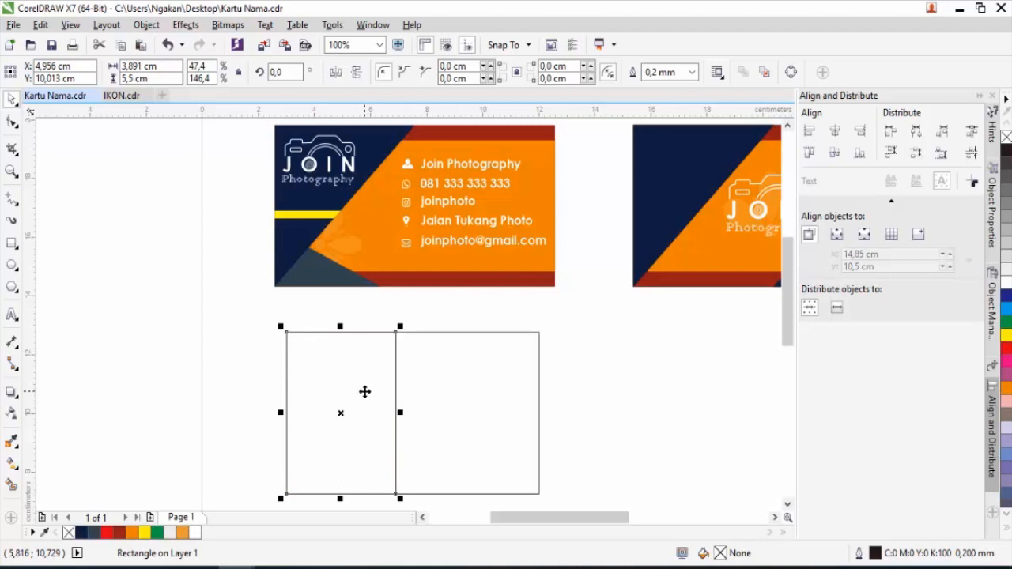
Convert the narrow copy to curves and delete its bottom-right node to form a diagonal edge.
left_click(12, 122)
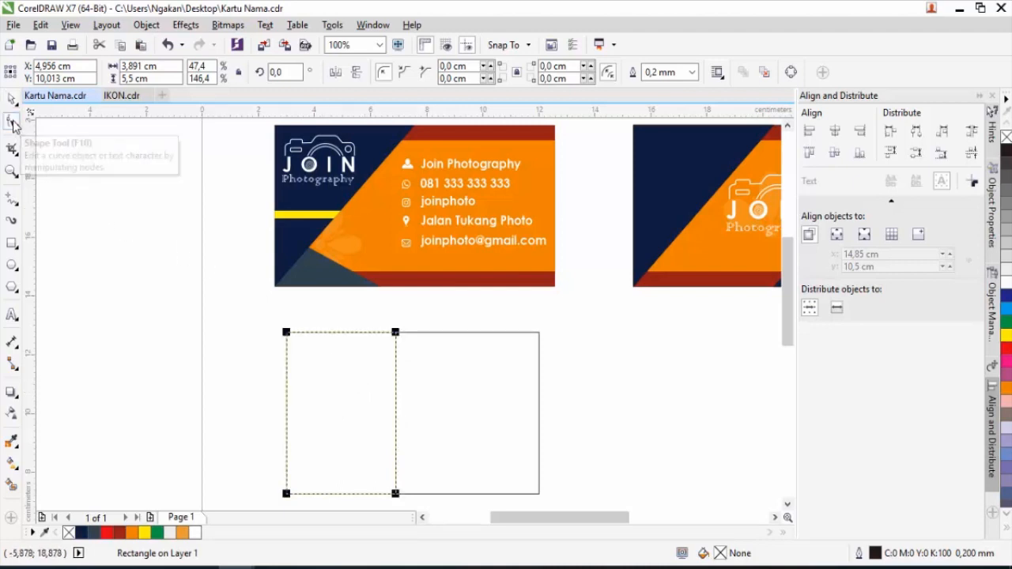
right_click(396, 403)
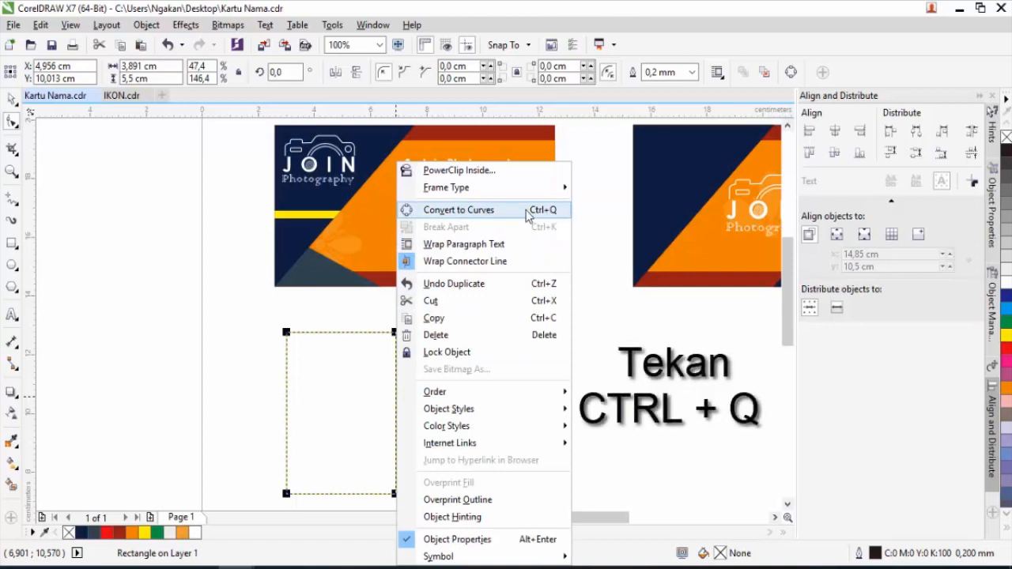
left_click(480, 212)
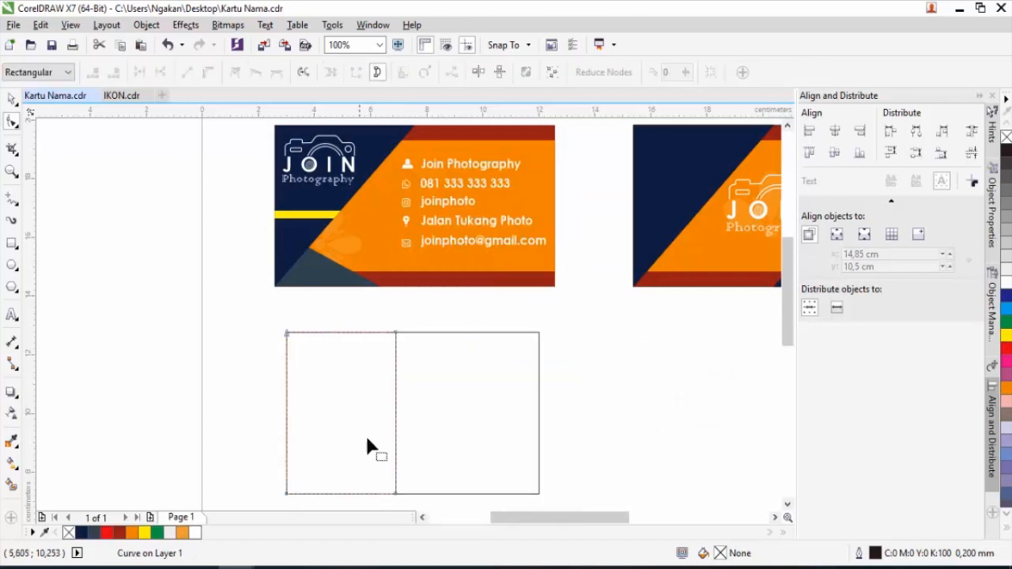
left_click(396, 494)
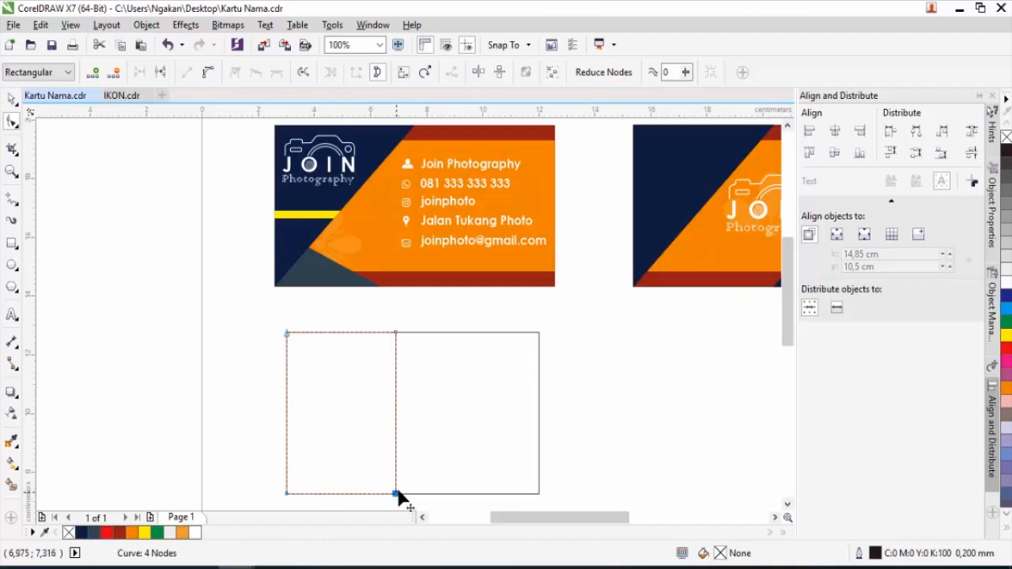
double_click(395, 494)
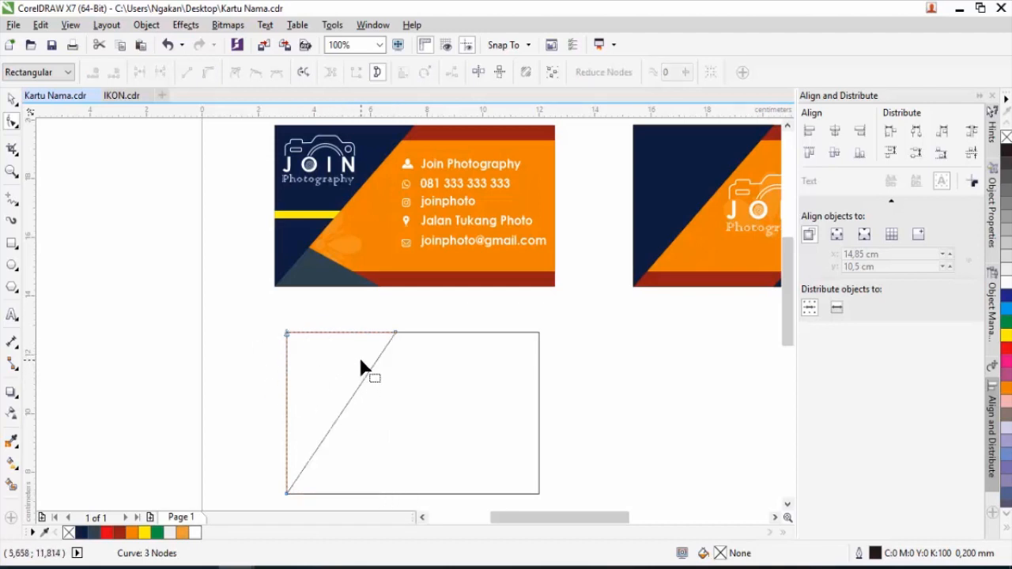
left_click(13, 100)
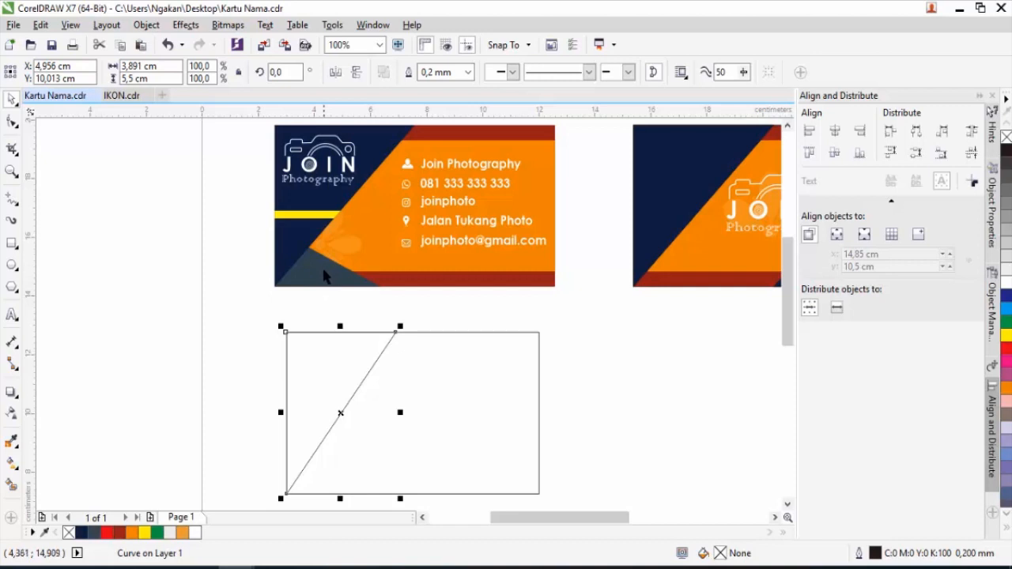
Make a second narrow copy about 3 cm wide, convert it to curves and delete its top-right node.
left_click(537, 411)
left_click_drag(542, 411, 375, 401)
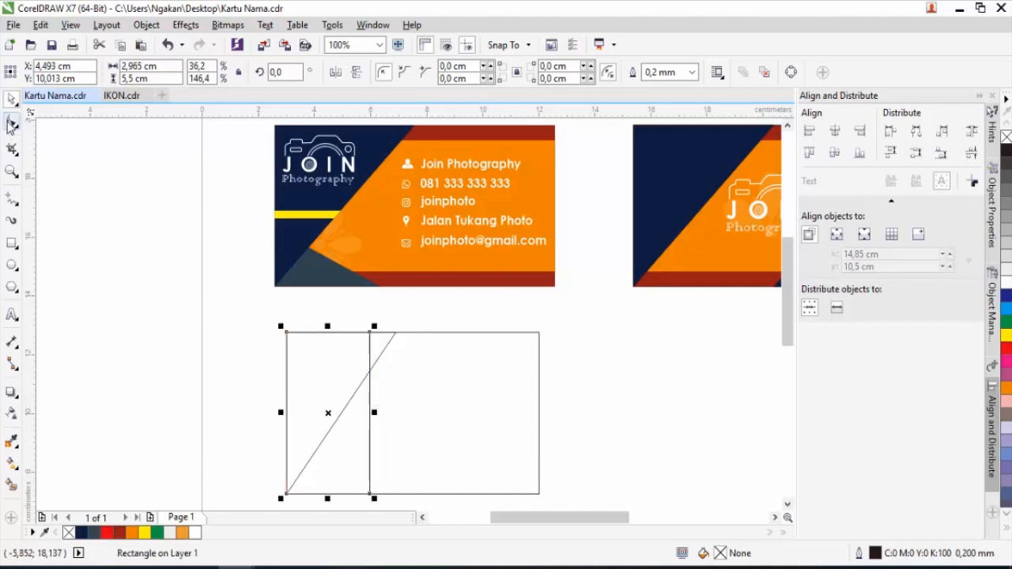
left_click(12, 122)
right_click(368, 401)
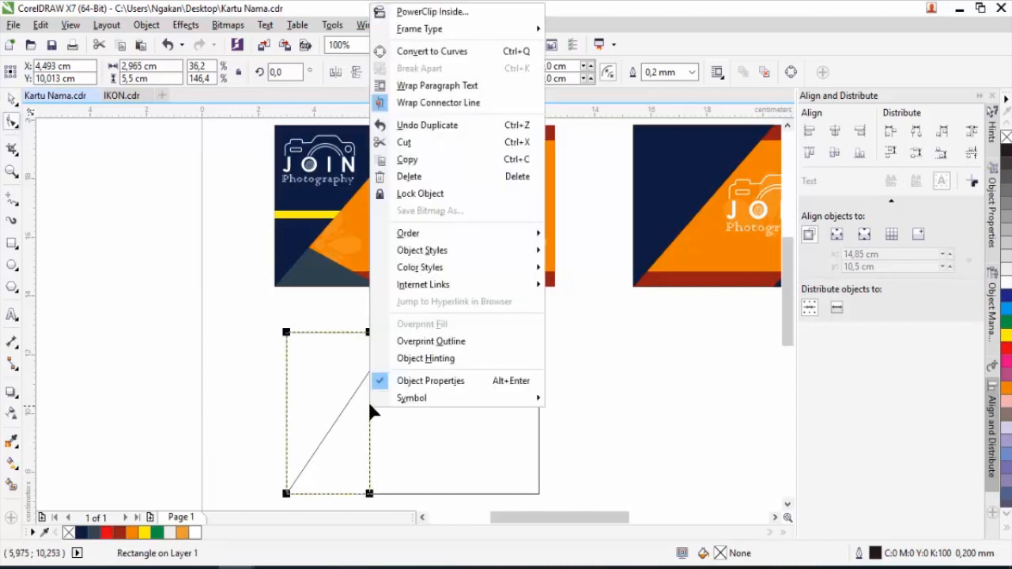
left_click(428, 52)
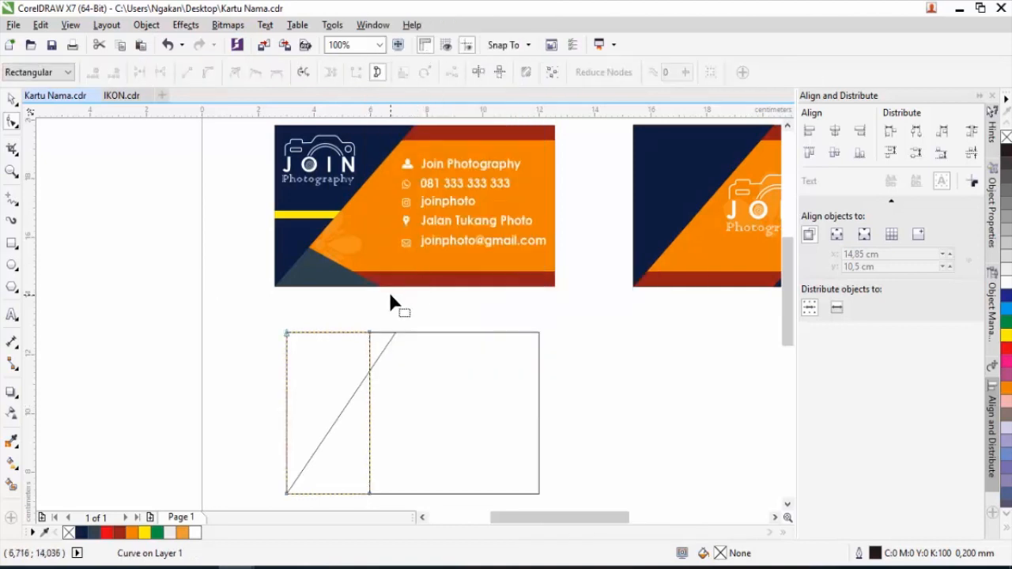
left_click(370, 333)
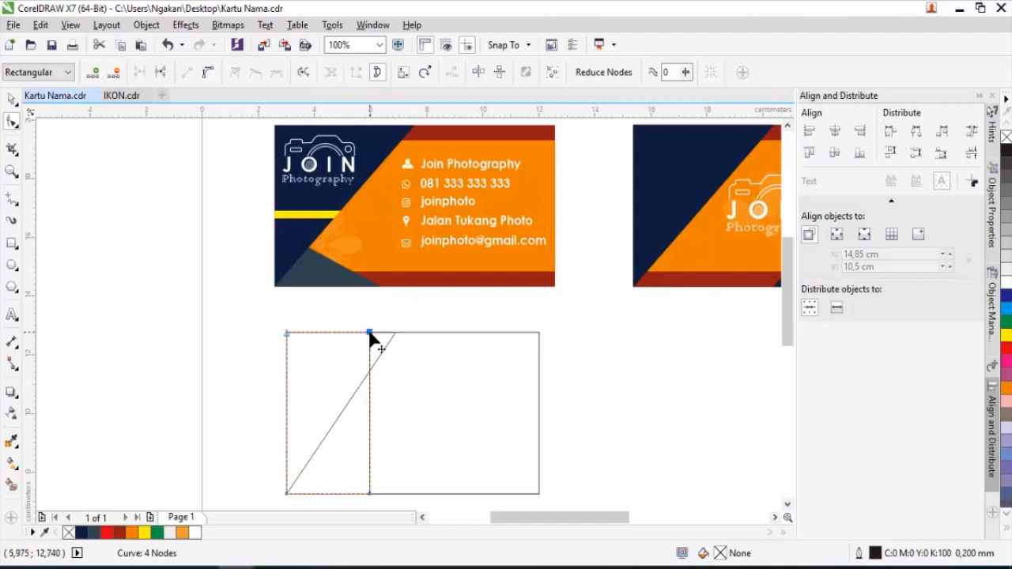
key("Delete")
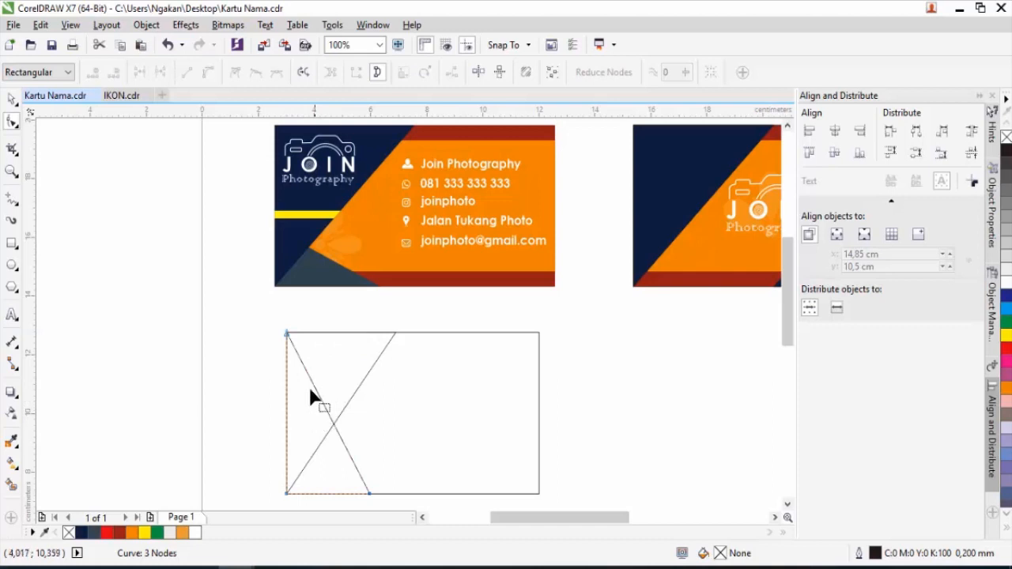
left_click(11, 98)
Squash the slanted lines to about a third of their height and widen them to roughly 133%.
left_click_drag(330, 325, 324, 437)
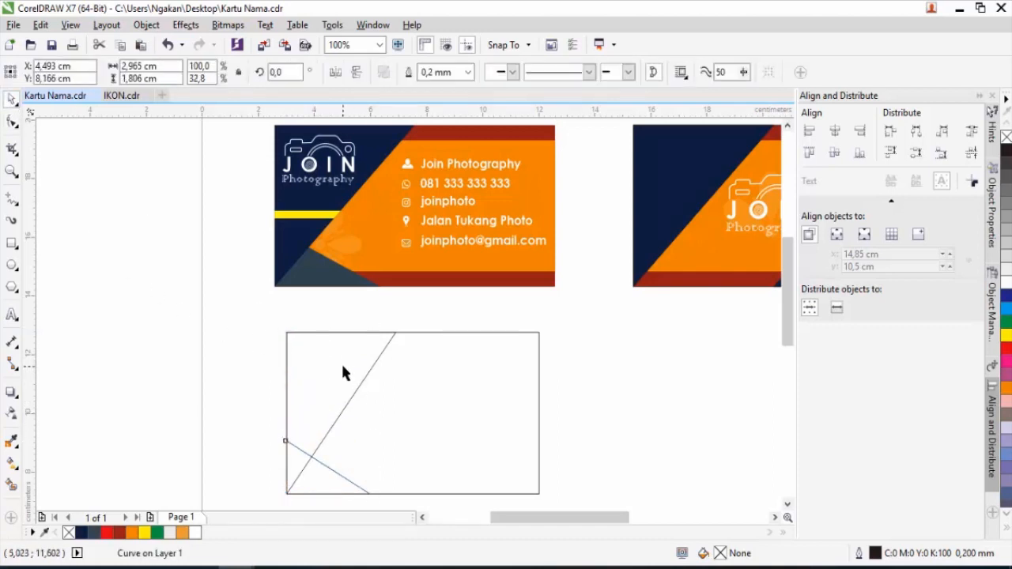
left_click(351, 361, "shift")
left_click_drag(400, 412, 433, 414)
left_click(575, 408)
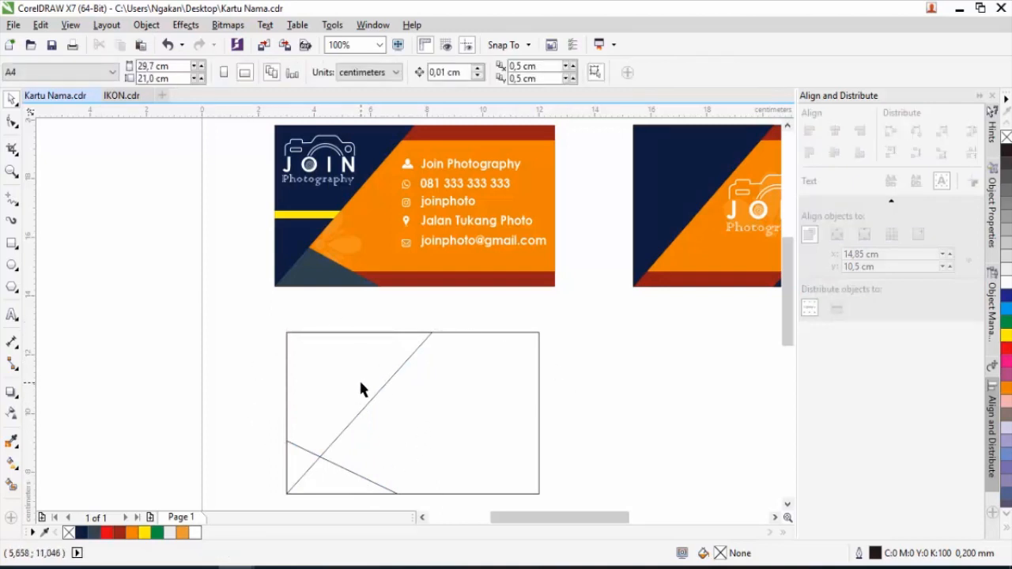
left_click(333, 441)
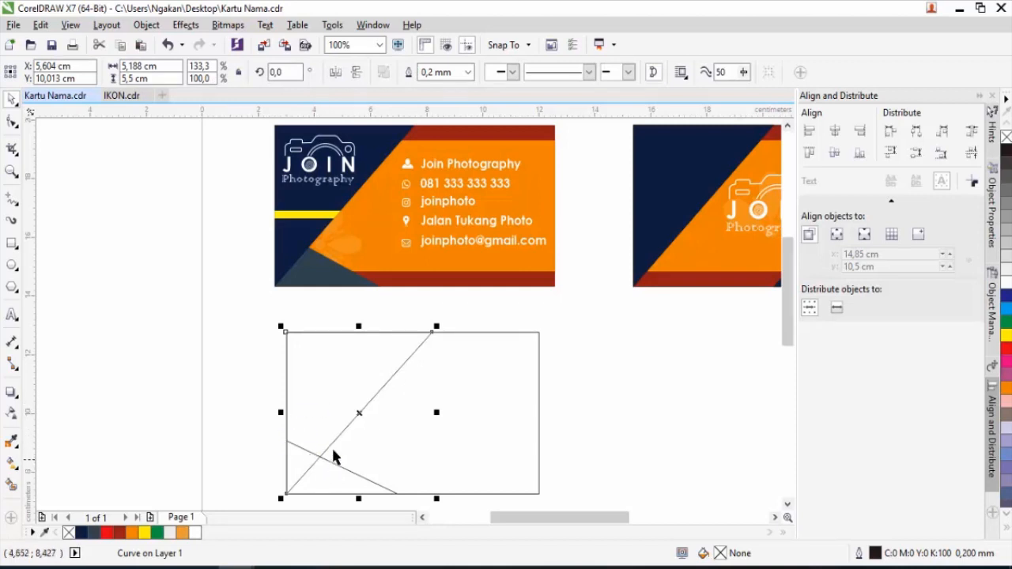
left_click(259, 338)
left_click(345, 384)
Fill the top-left triangle with the navy sampled from the top card.
left_click(12, 443)
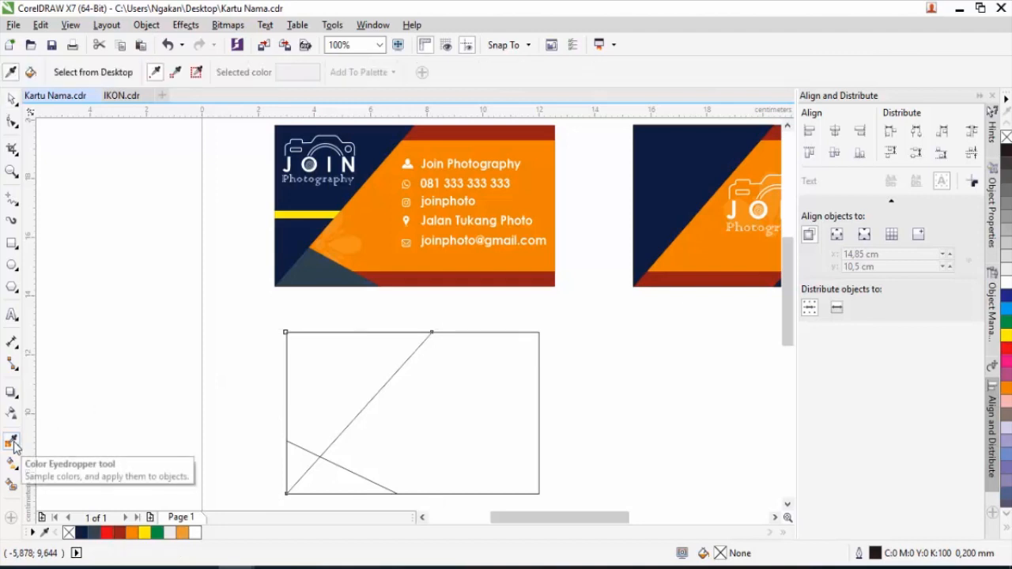
left_click(378, 144)
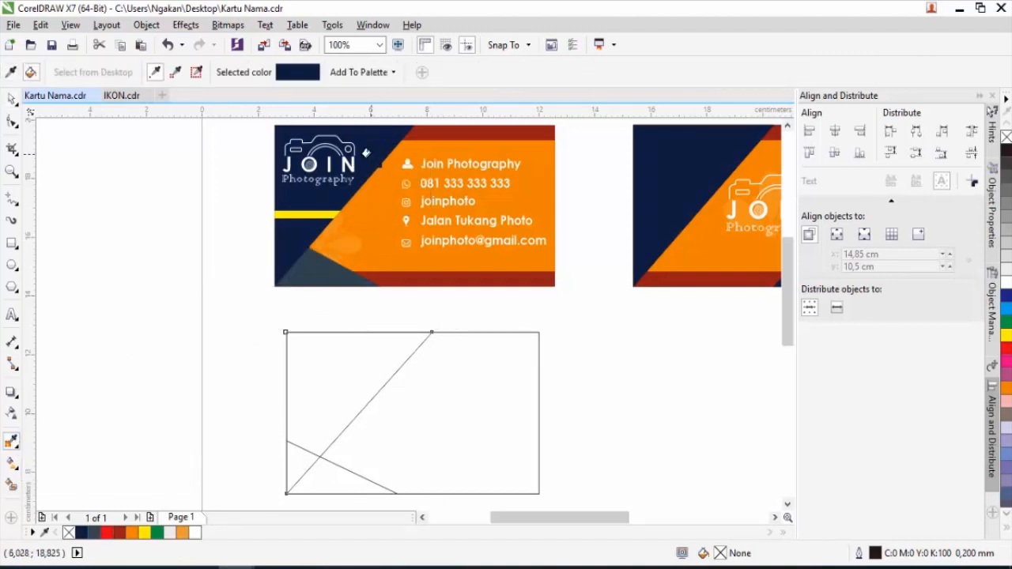
left_click(324, 364)
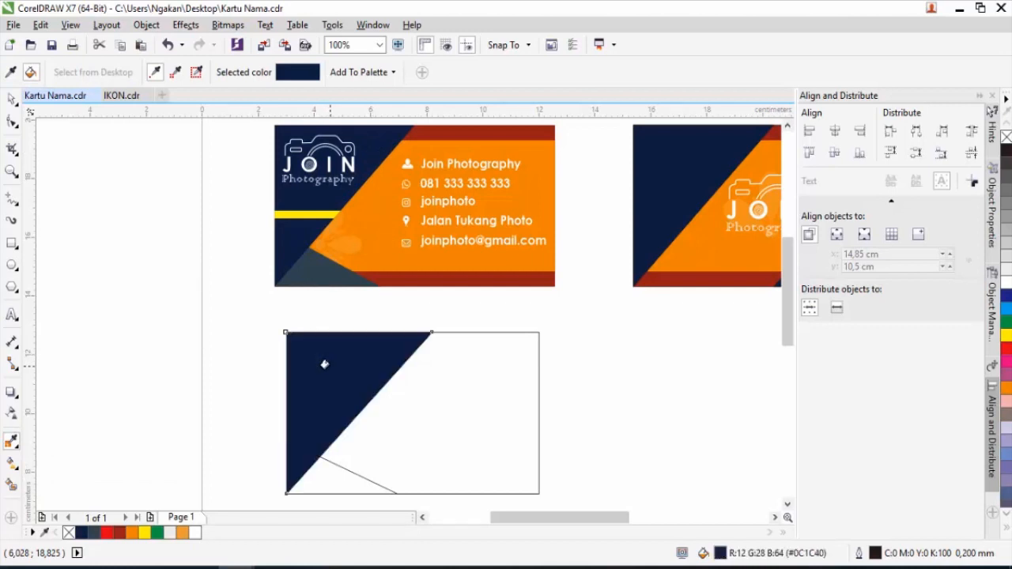
left_click(11, 98)
left_click(175, 310)
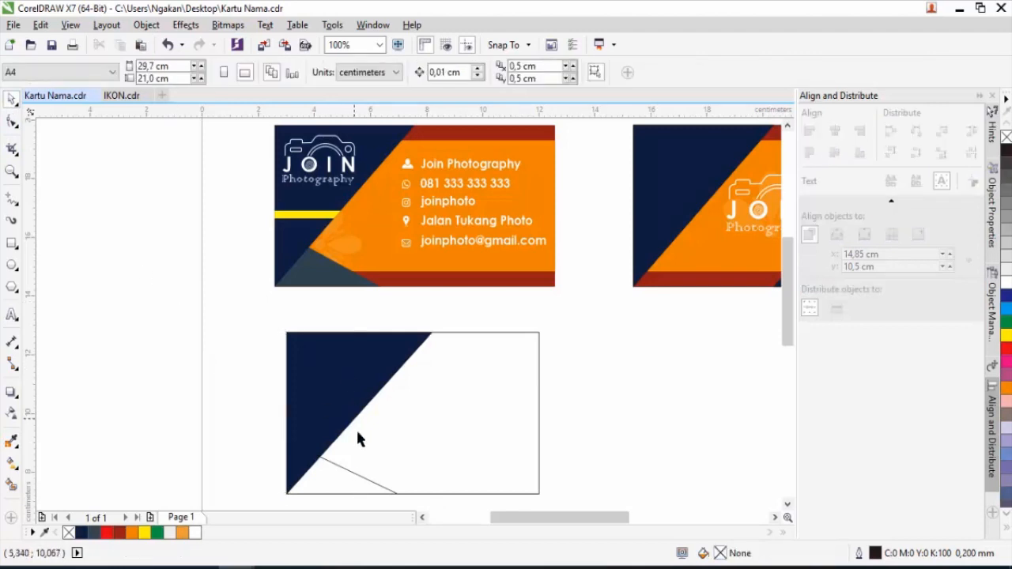
left_click(334, 476)
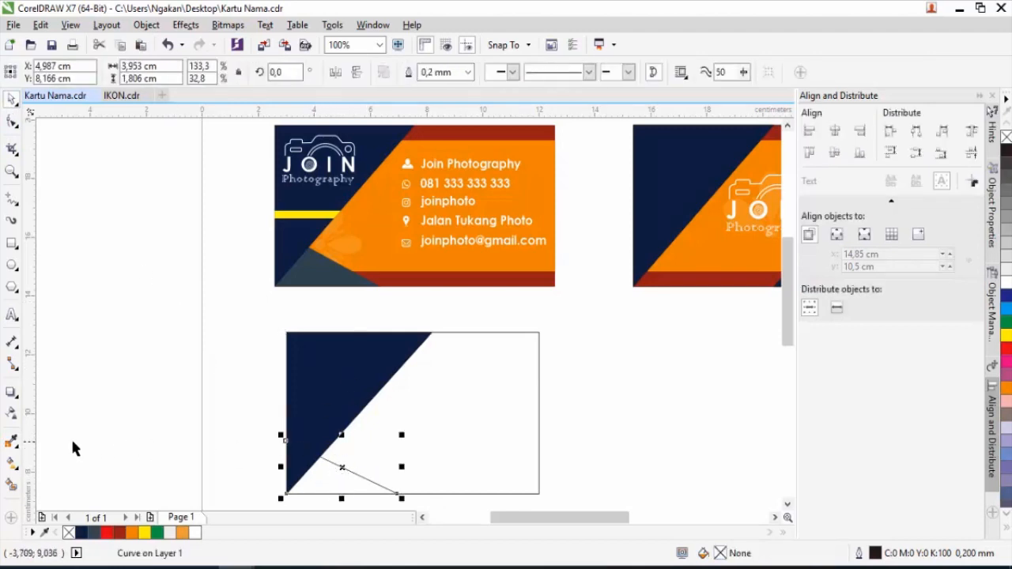
Fill the lower-left triangle with the top card's slate grey.
left_click(12, 442)
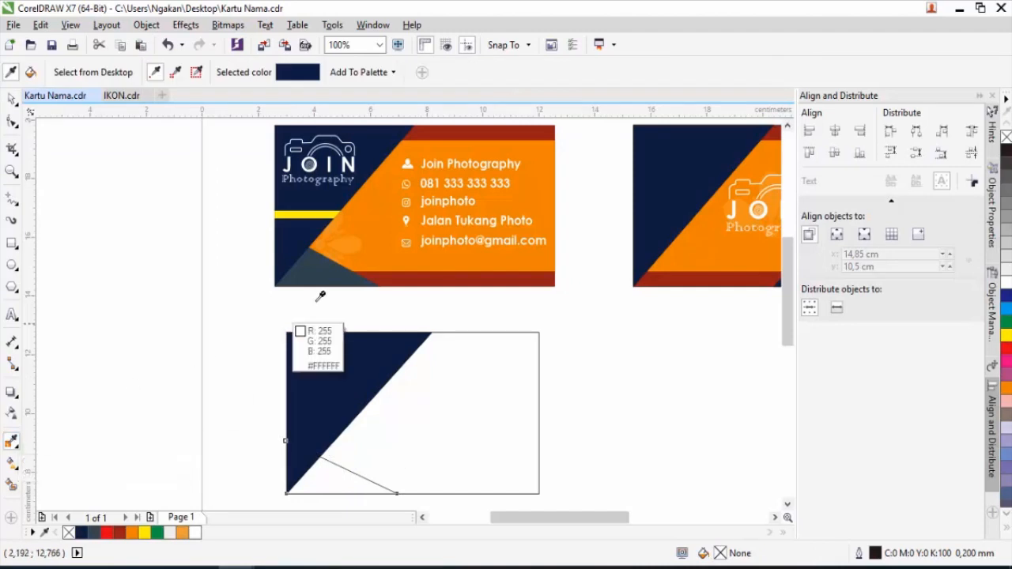
left_click(325, 270)
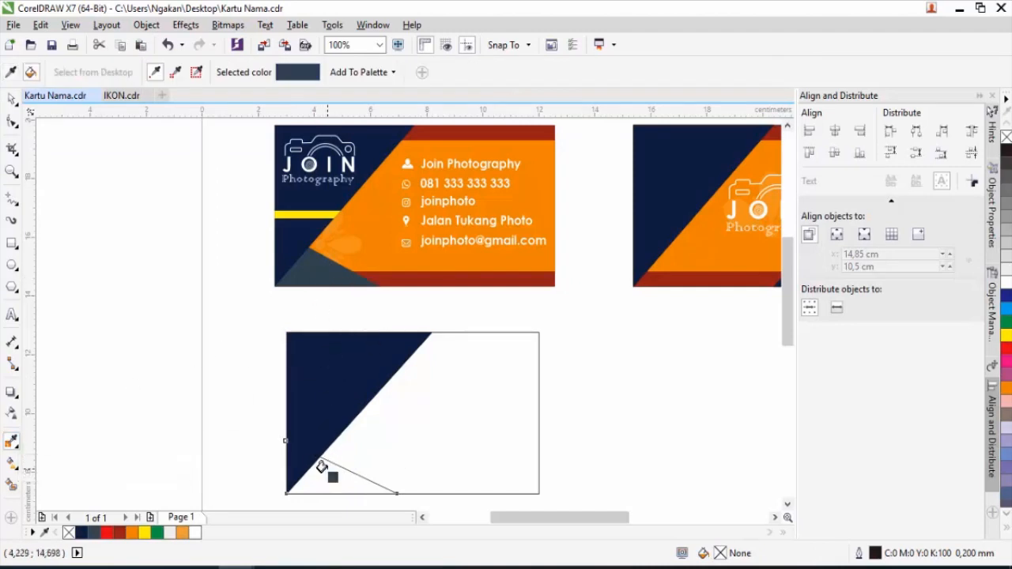
left_click(321, 468)
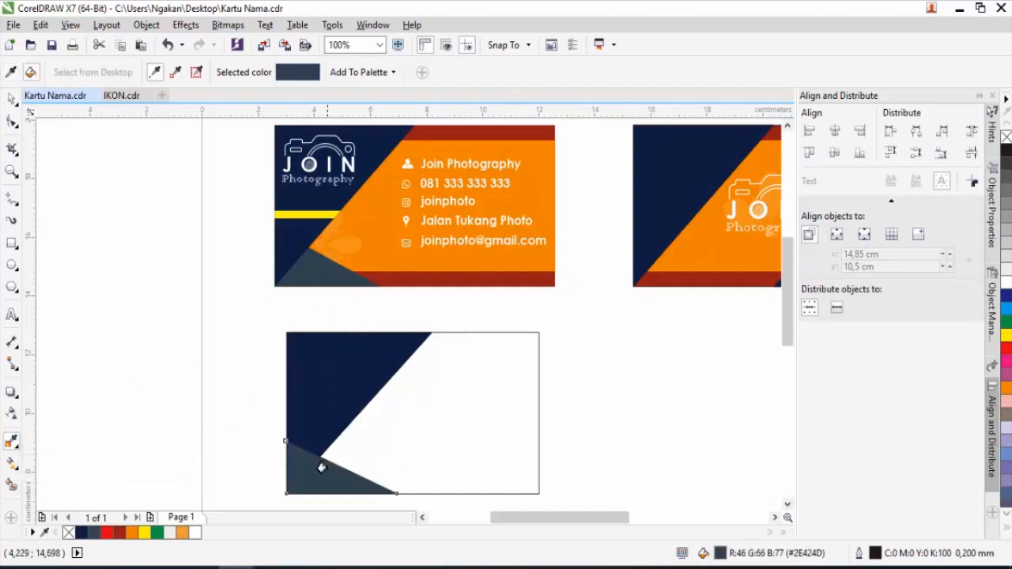
left_click(12, 105)
left_click(255, 375)
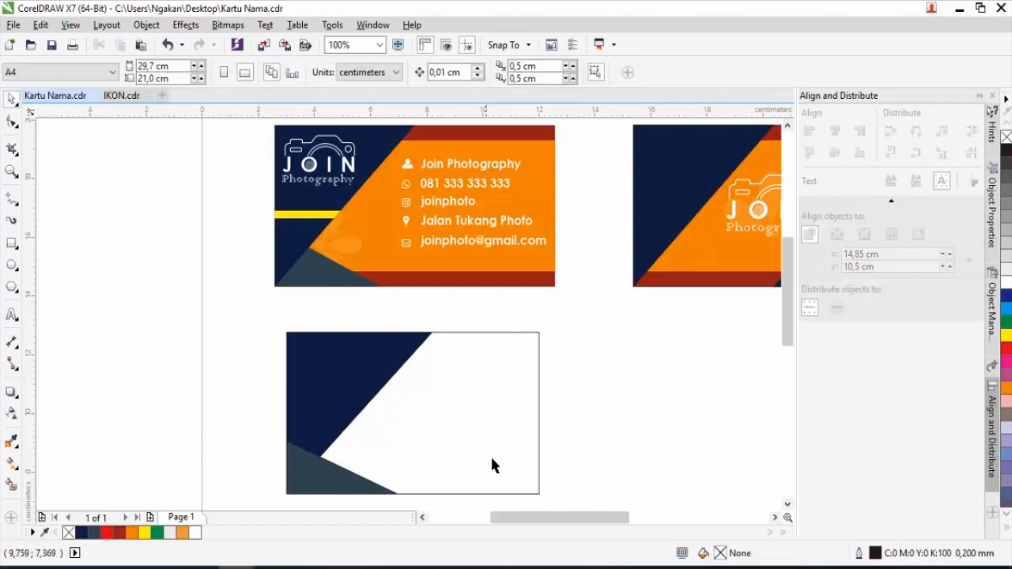
Fill the remaining white card area with the top card's dark red.
left_click(490, 403)
left_click(581, 393)
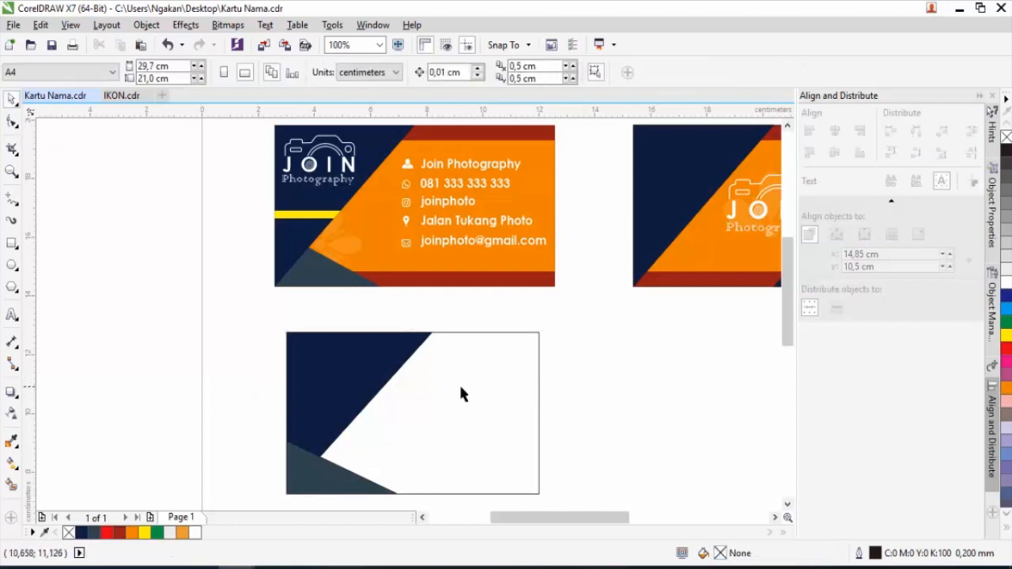
left_click(12, 441)
left_click(463, 276)
left_click(459, 388)
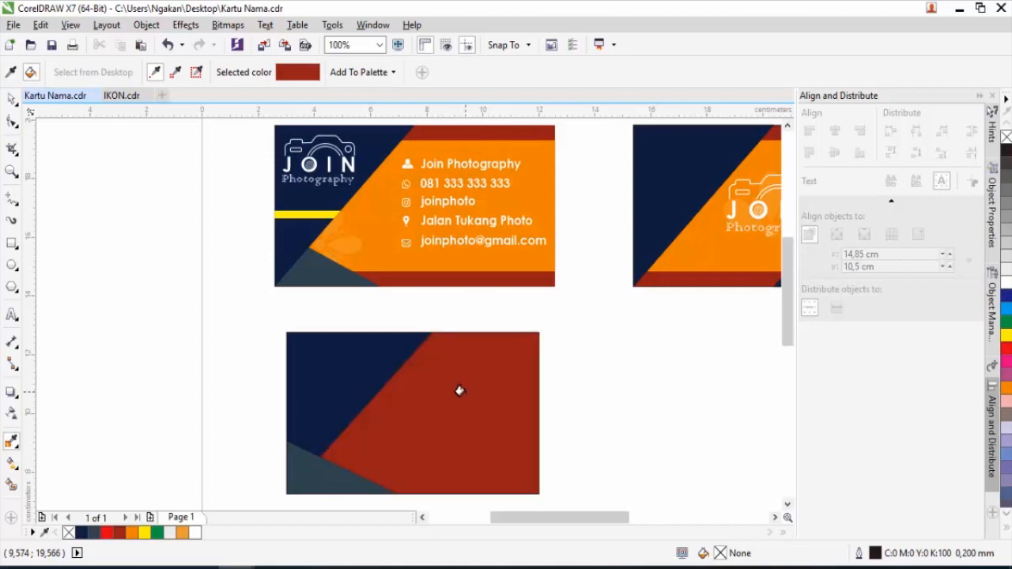
Shorten the red rectangle equally from top and bottom and fill it with the top card's orange.
left_click(11, 100)
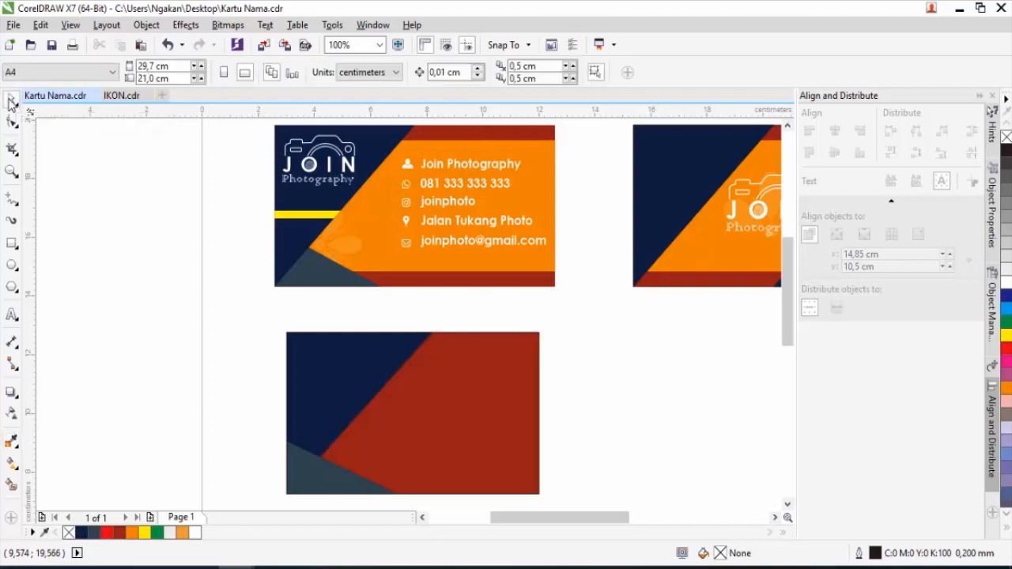
left_click(447, 403)
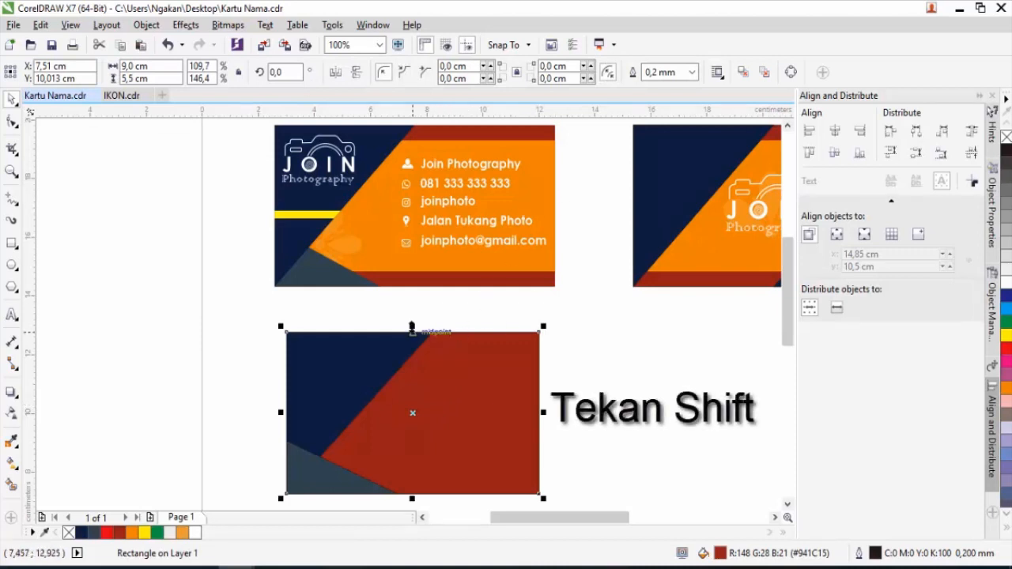
left_click_drag(412, 327, 412, 344)
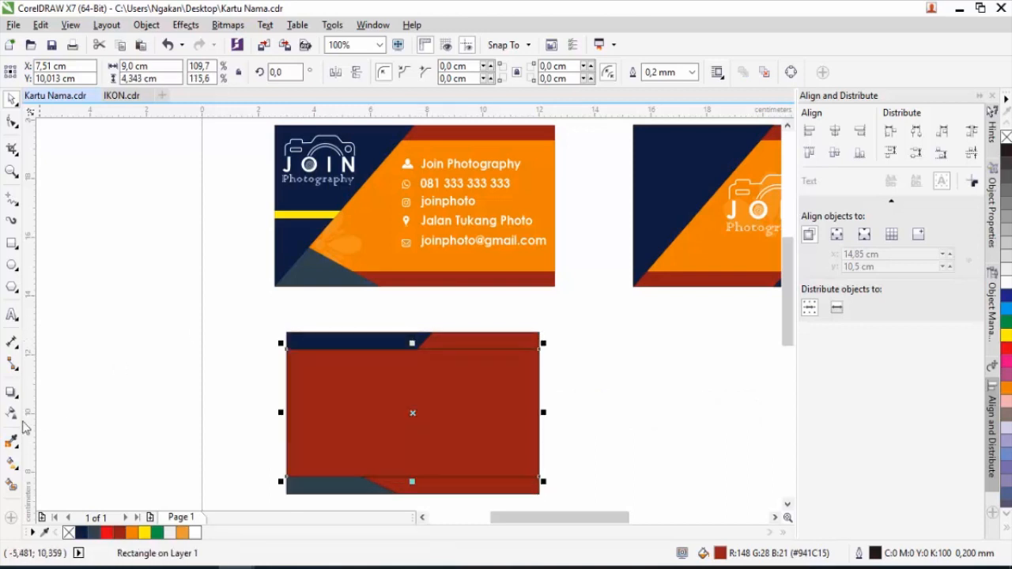
left_click(13, 443)
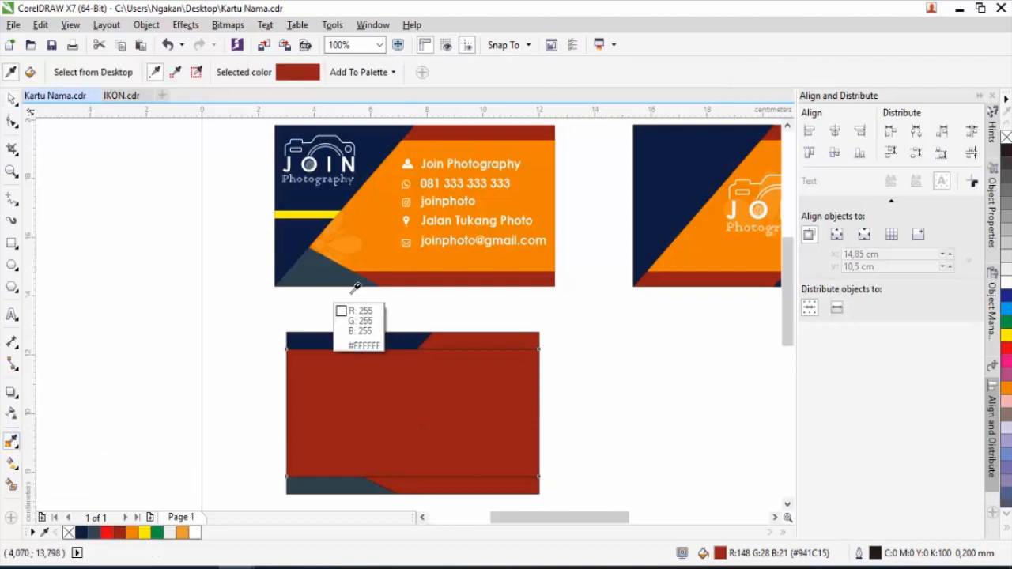
left_click(441, 259)
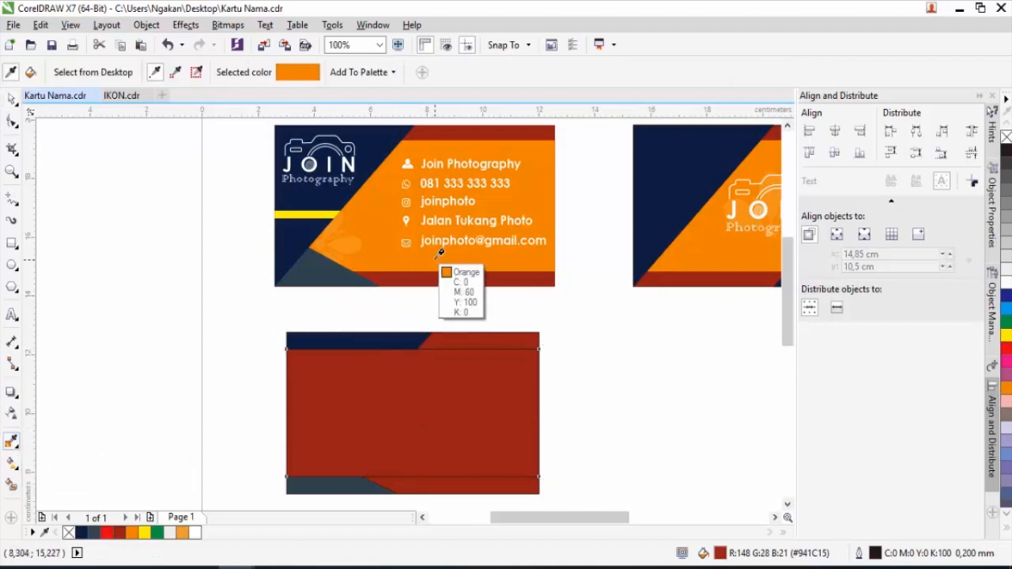
left_click(441, 396)
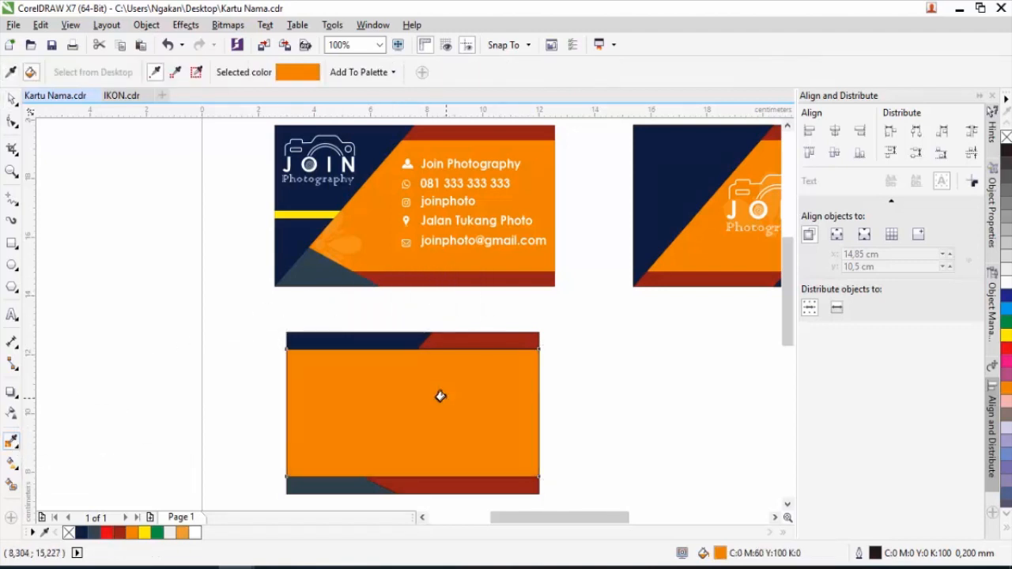
left_click(11, 100)
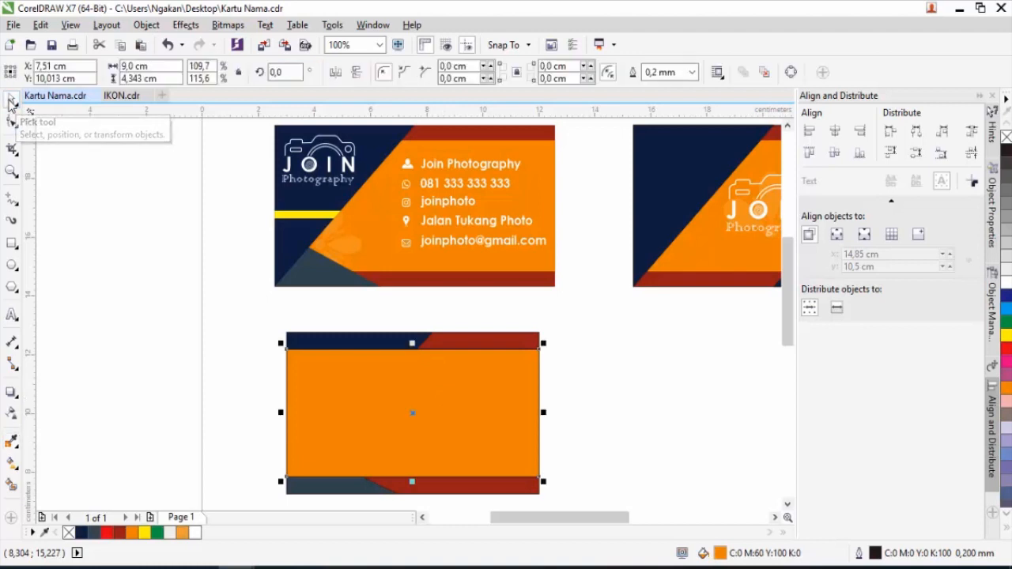
left_click(248, 328)
left_click(336, 344)
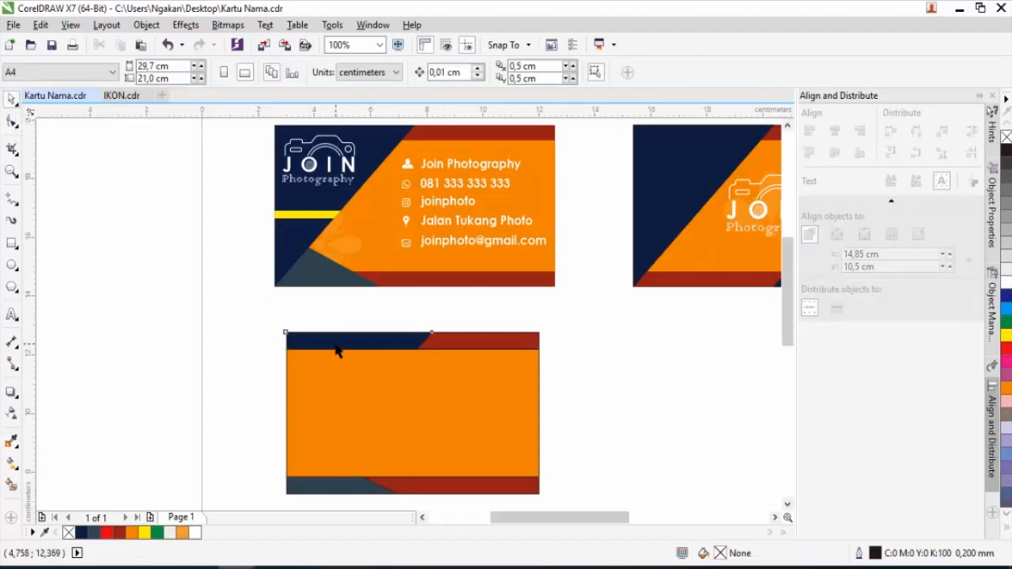
left_click(331, 486)
Bring the navy triangle and slate corner wedge to the front of the page.
left_click(232, 314)
right_click(351, 342)
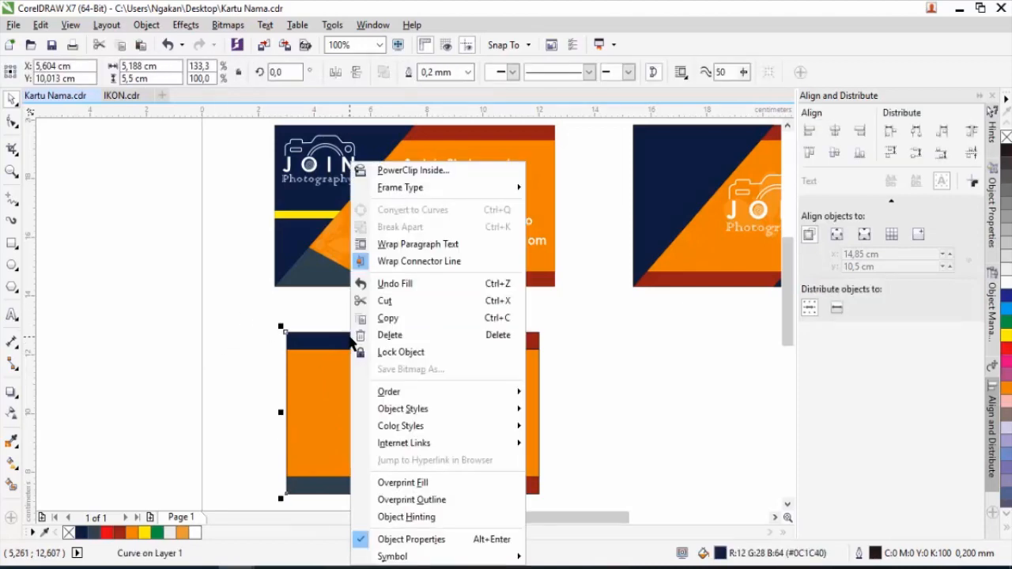
mouse_move(429, 400)
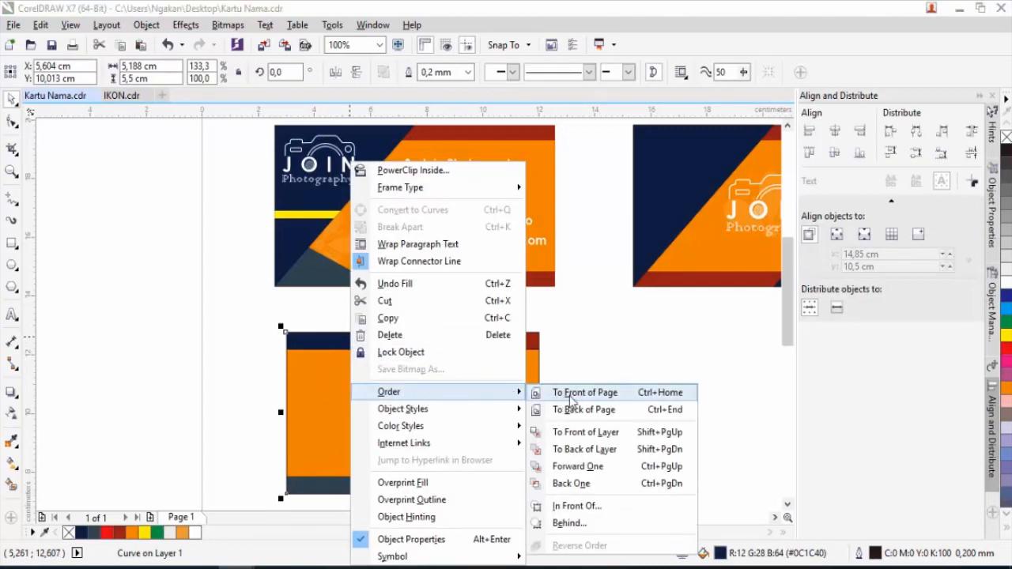
left_click(574, 393)
left_click(335, 487)
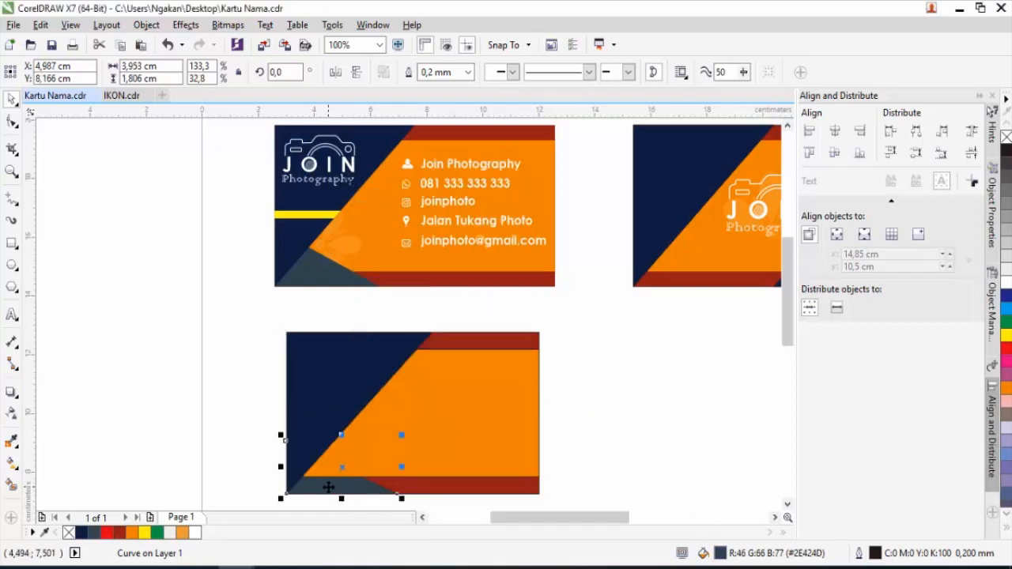
right_click(328, 487)
mouse_move(401, 319)
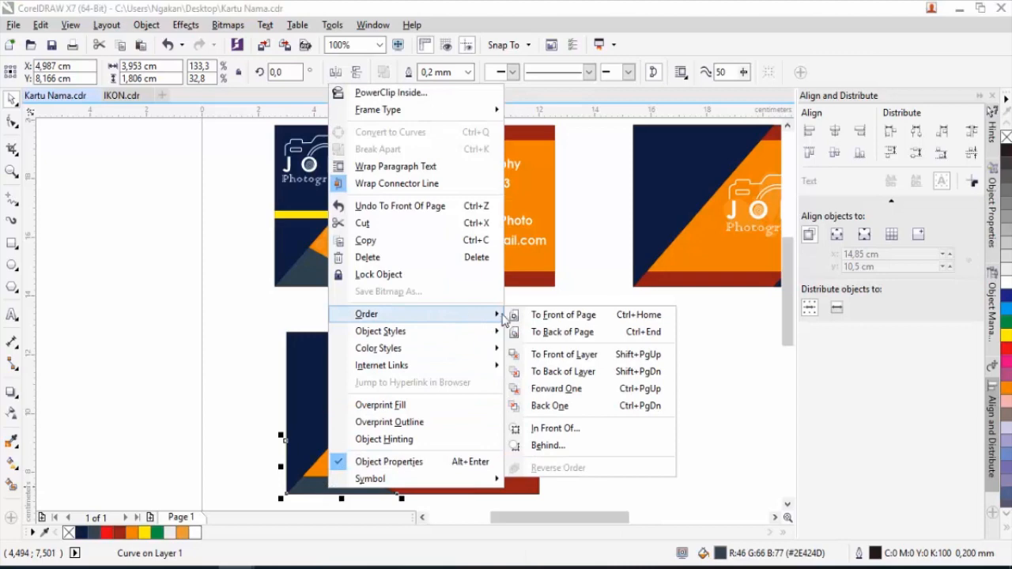
left_click(571, 316)
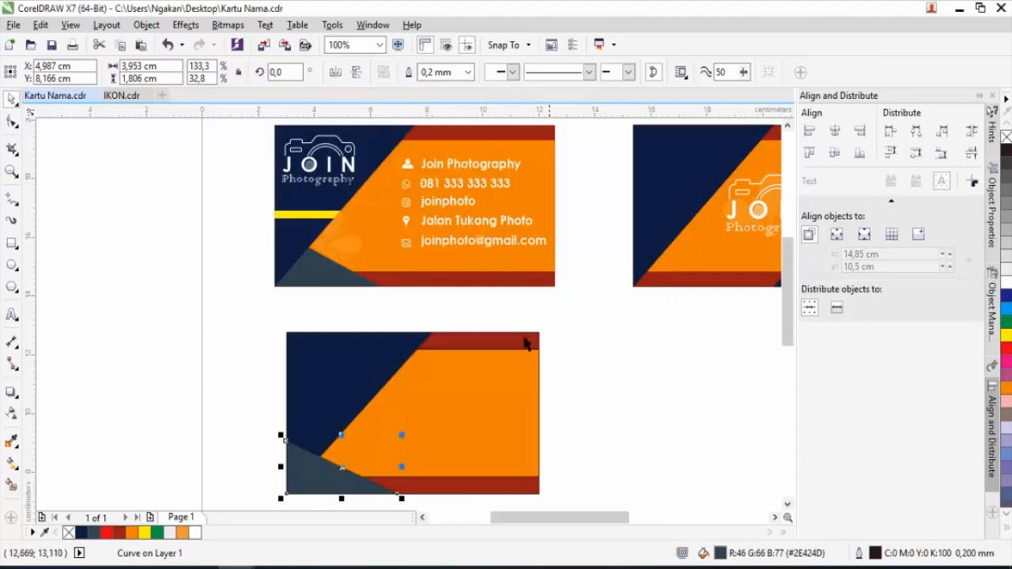
Bring the navy shape to the front of the page once more.
left_click(223, 373)
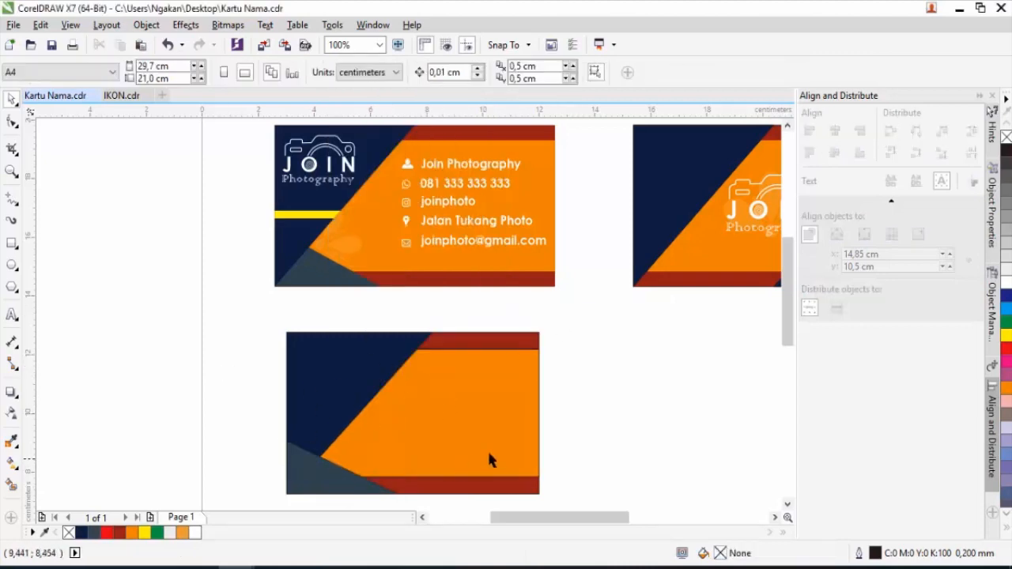
left_click(342, 373)
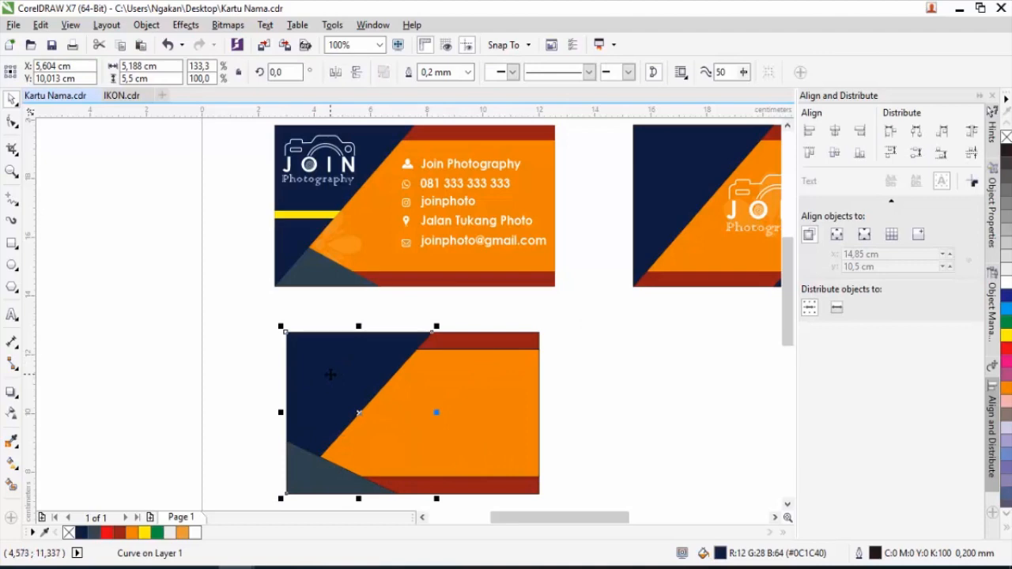
right_click(332, 374)
mouse_move(443, 391)
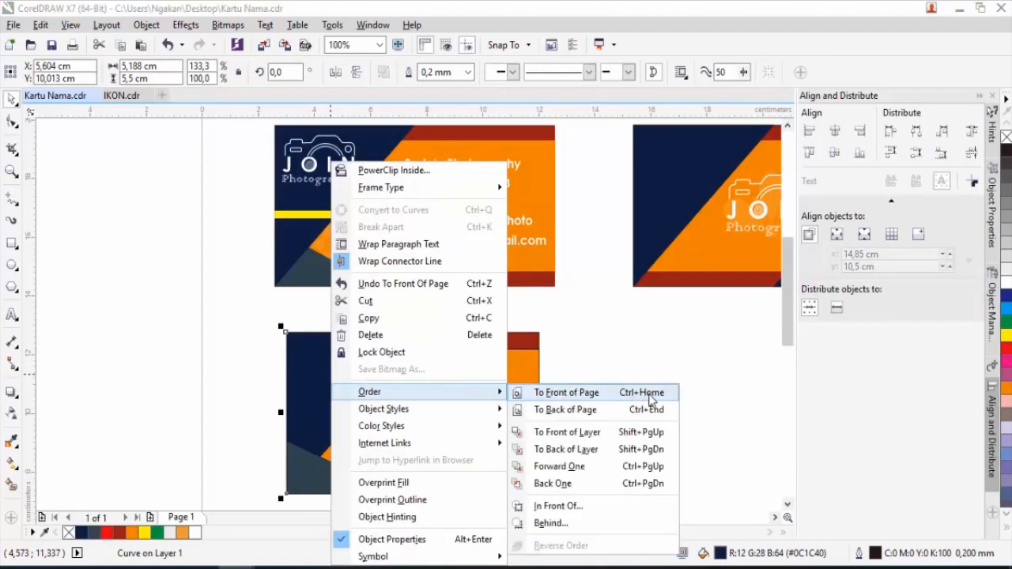
left_click(569, 393)
left_click(620, 402)
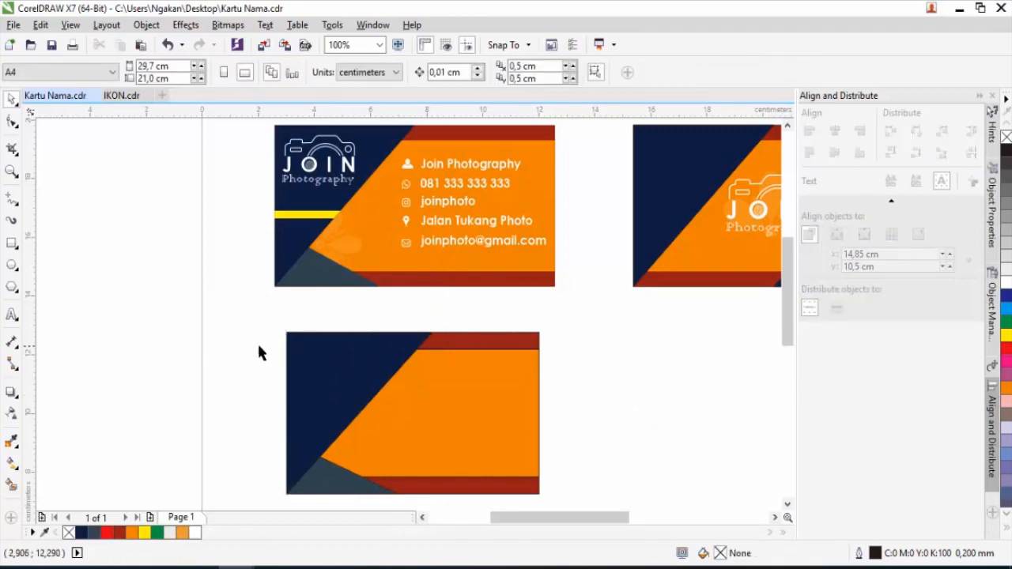
Remove the outlines from all the lower card's shapes using the No Color swatch.
left_click_drag(251, 320, 592, 508)
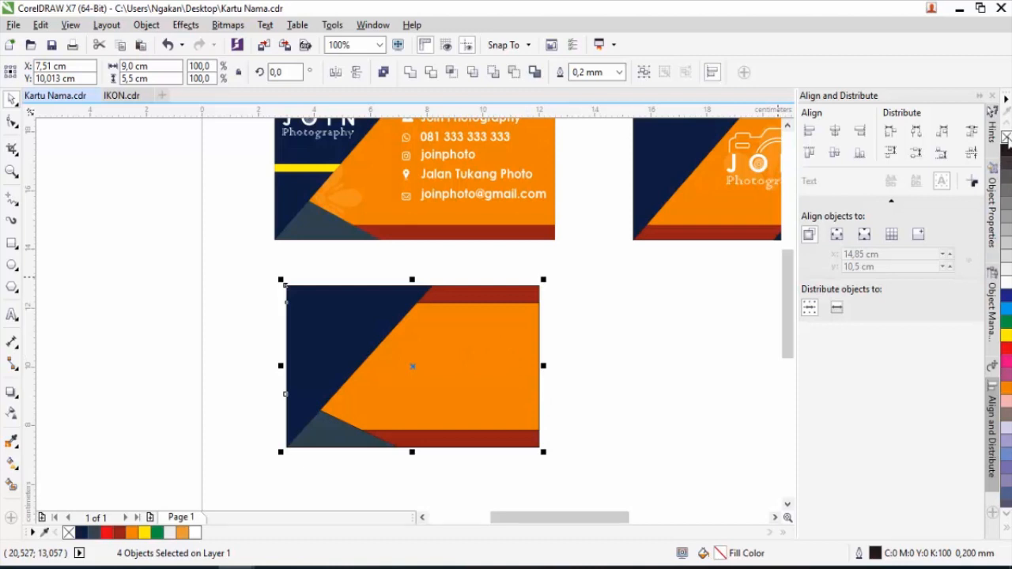
right_click(1007, 139)
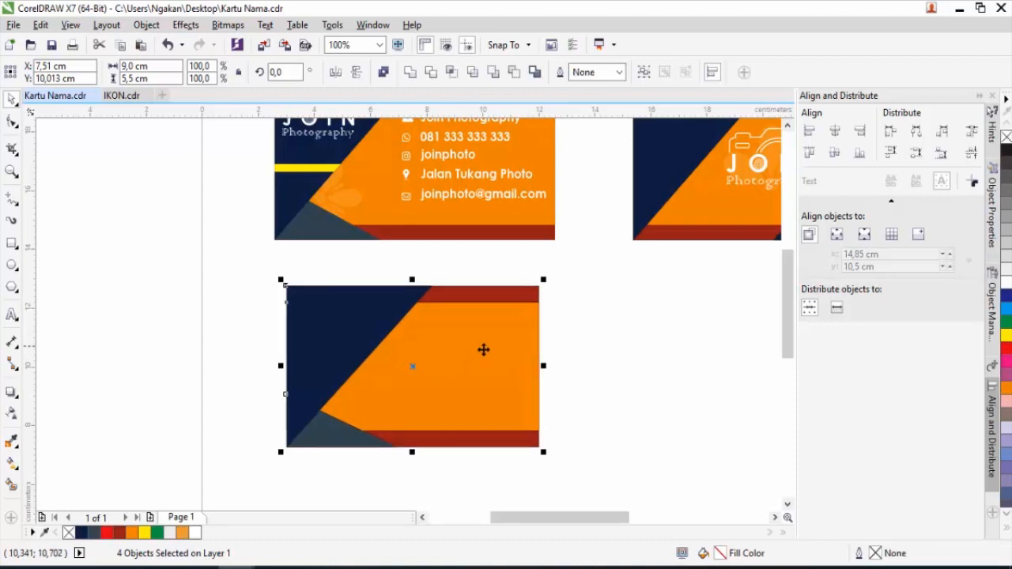
scroll(435, 363, "down", 1)
scroll(441, 326, "up", 1)
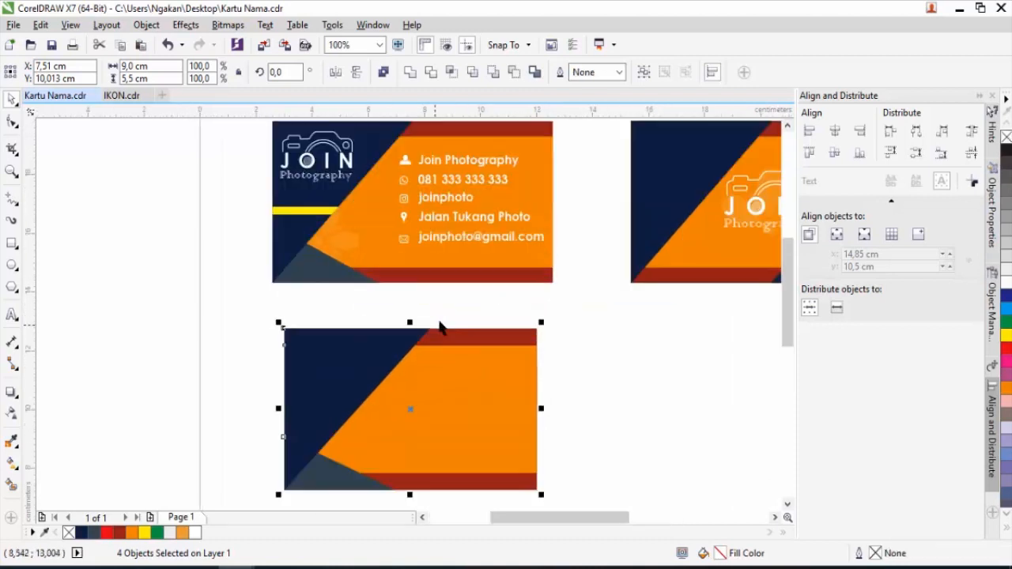
left_click_drag(583, 342, 576, 363)
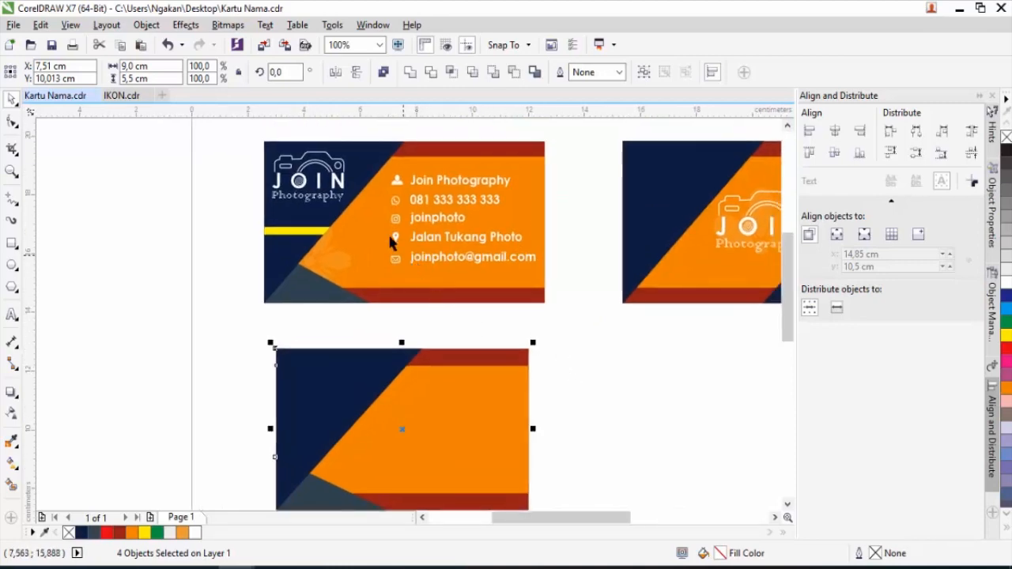
left_click(340, 180)
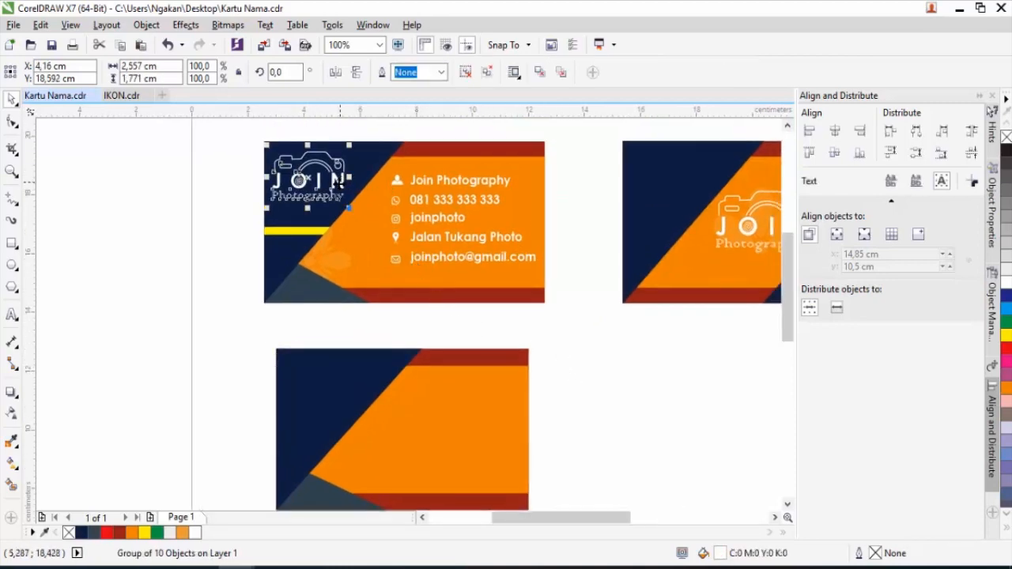
left_click(216, 221)
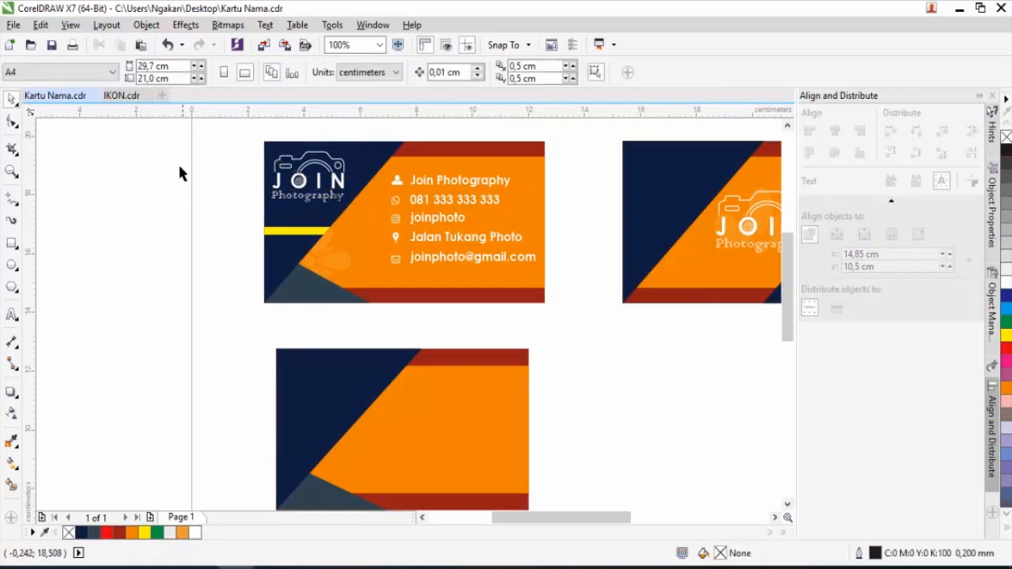
Copy the JOIN Photography logo from IKON.cdr and paste a scaled-down copy into the lower card's top-left corner.
left_click(121, 96)
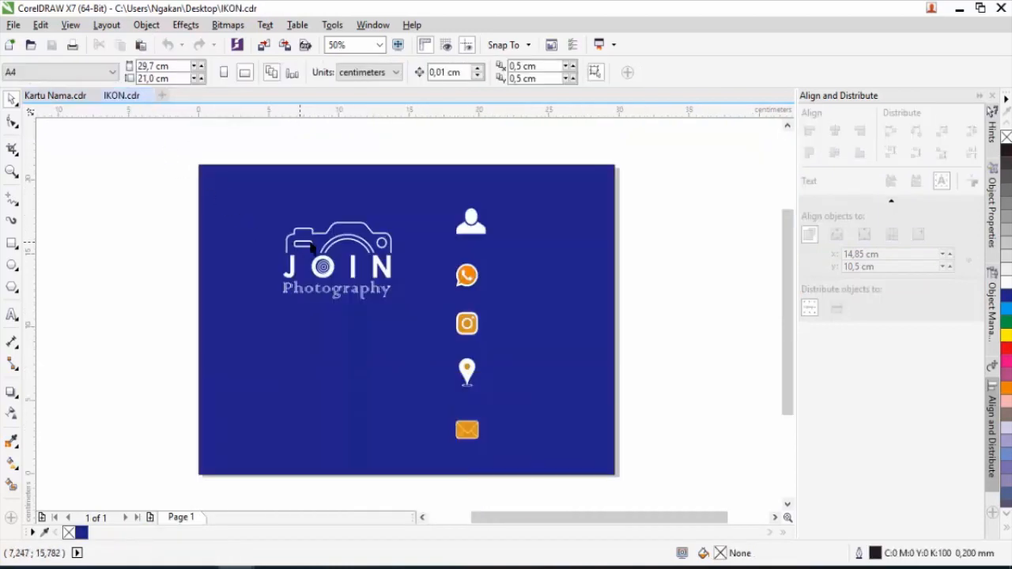
left_click(327, 267)
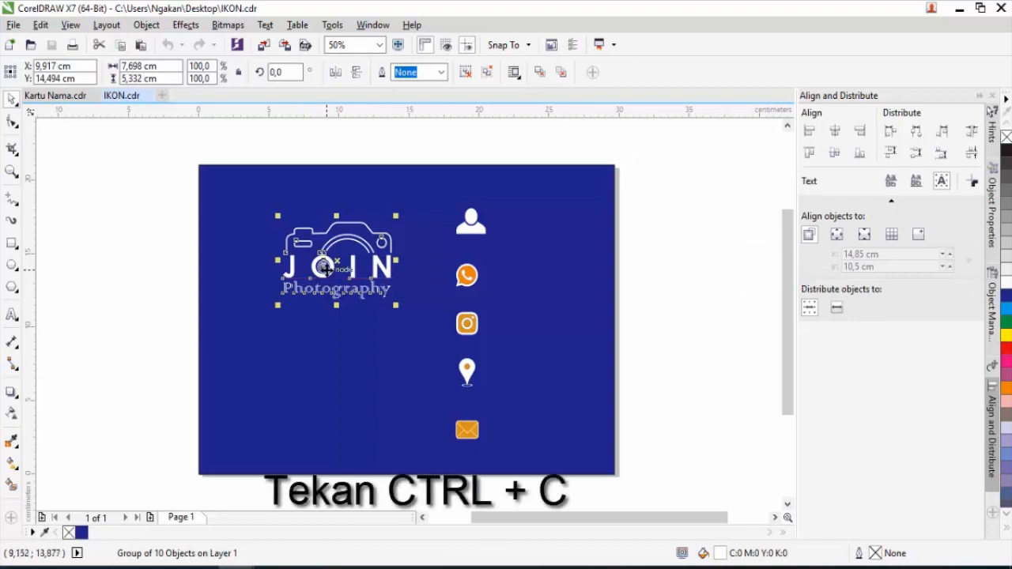
left_click(59, 98)
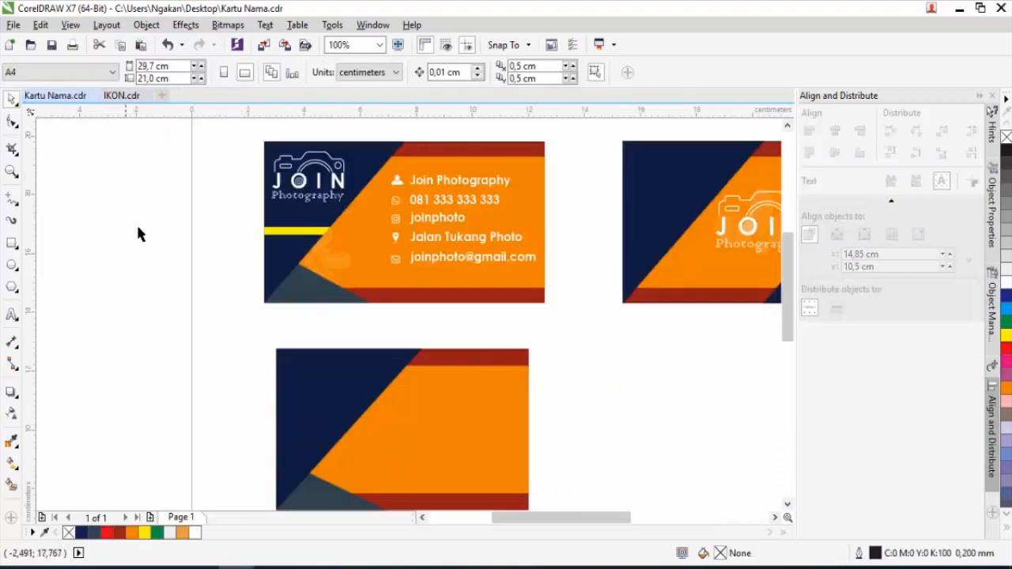
key("ctrl+v")
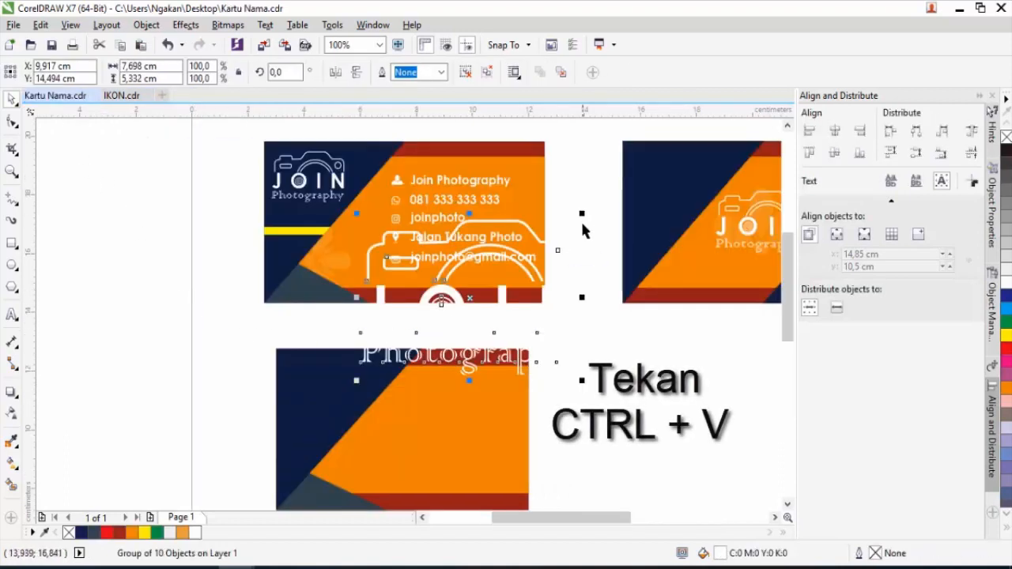
left_click_drag(583, 217, 518, 269)
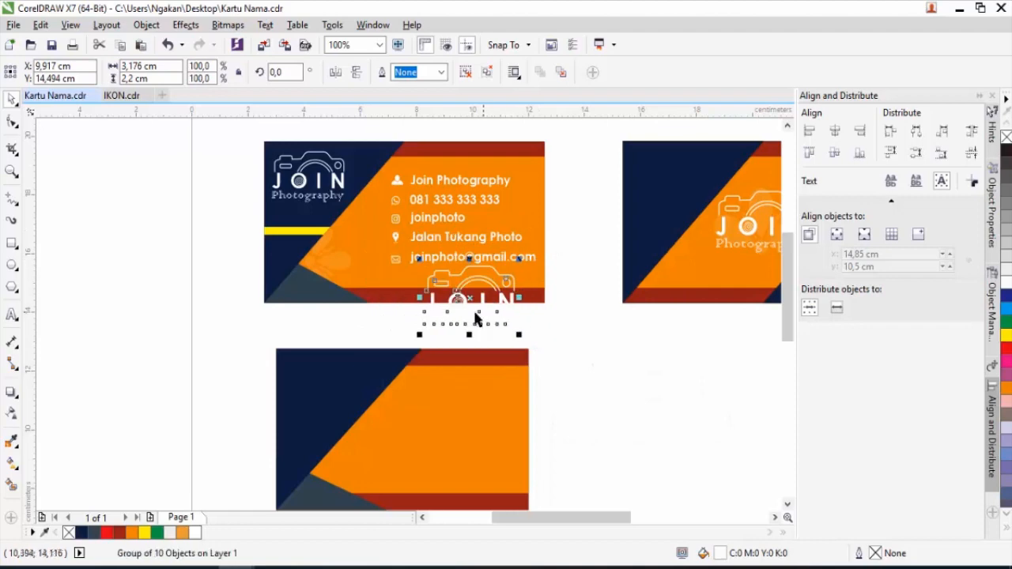
left_click_drag(463, 305, 313, 389)
left_click_drag(375, 348, 359, 368)
scroll(306, 392, "up", 2)
left_click_drag(479, 285, 532, 256)
scroll(382, 285, "down", 2)
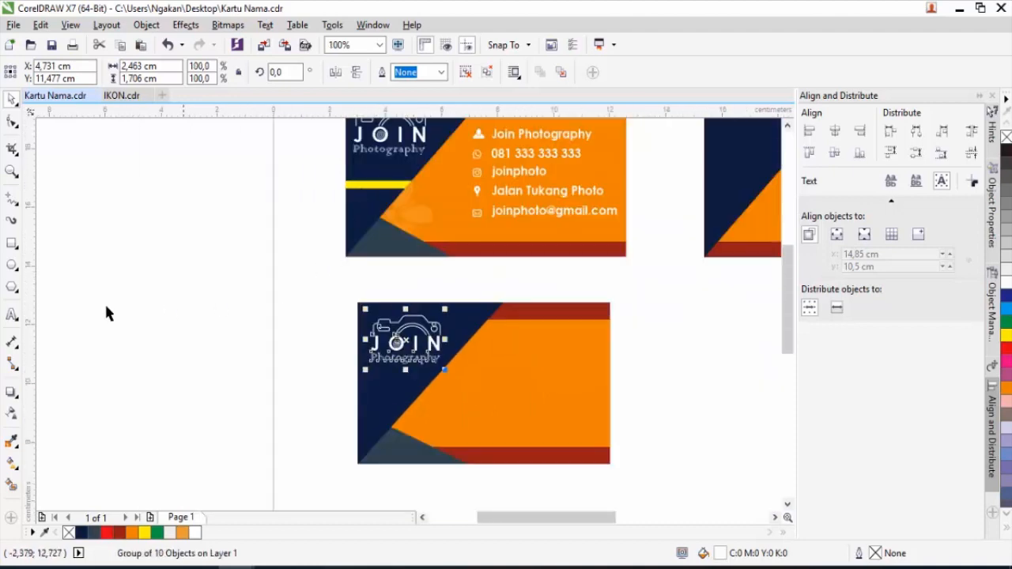
left_click(11, 242)
Intersect a thin rectangle with the card background to make a horizontal strip, deleting the leftover rectangle.
left_click_drag(335, 384, 467, 391)
left_click(14, 102)
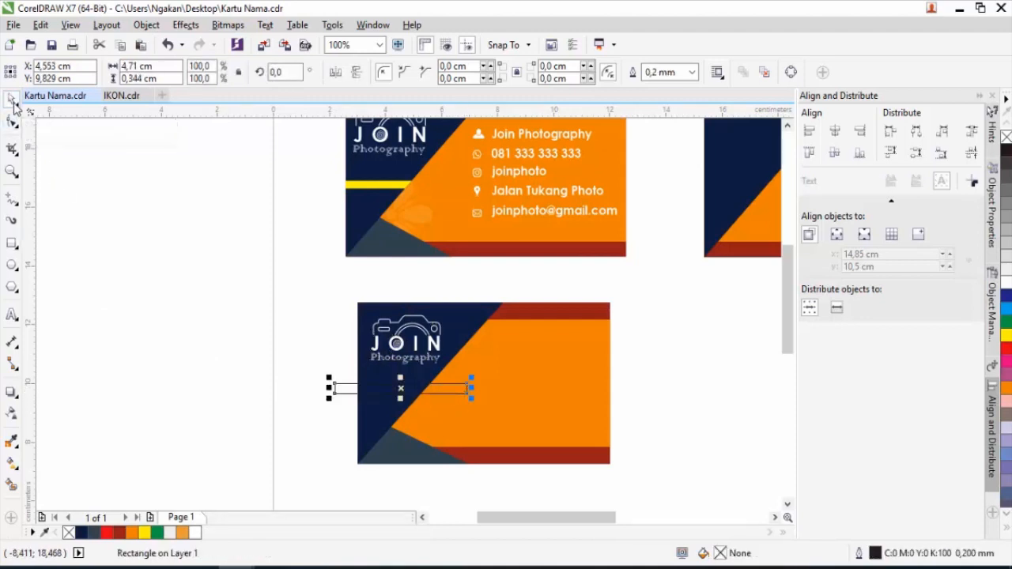
left_click(467, 324, "shift")
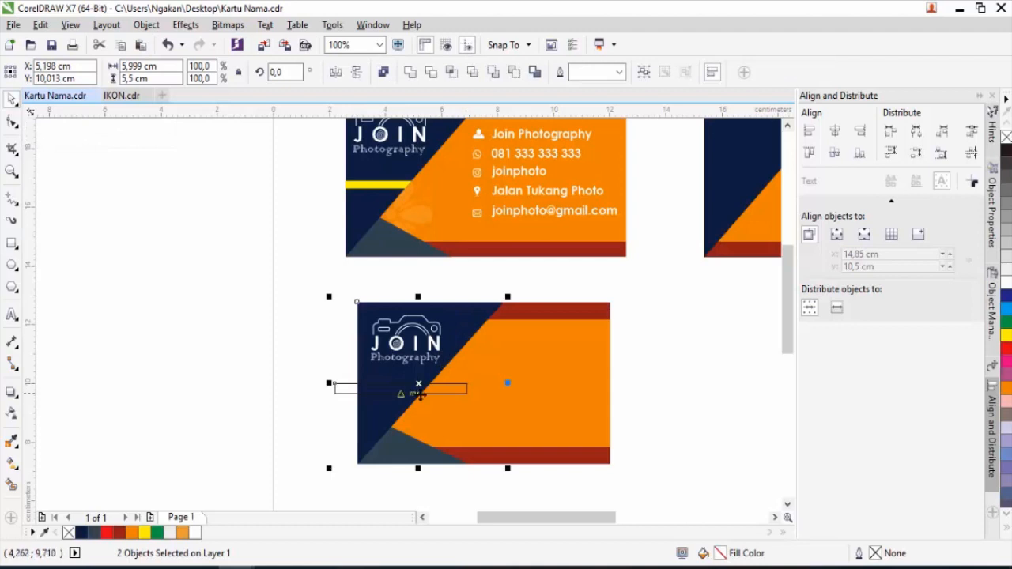
left_click(452, 74)
left_click(458, 387)
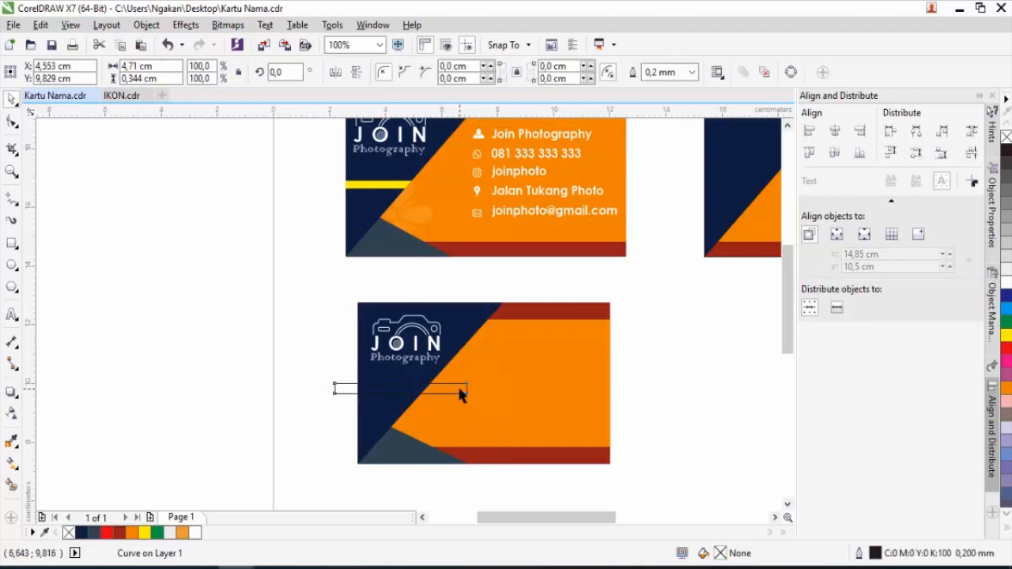
key("Delete")
Fill the new strip yellow.
left_click_drag(338, 374, 472, 414)
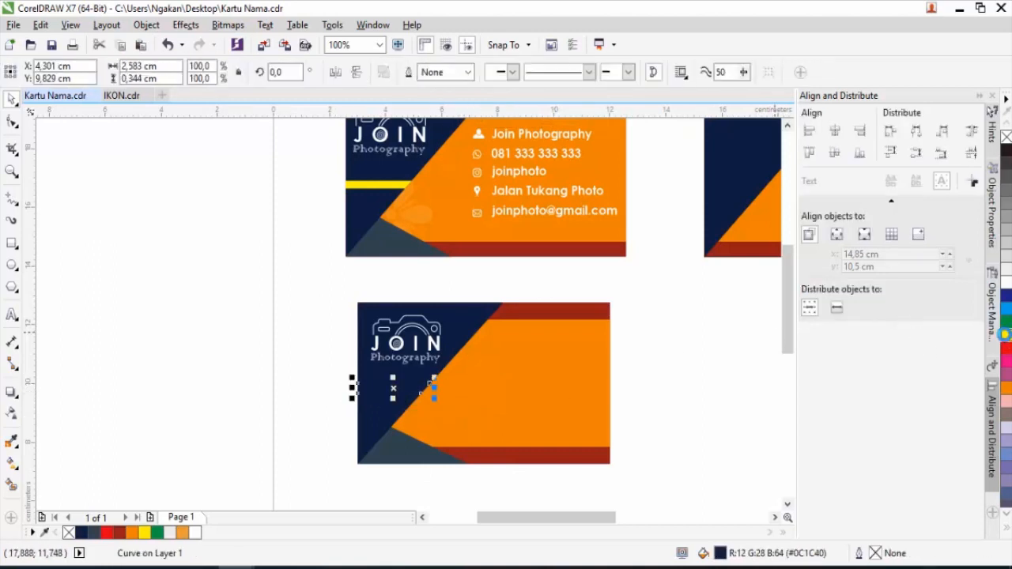
left_click(1005, 334)
left_click(638, 372)
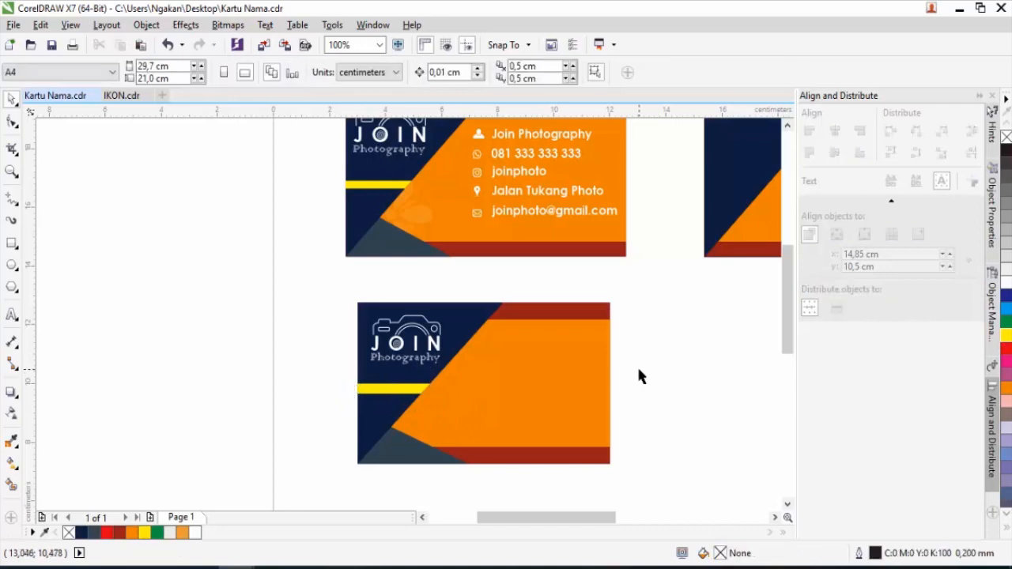
scroll(356, 361, "down", 1)
scroll(393, 366, "up", 2)
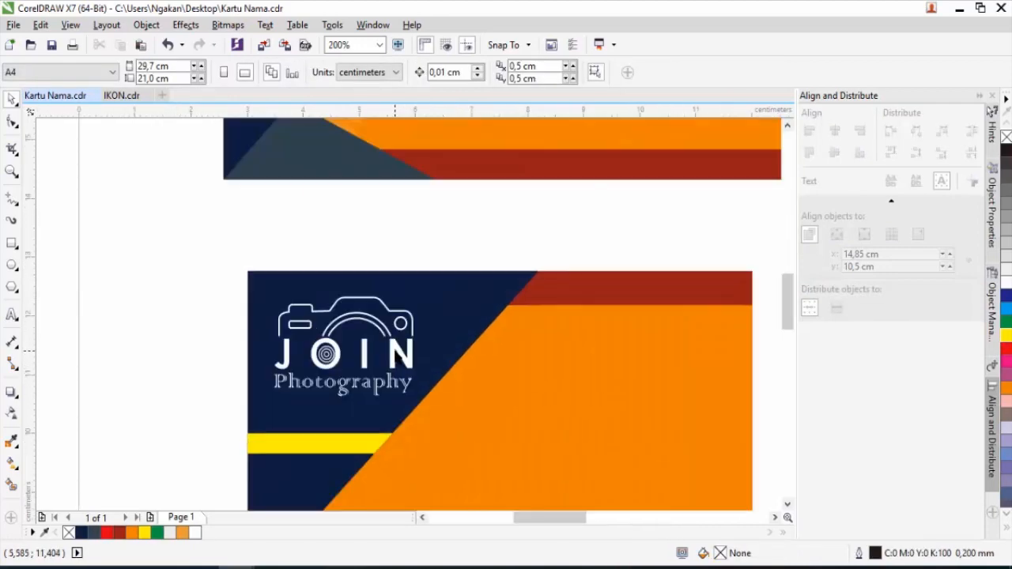
left_click(393, 357)
scroll(393, 358, "down", 1)
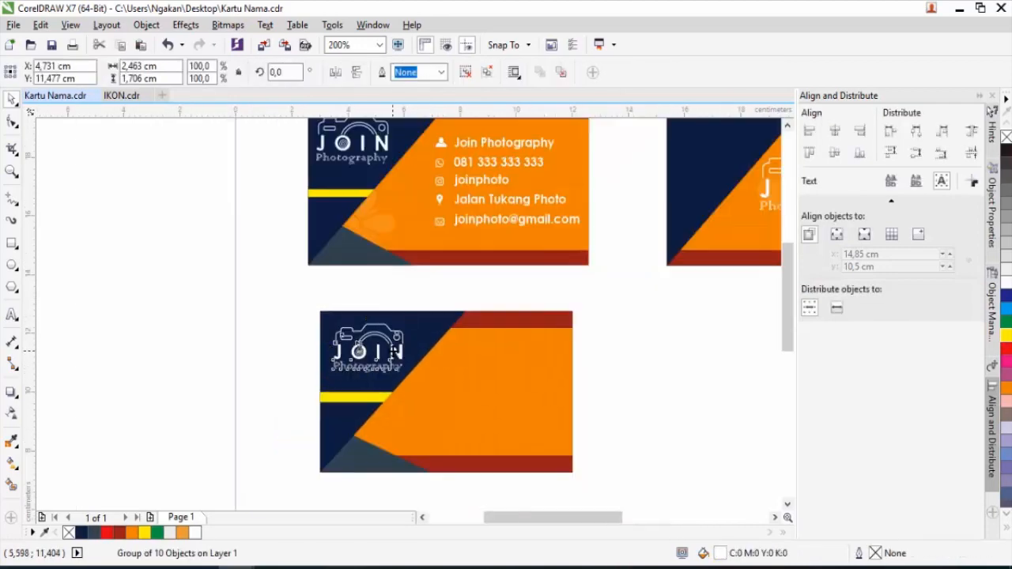
left_click(589, 382)
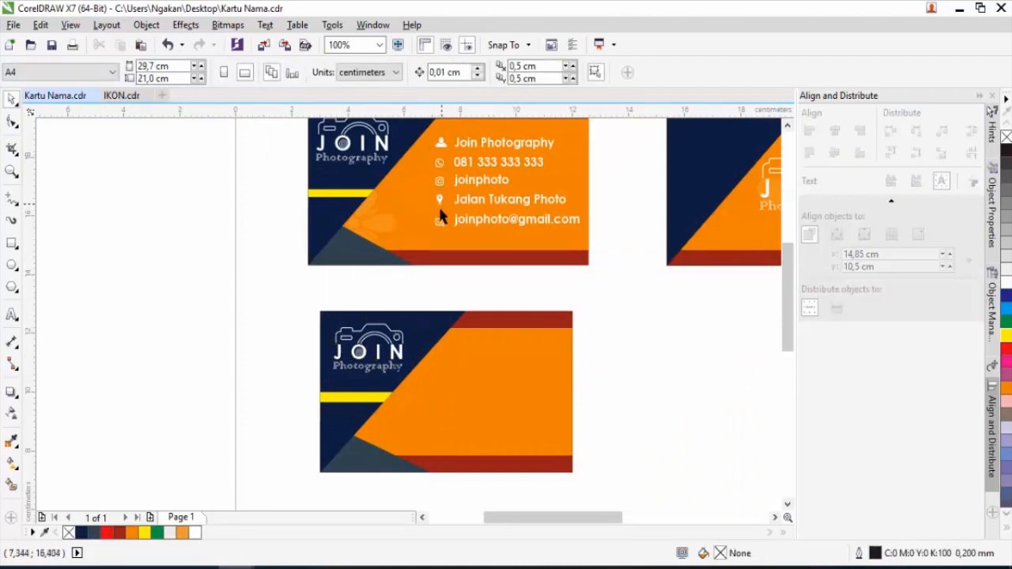
Select all five contact icons in the IKON document.
left_click(116, 101)
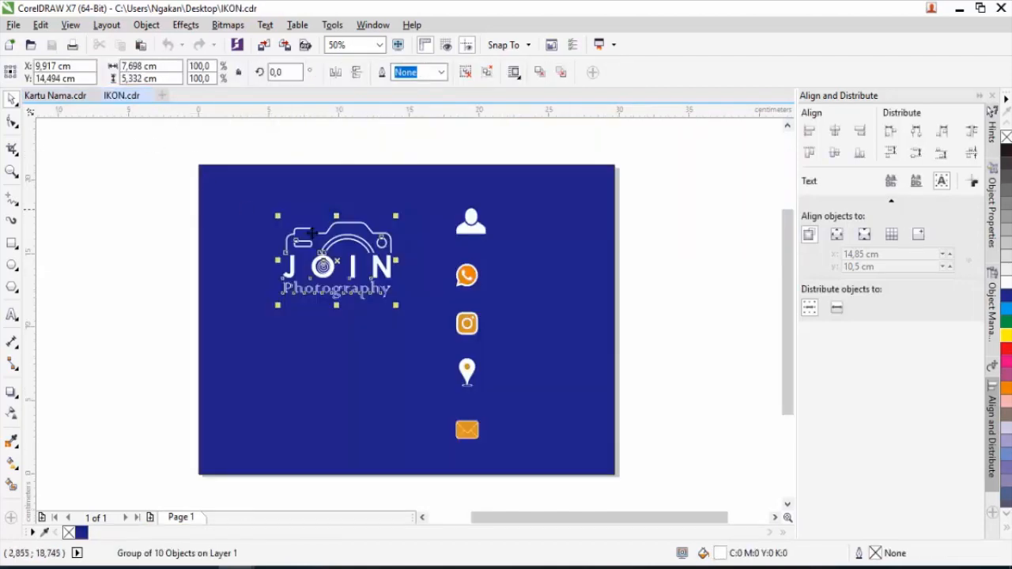
left_click(477, 231)
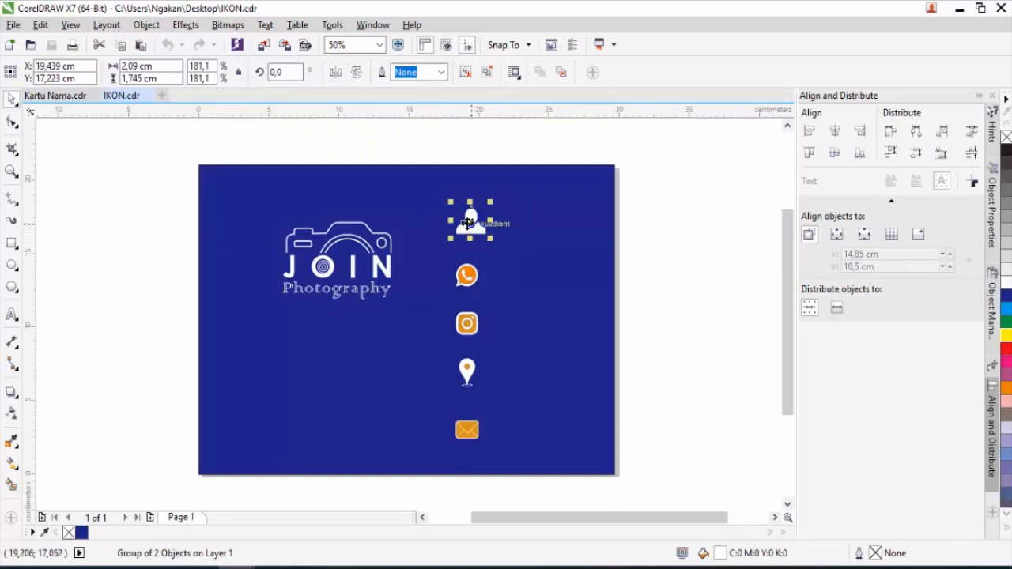
left_click_drag(420, 156, 515, 478)
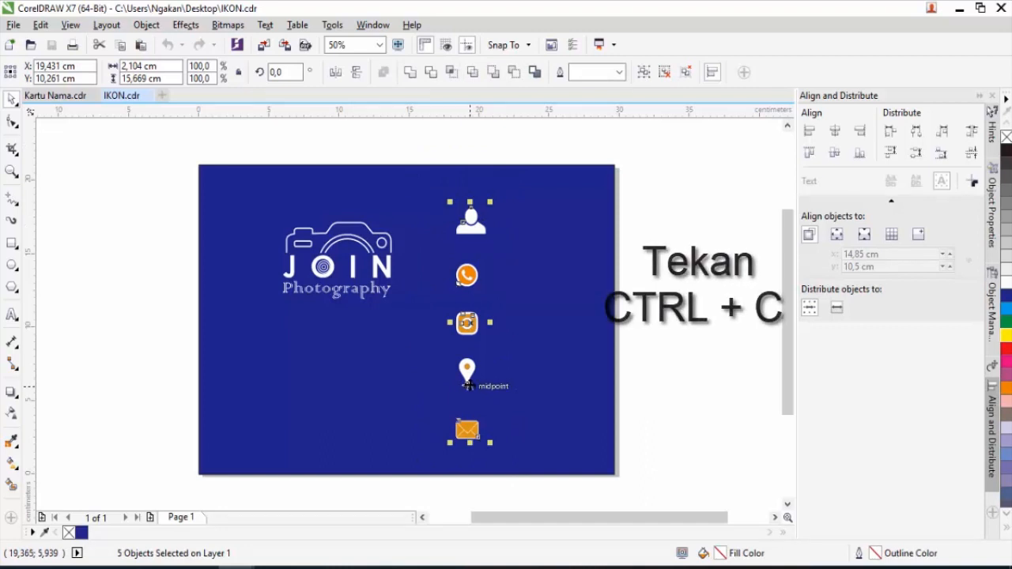
Paste the icons into Kartu Nama.cdr and move them just off the page's left edge.
left_click(69, 97)
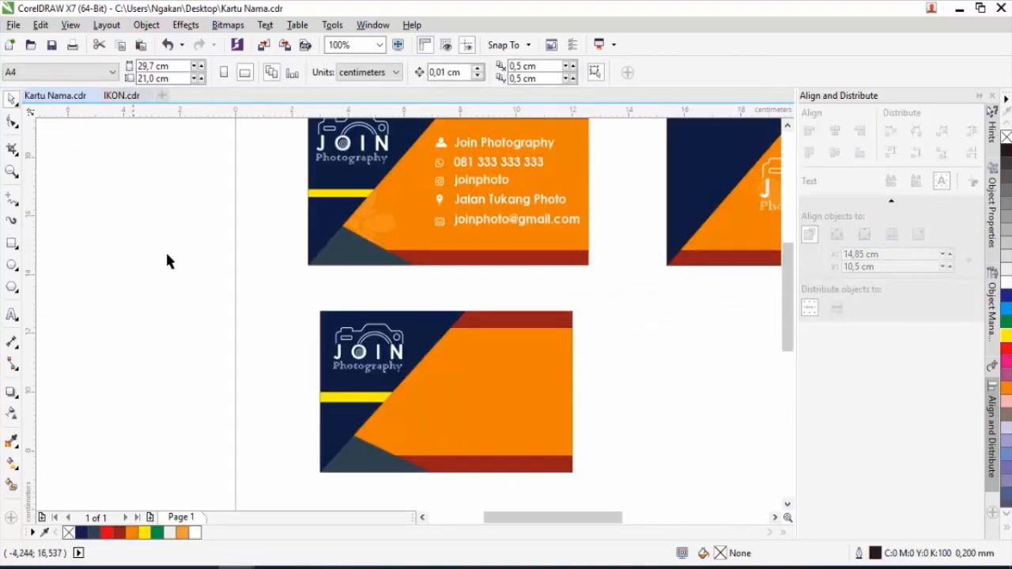
key("ctrl+v")
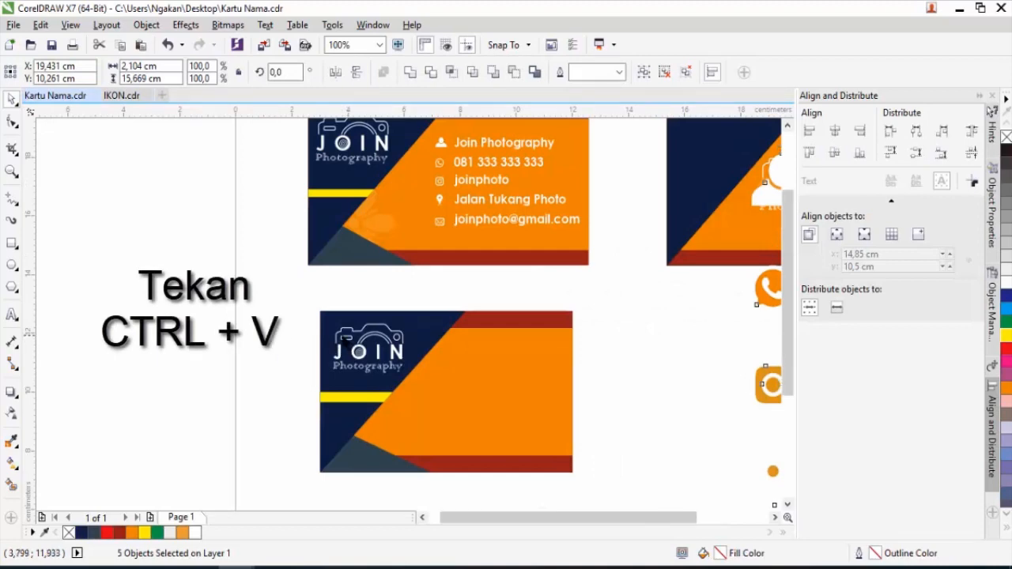
scroll(343, 338, "down", 2)
left_click_drag(558, 315, 239, 290)
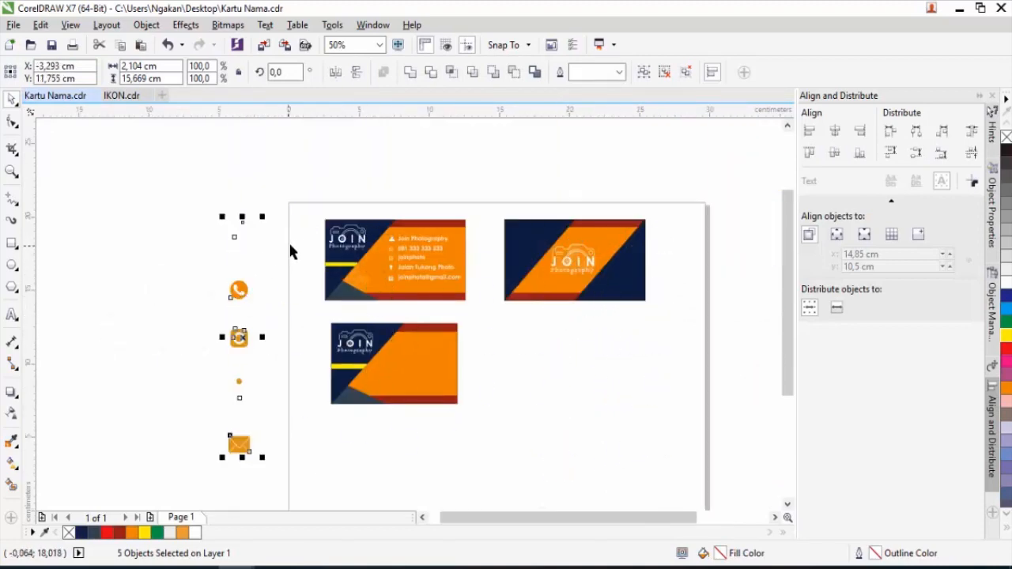
Shrink the person and WhatsApp icons and stack them on the lower card's orange area.
left_click(204, 214)
left_click_drag(204, 214, 409, 351)
scroll(404, 353, "up", 2)
left_click_drag(467, 263, 432, 305)
left_click_drag(405, 321, 387, 287)
scroll(392, 283, "down", 2)
left_click_drag(230, 231, 386, 293)
scroll(387, 293, "up", 3)
left_click_drag(494, 230, 436, 289)
left_click_drag(402, 328, 391, 250)
left_click_drag(434, 215, 426, 225)
Shrink the Instagram and location pin icons and stack them below the WhatsApp icon.
scroll(425, 226, "down", 2)
left_click_drag(97, 207, 413, 271)
scroll(413, 271, "up", 2)
left_click_drag(518, 188, 472, 190)
scroll(472, 190, "down", 2)
left_click_drag(122, 228, 181, 309)
left_click_drag(154, 267, 469, 250)
scroll(472, 251, "up", 1)
left_click_drag(488, 187, 463, 236)
Shrink the envelope icon, place it under the pin, and select all five icons.
scroll(459, 238, "down", 3)
left_click_drag(381, 274, 457, 249)
scroll(460, 249, "up", 3)
left_click_drag(460, 196, 428, 221)
left_click_drag(419, 230, 450, 221)
scroll(444, 229, "down", 2)
scroll(430, 183, "up", 2)
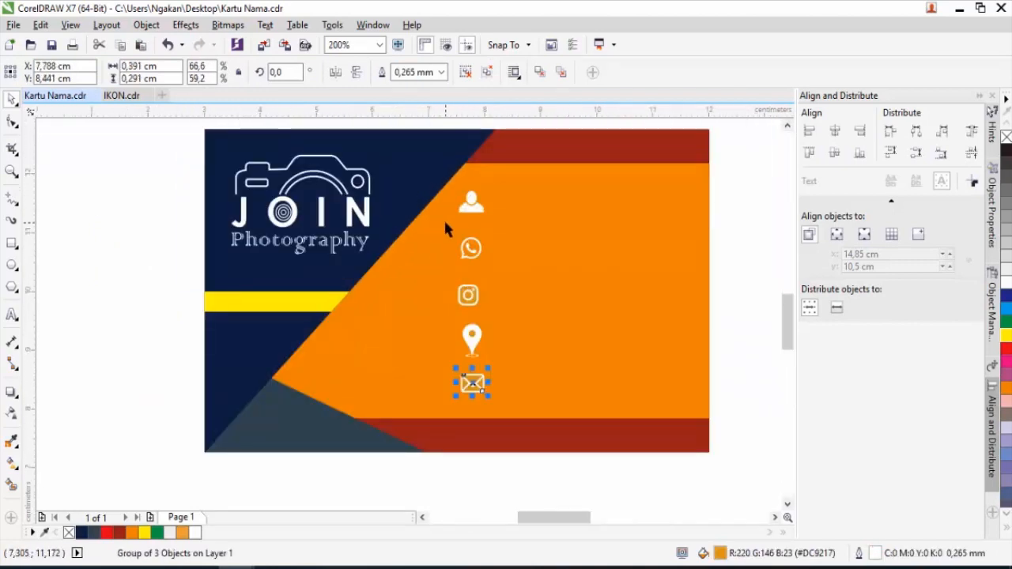
scroll(465, 211, "down", 1)
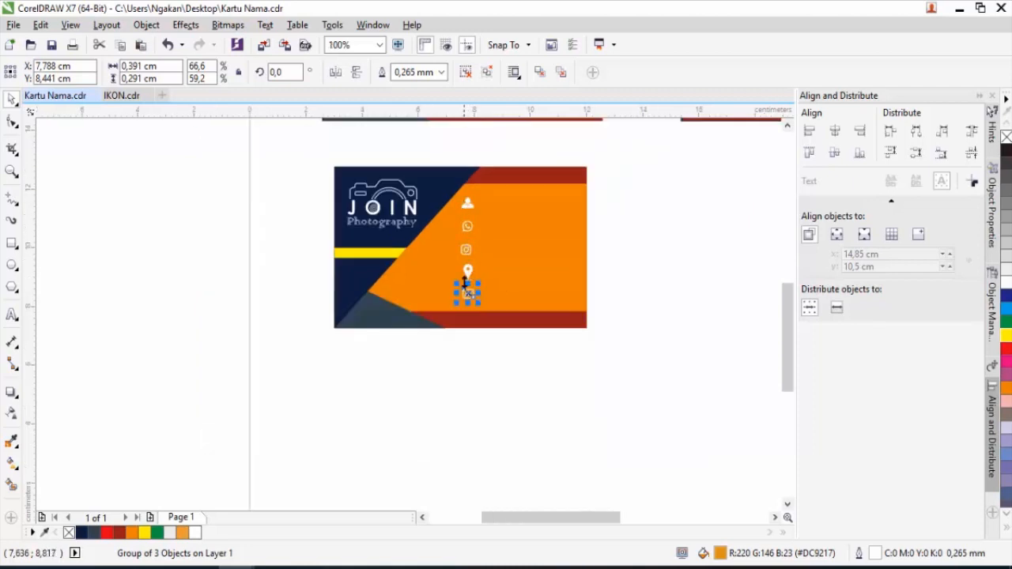
left_click_drag(441, 150, 504, 357)
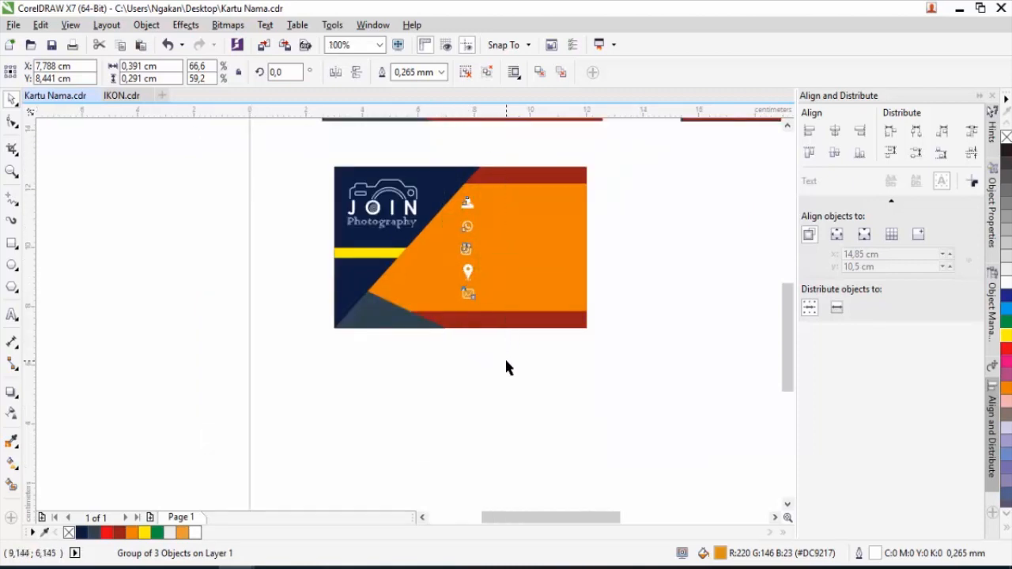
Distribute the five icons by left edges and by horizontal centres into one column.
left_click(154, 26)
mouse_move(196, 203)
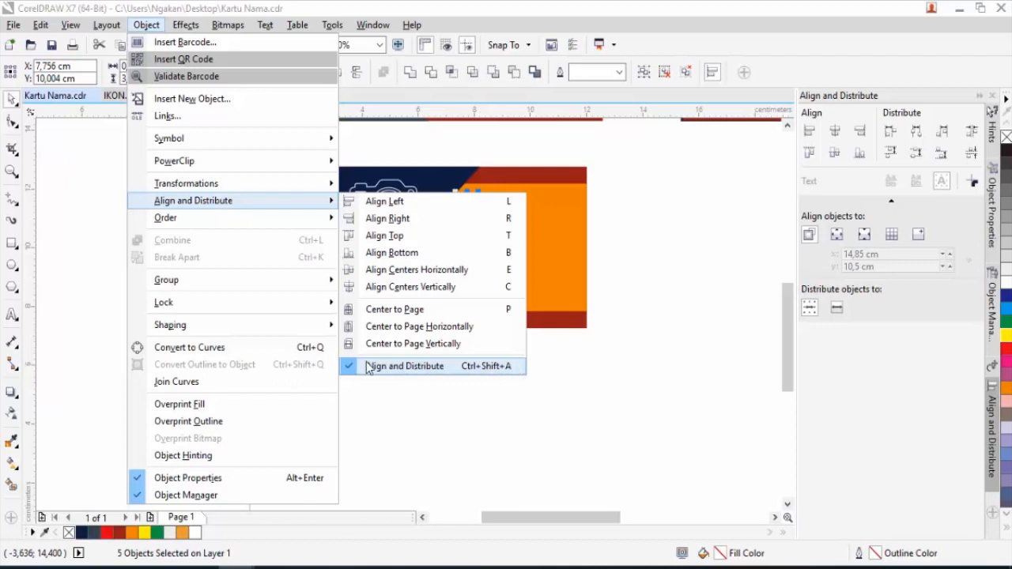
left_click(658, 357)
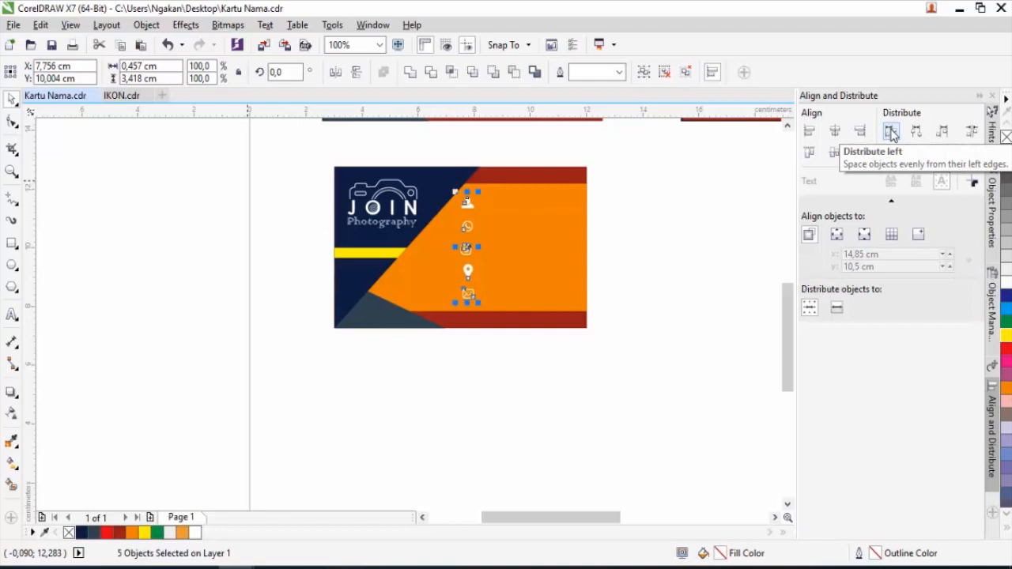
left_click(892, 134)
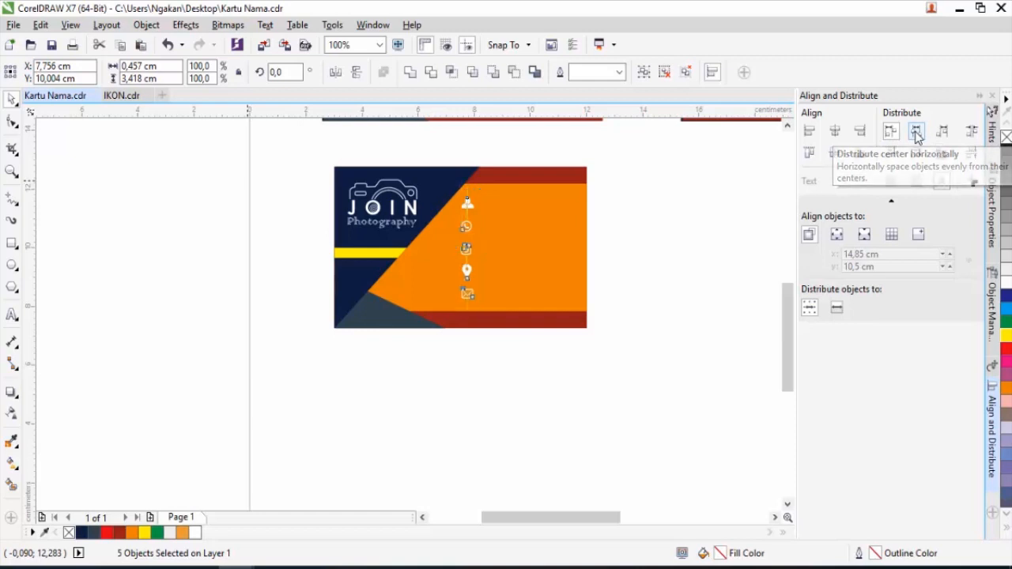
left_click(915, 133)
Nudge the location pin and envelope icons into line with the rest of the column.
scroll(467, 219, "up", 4)
scroll(467, 219, "down", 4)
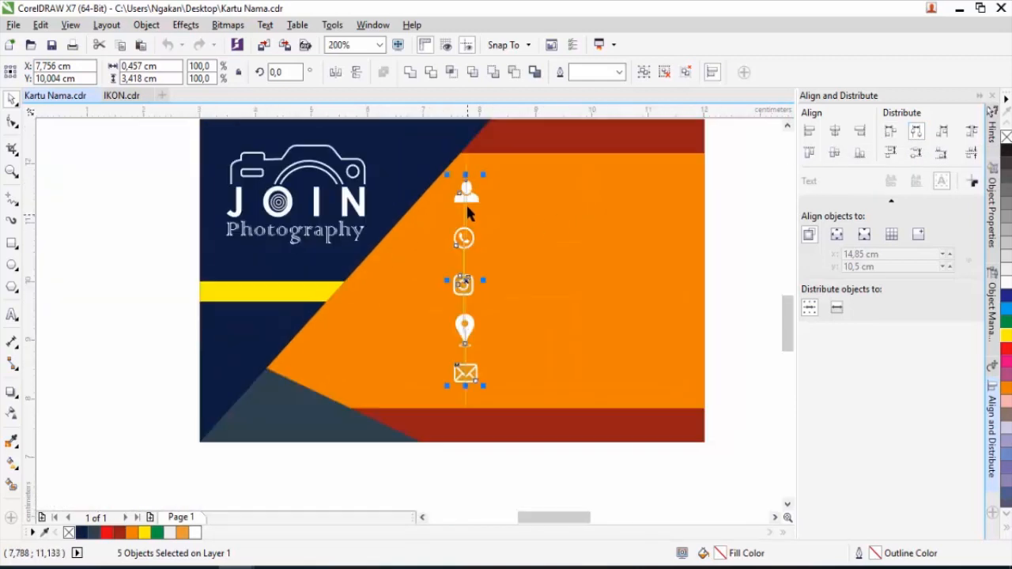
scroll(464, 232, "up", 2)
left_click(476, 465)
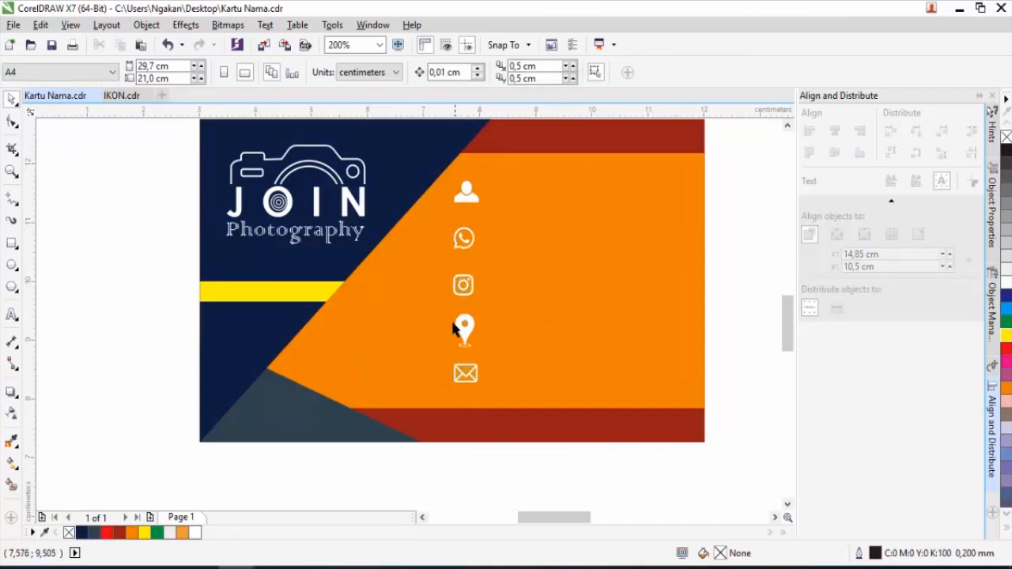
scroll(459, 325, "up", 2)
left_click(479, 333)
left_click_drag(478, 335, 470, 346)
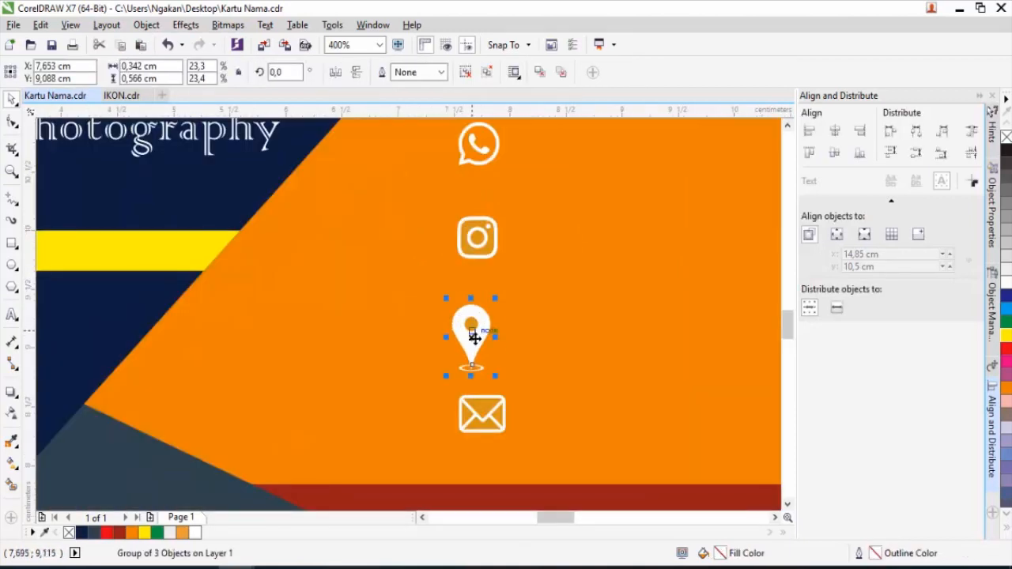
left_click_drag(482, 414, 469, 422)
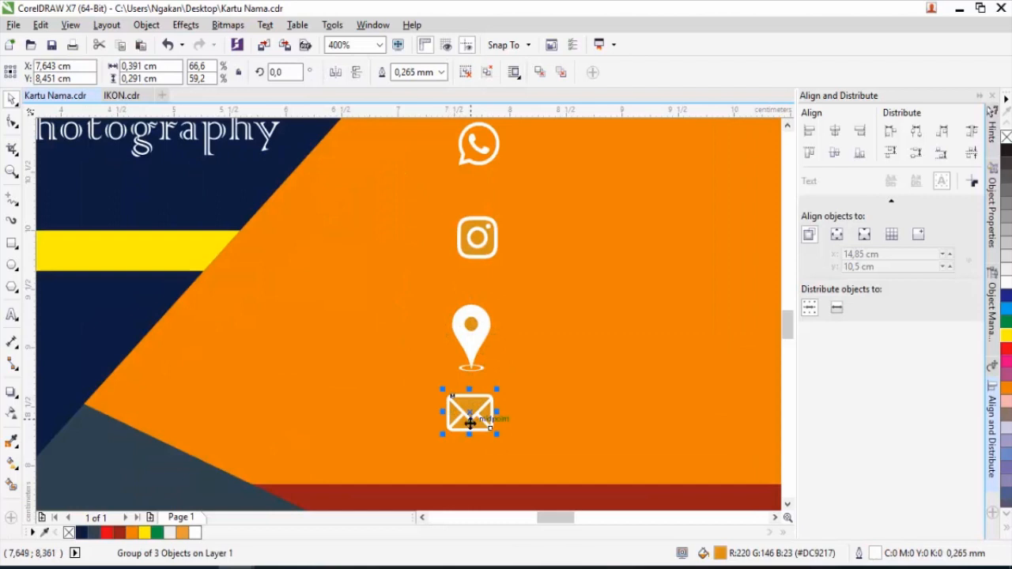
scroll(475, 289, "down", 2)
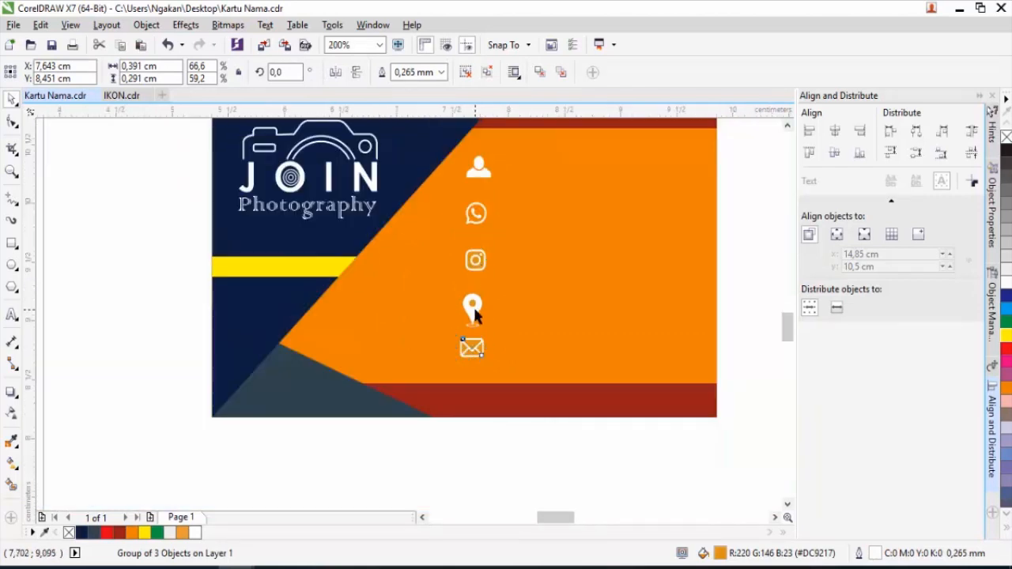
scroll(472, 305, "up", 4)
left_click_drag(474, 316, 486, 291)
scroll(487, 292, "down", 2)
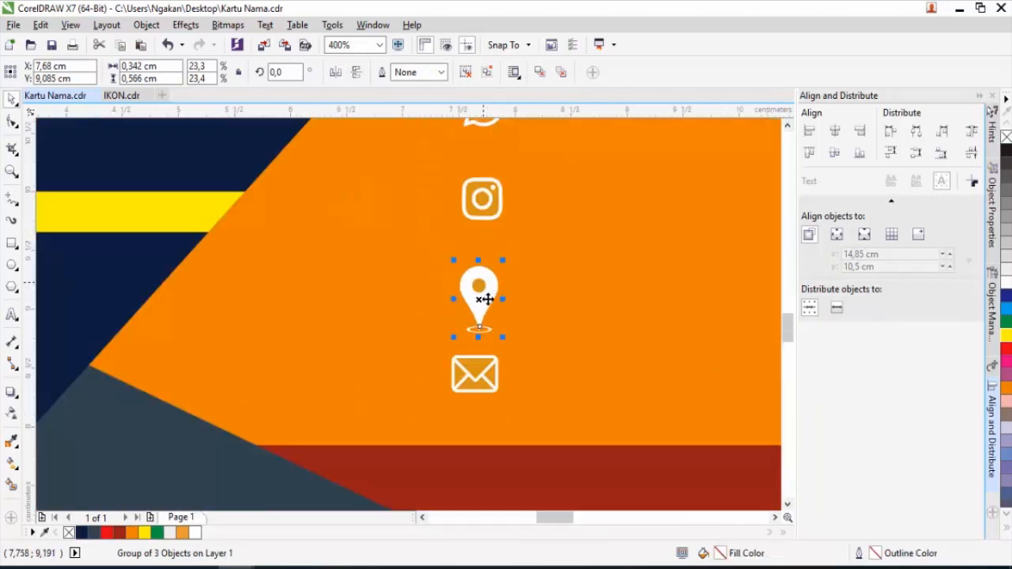
left_click_drag(477, 377, 484, 388)
scroll(484, 317, "down", 2)
scroll(482, 352, "up", 4)
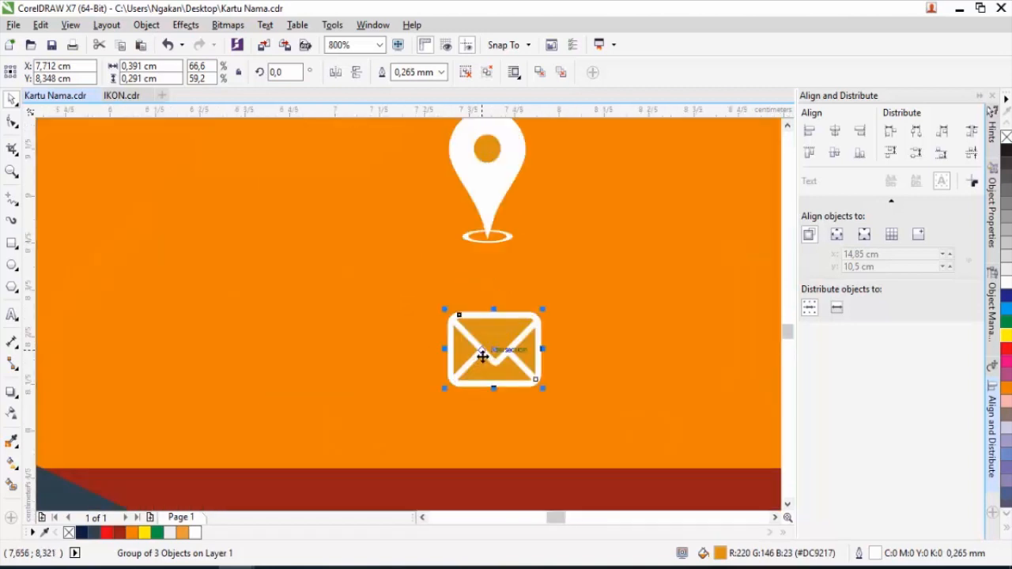
key("Left")
key("Left")
key("Left")
scroll(522, 334, "down", 6)
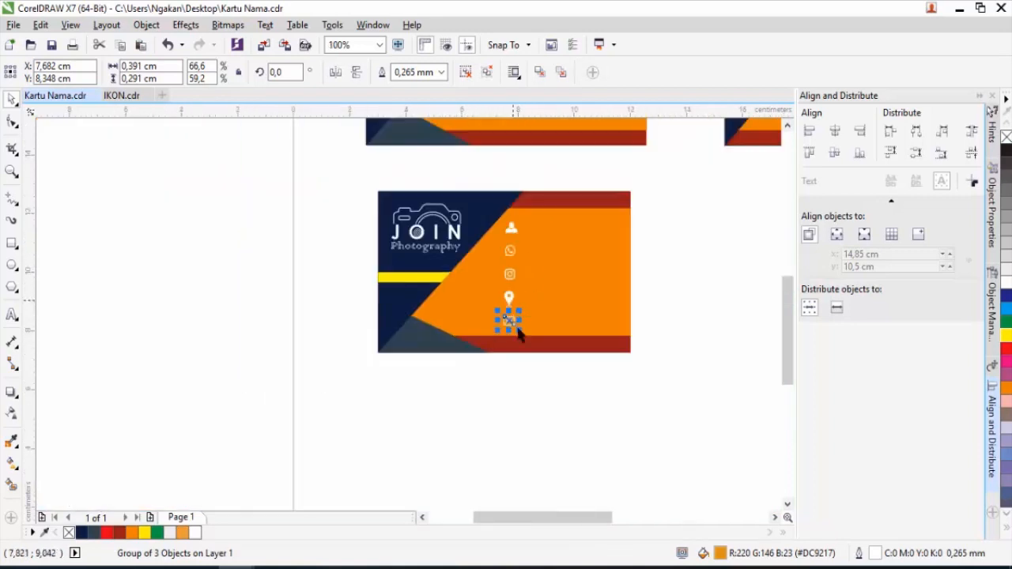
Resize the five-icon column to about 2.885 cm tall and shift it slightly left.
left_click_drag(559, 377, 475, 270)
left_click_drag(470, 210, 469, 209)
scroll(488, 243, "up", 2)
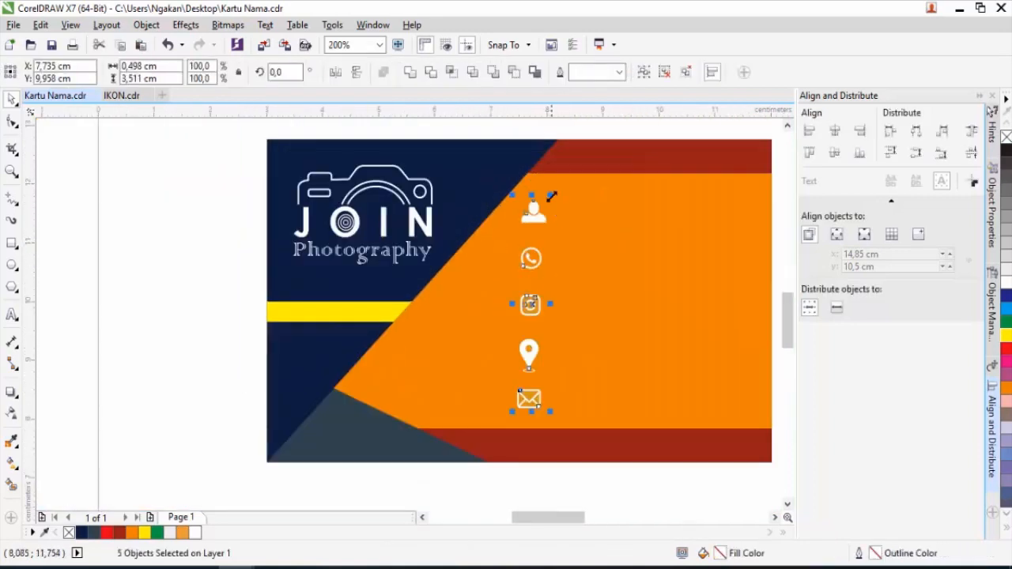
left_click_drag(551, 195, 544, 214)
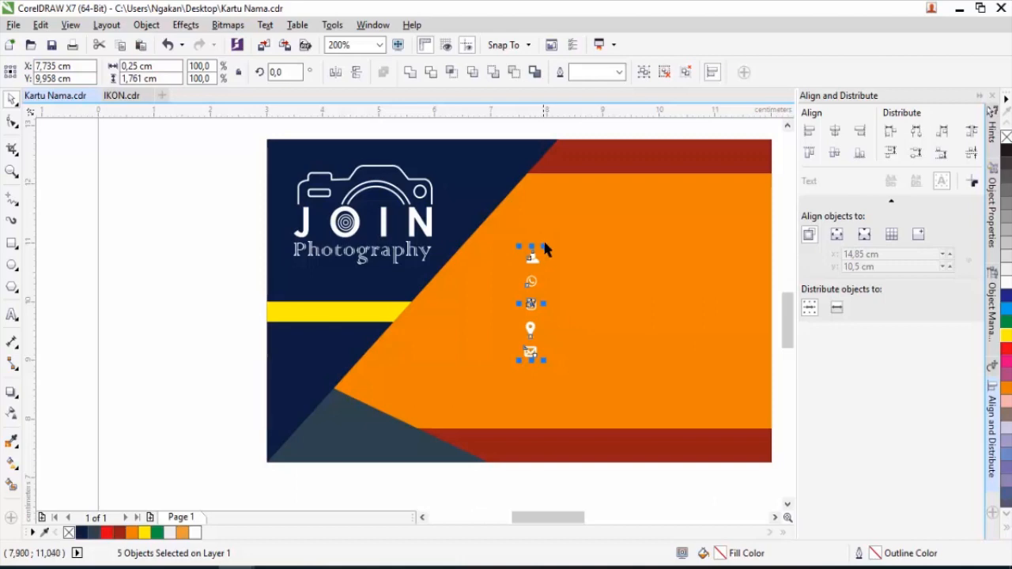
scroll(544, 244, "up", 4)
left_click_drag(510, 277, 545, 204)
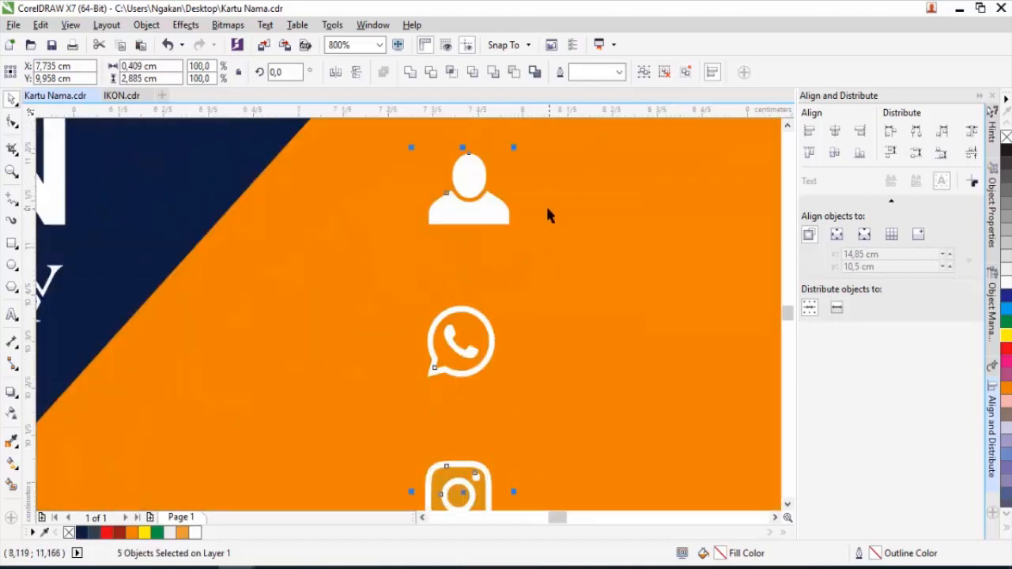
scroll(545, 214, "down", 5)
scroll(529, 276, "up", 2)
left_click_drag(545, 217, 516, 234)
scroll(515, 235, "down", 2)
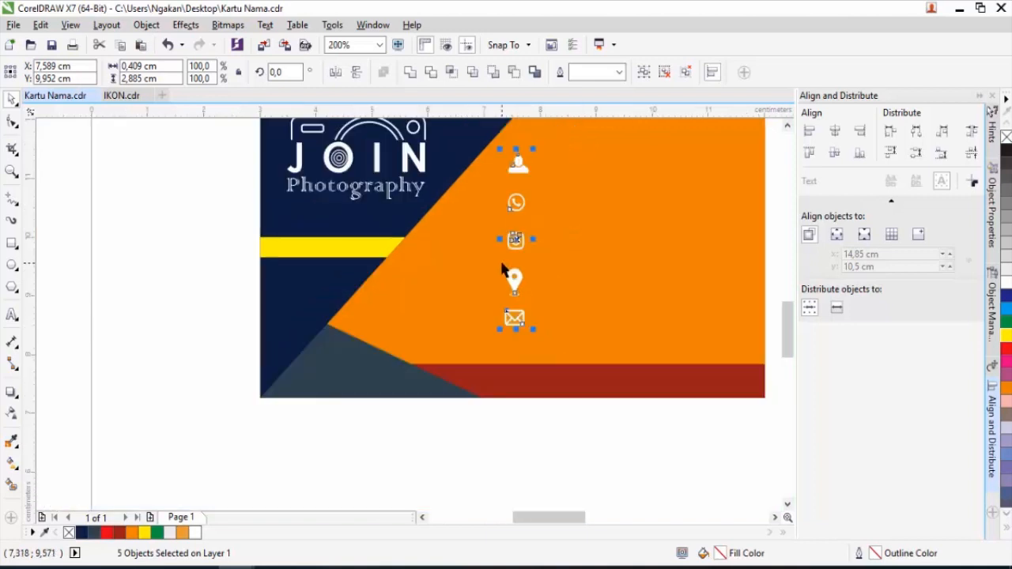
scroll(508, 276, "down", 1)
left_click(536, 213)
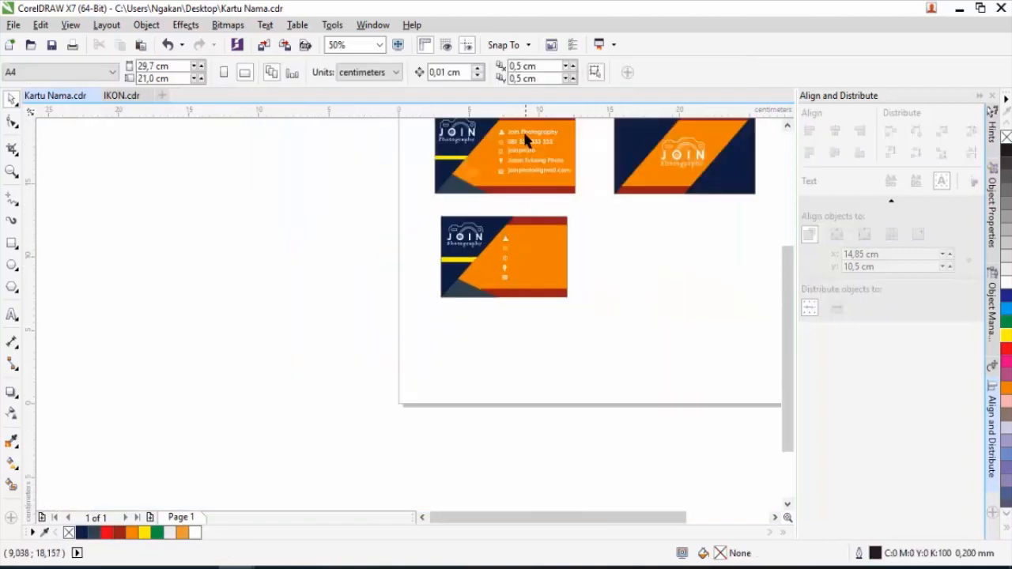
Add 'Join Photography' beside the person icon in Century Gothic, scaled to about 13 pt.
scroll(523, 137, "up", 1)
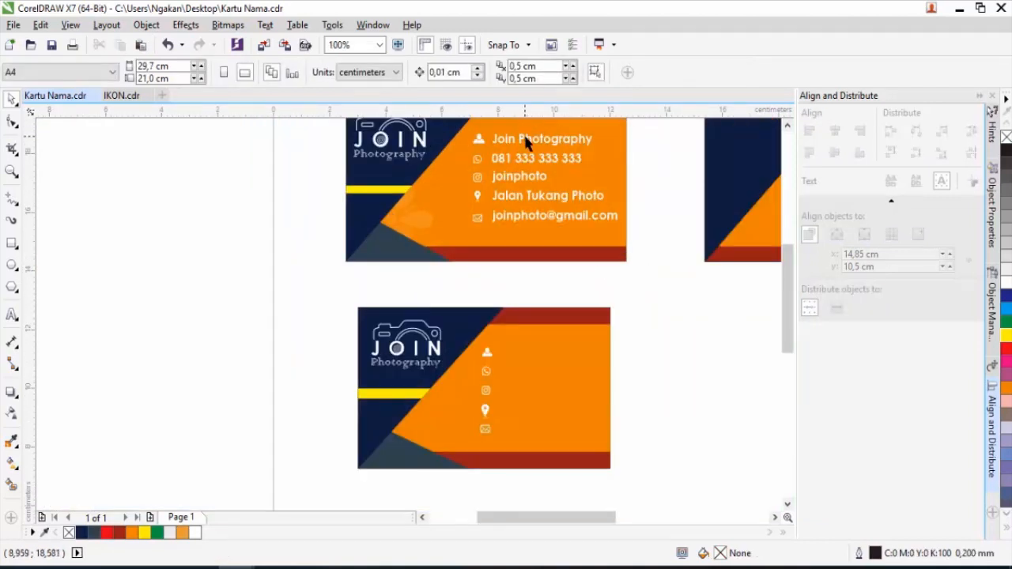
left_click(12, 315)
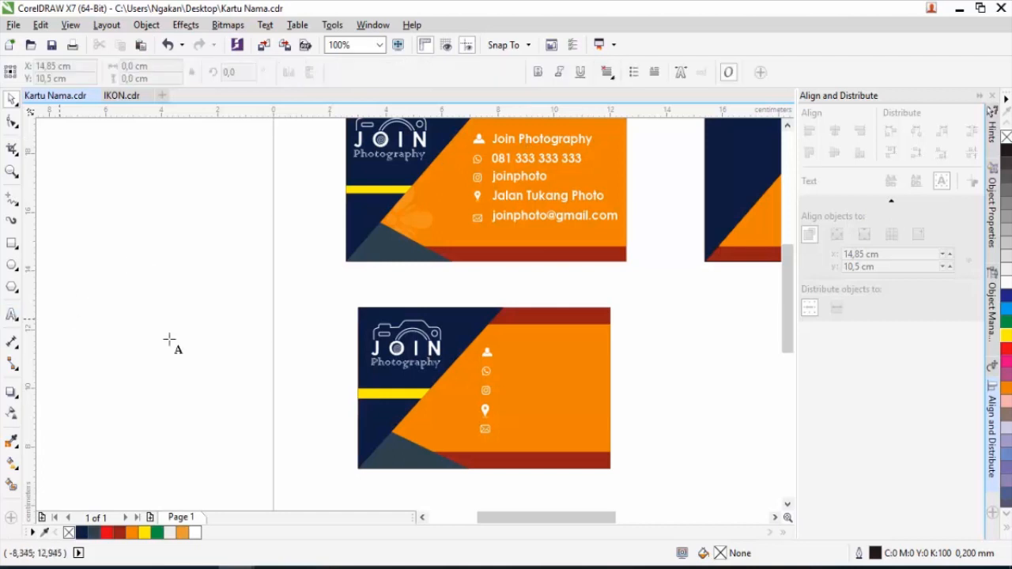
left_click(506, 356)
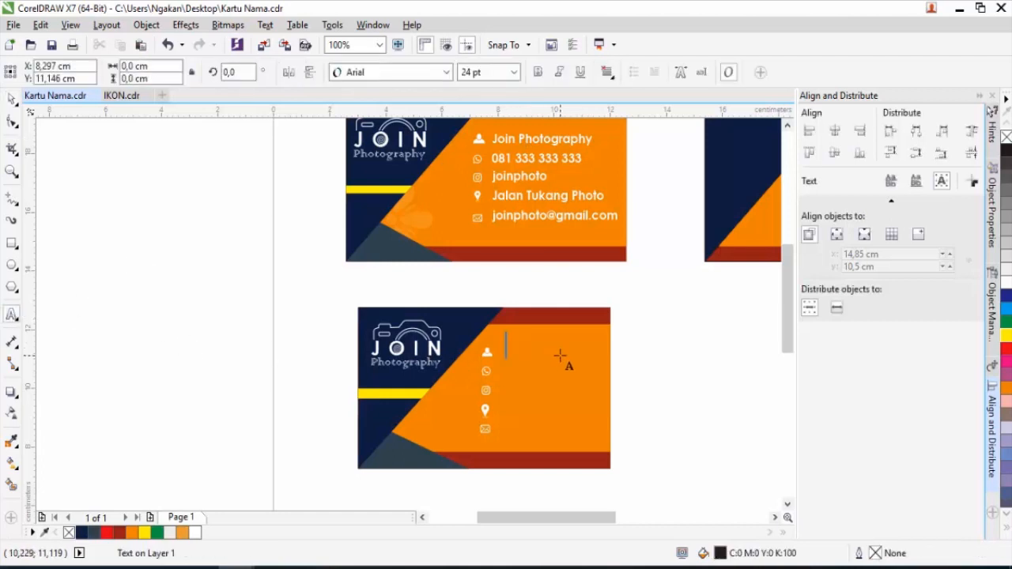
type("Join")
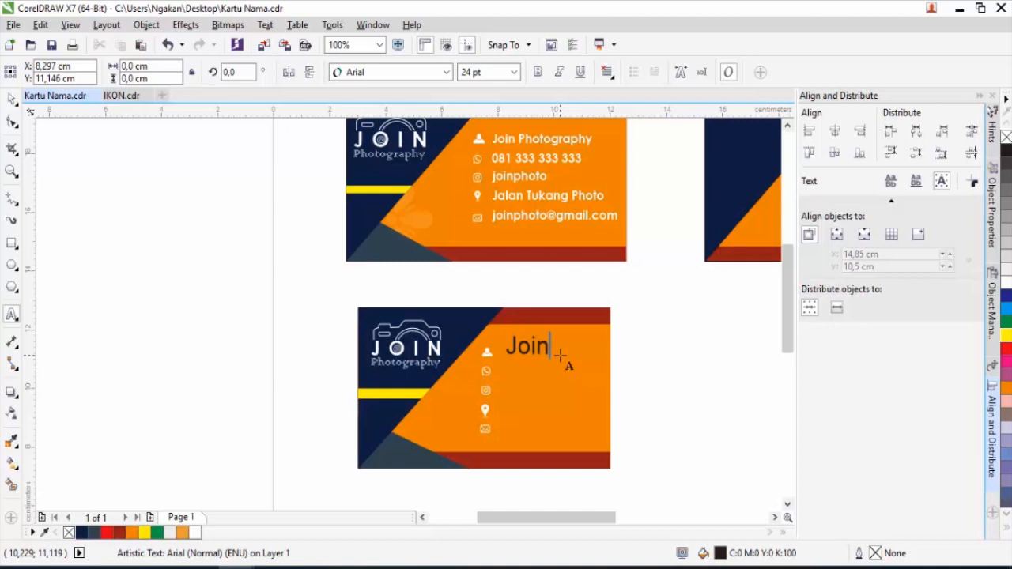
type(" Photography")
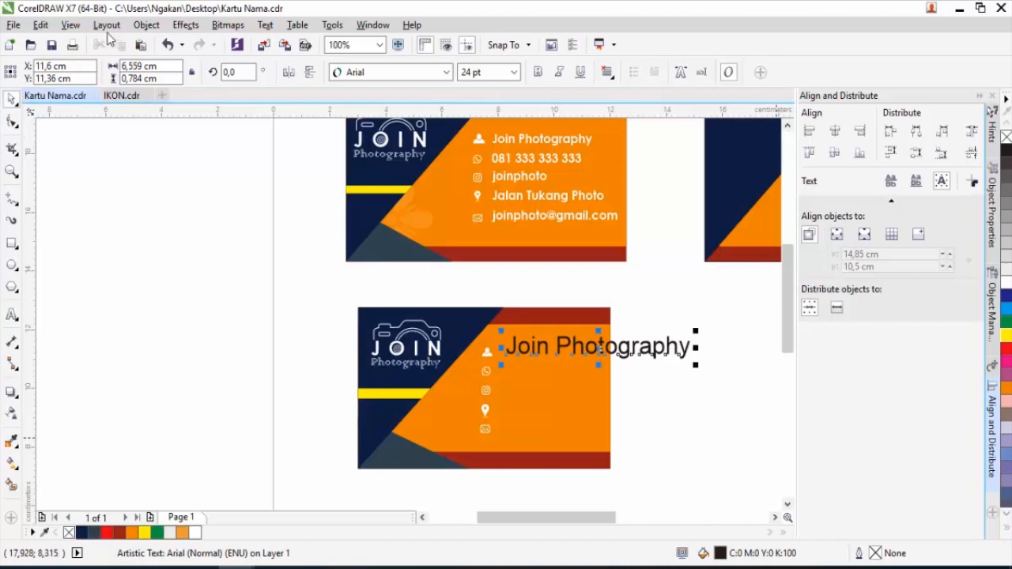
left_click(446, 72)
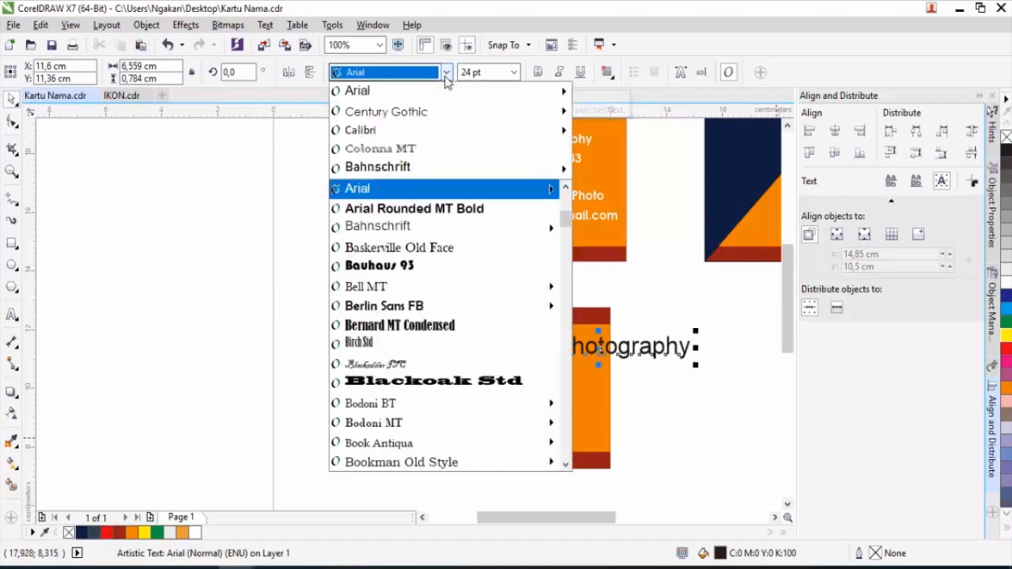
mouse_move(400, 115)
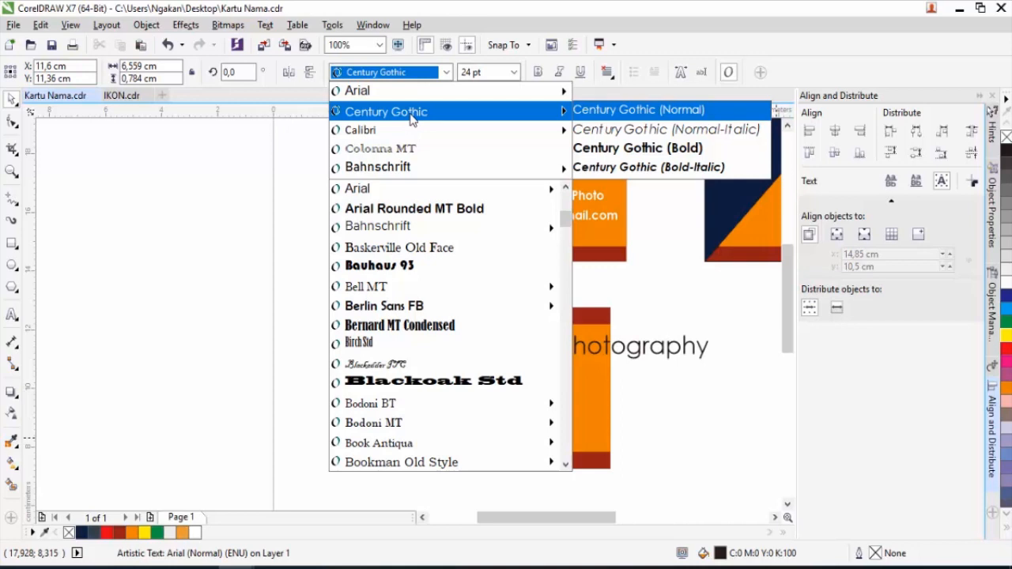
left_click(410, 115)
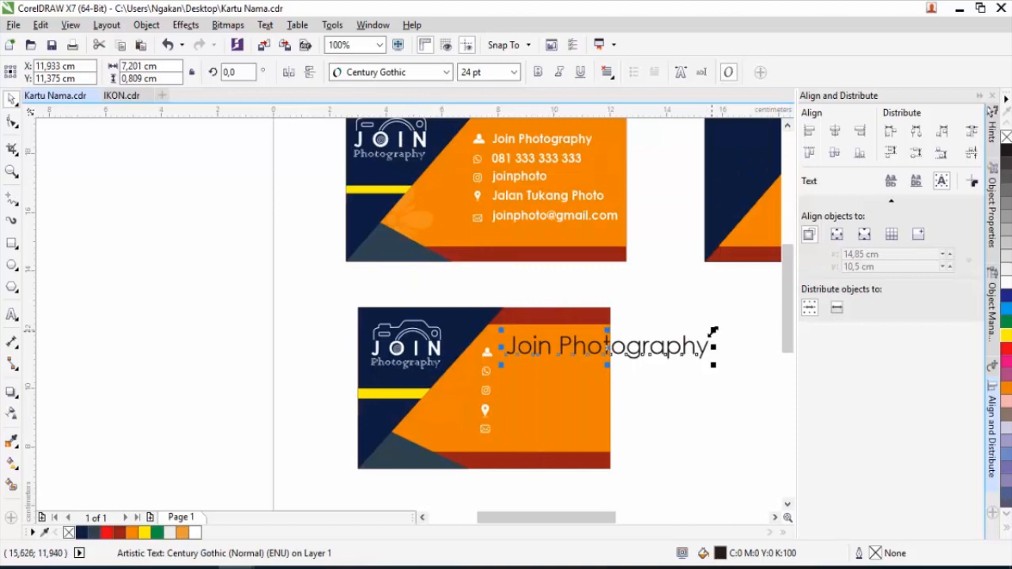
left_click_drag(712, 332, 539, 357)
Move the icons and text further left and shrink 'Join Photography' to about 12 pt.
left_click_drag(639, 445, 468, 348)
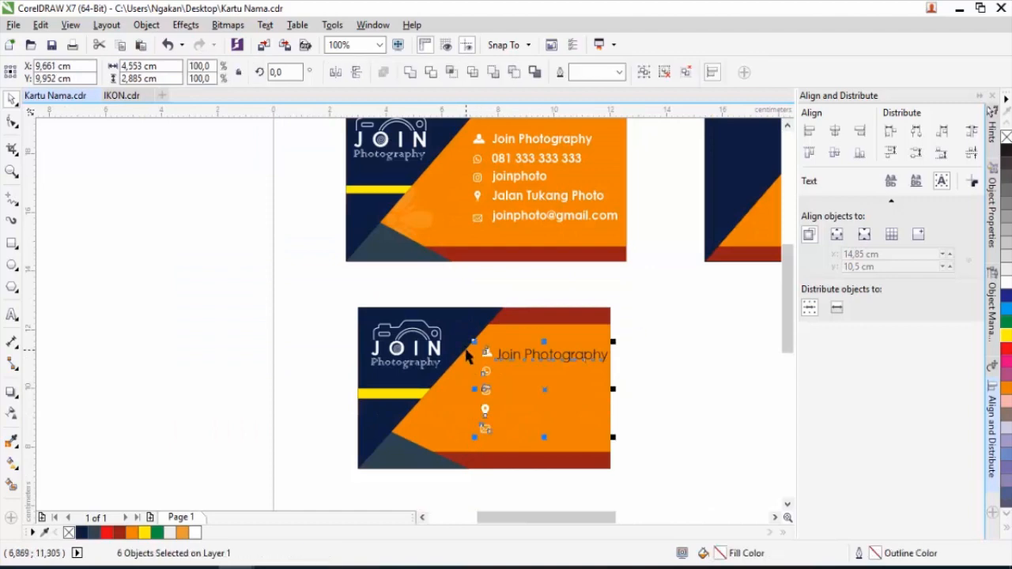
scroll(467, 350, "up", 2)
left_click_drag(536, 369, 512, 361)
scroll(512, 362, "down", 2)
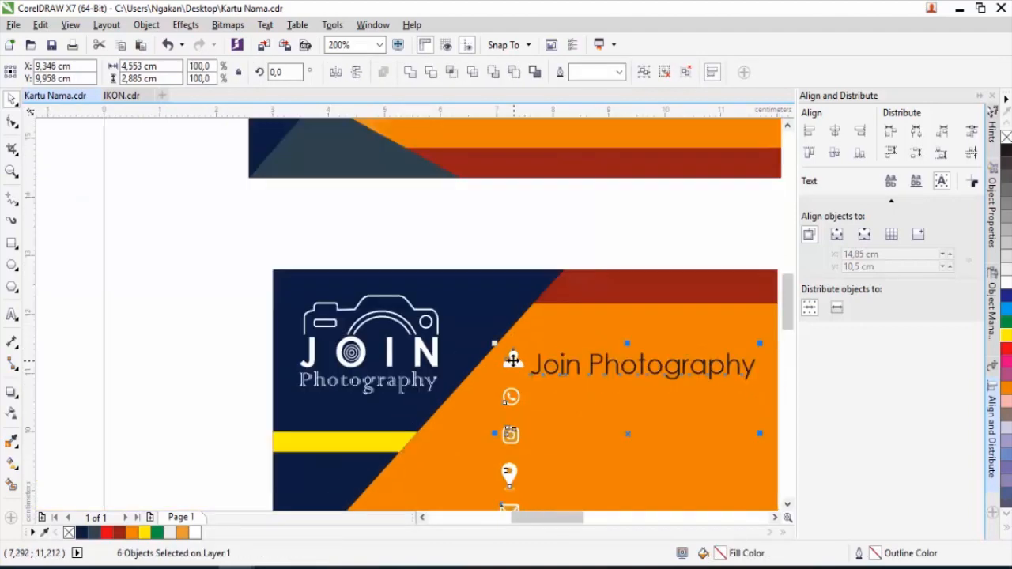
left_click(569, 352)
scroll(570, 355, "up", 1)
left_click(576, 373)
left_click_drag(702, 352, 683, 354)
scroll(599, 370, "up", 1)
left_click_drag(385, 341, 366, 333)
scroll(367, 329, "down", 1)
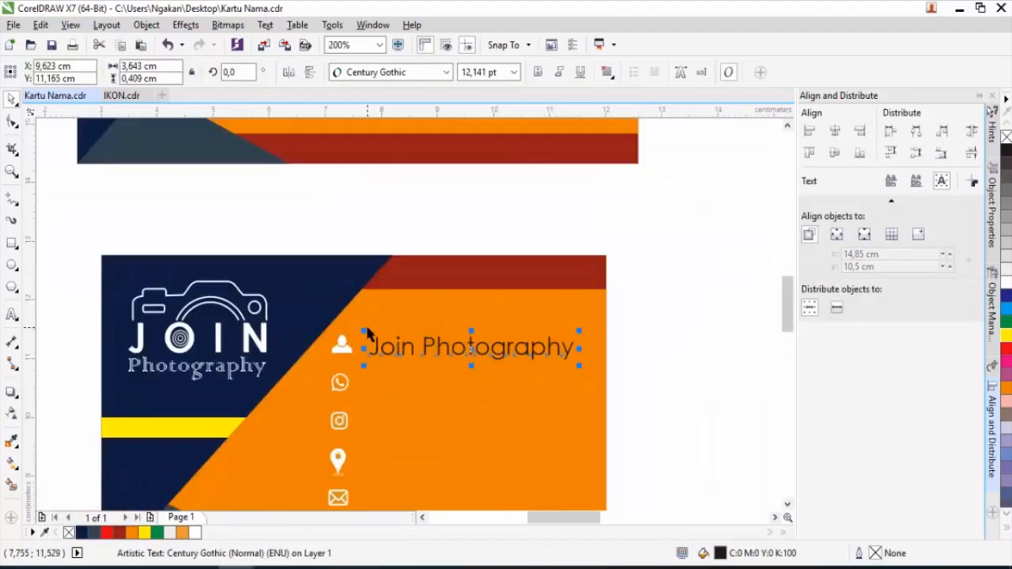
left_click(657, 288)
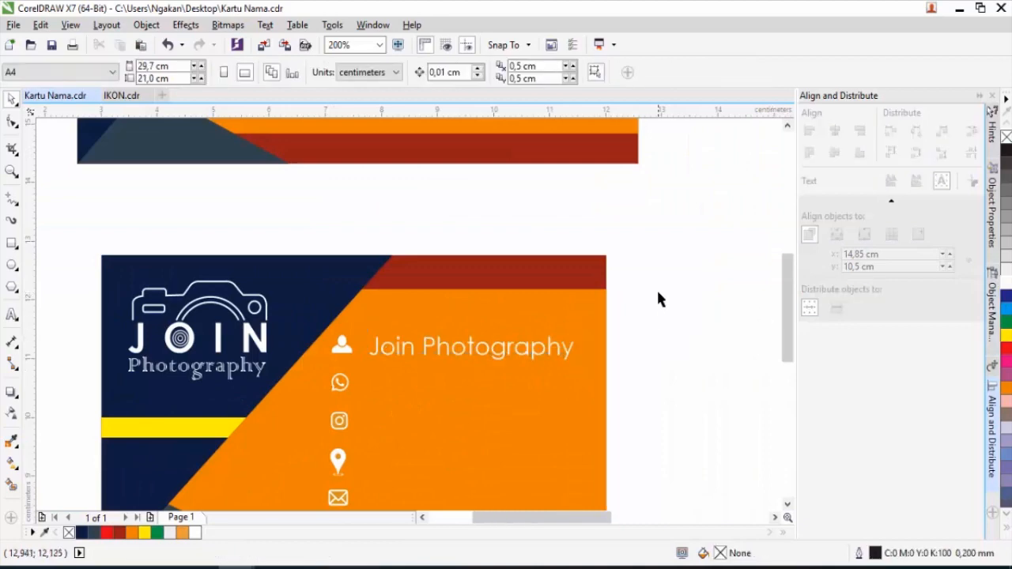
Copy the 'Join Photography' line down beside the WhatsApp icon.
scroll(656, 288, "down", 1)
scroll(544, 313, "down", 1)
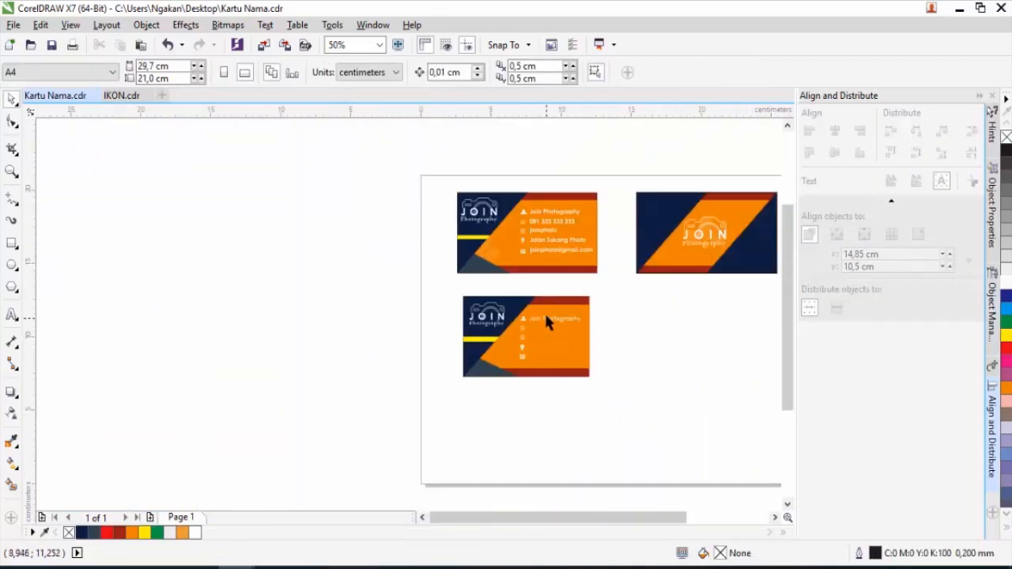
scroll(544, 311, "up", 1)
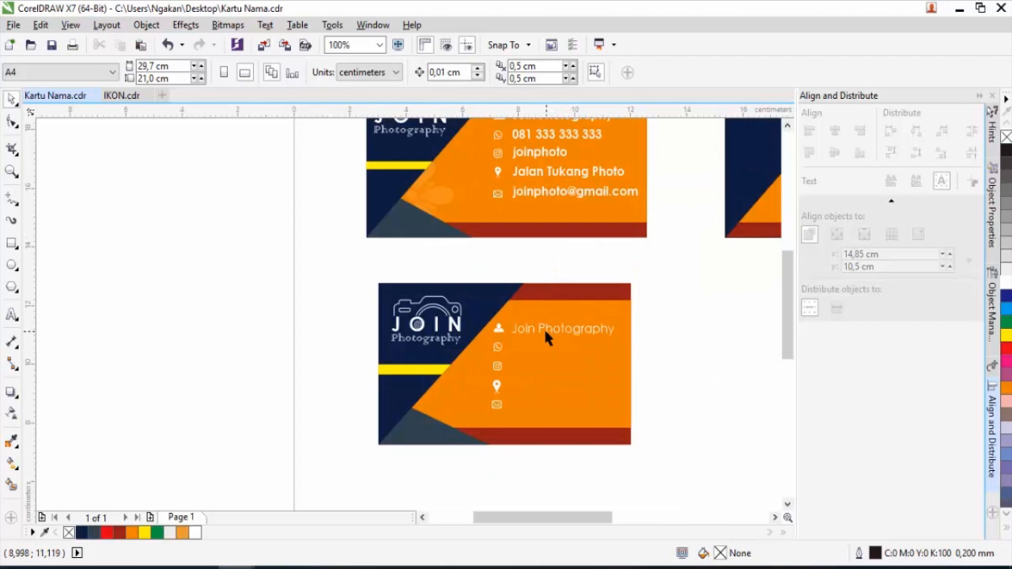
left_click(545, 332)
scroll(545, 330, "up", 2)
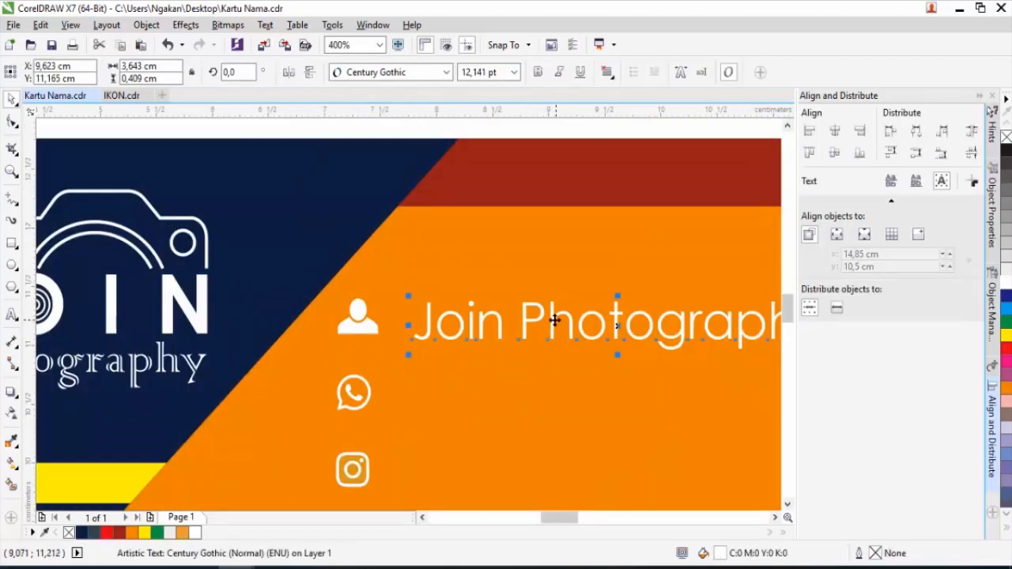
left_click_drag(556, 321, 545, 391)
Replace the copied line beside the WhatsApp icon with the phone number.
scroll(478, 387, "down", 1)
double_click(475, 386)
left_click_drag(470, 385, 679, 387)
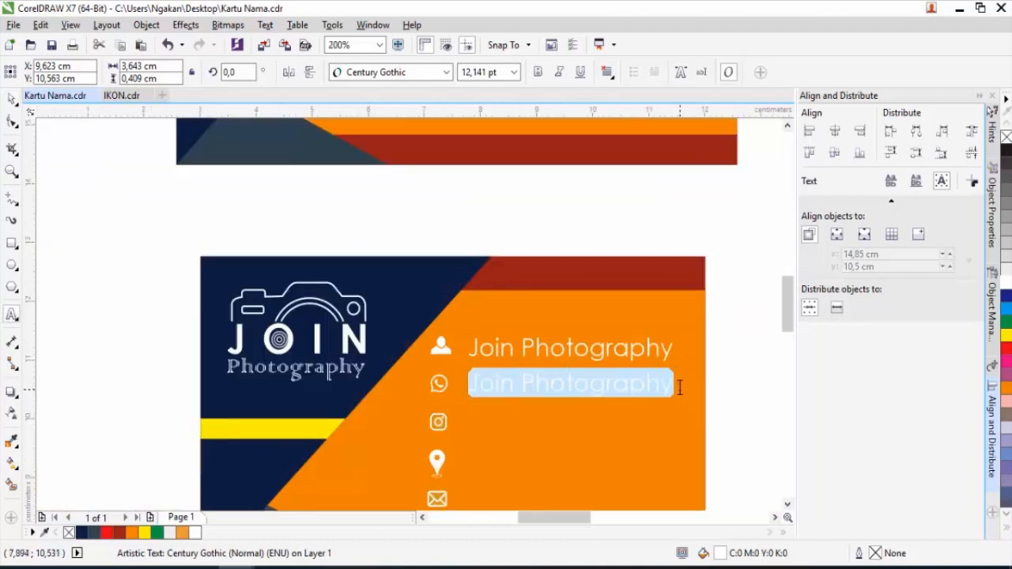
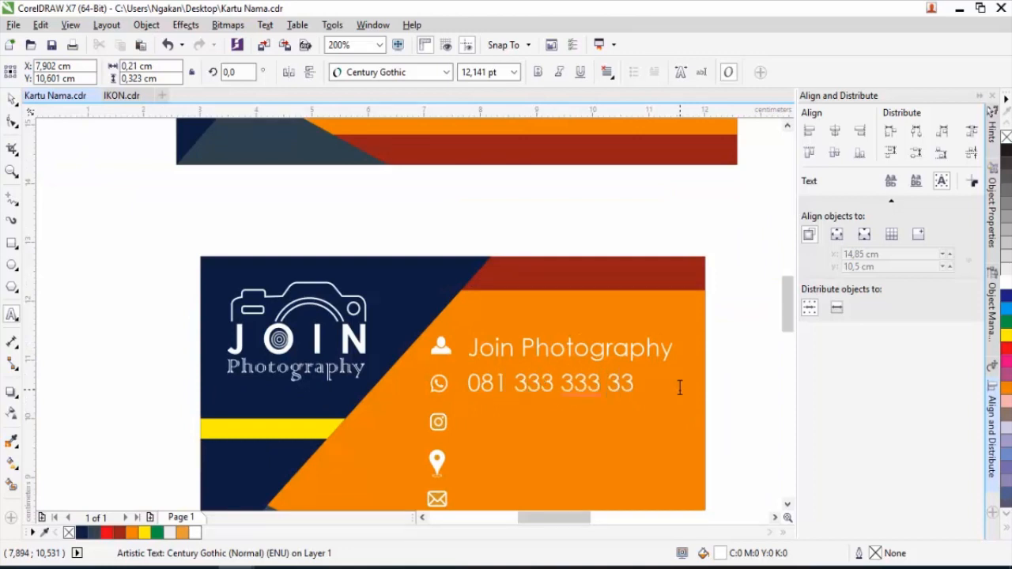
left_click(12, 100)
Copy the line to the Instagram row, retype it as the Instagram handle, and drag it toward the pin row.
left_click_drag(491, 386, 481, 427)
right_click(482, 427)
double_click(477, 427)
left_click_drag(514, 432, 577, 429)
key("ctrl+z")
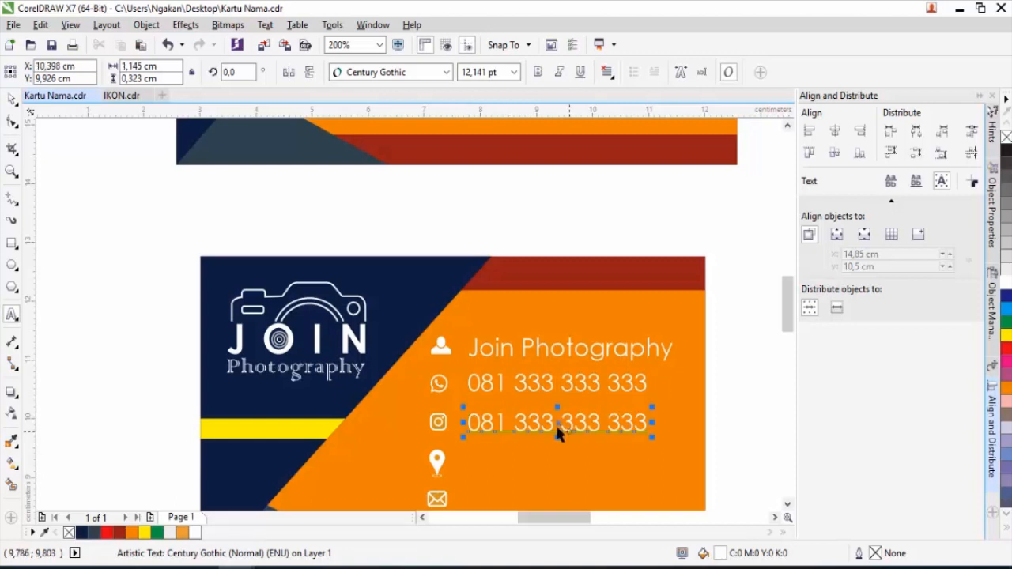
double_click(479, 423)
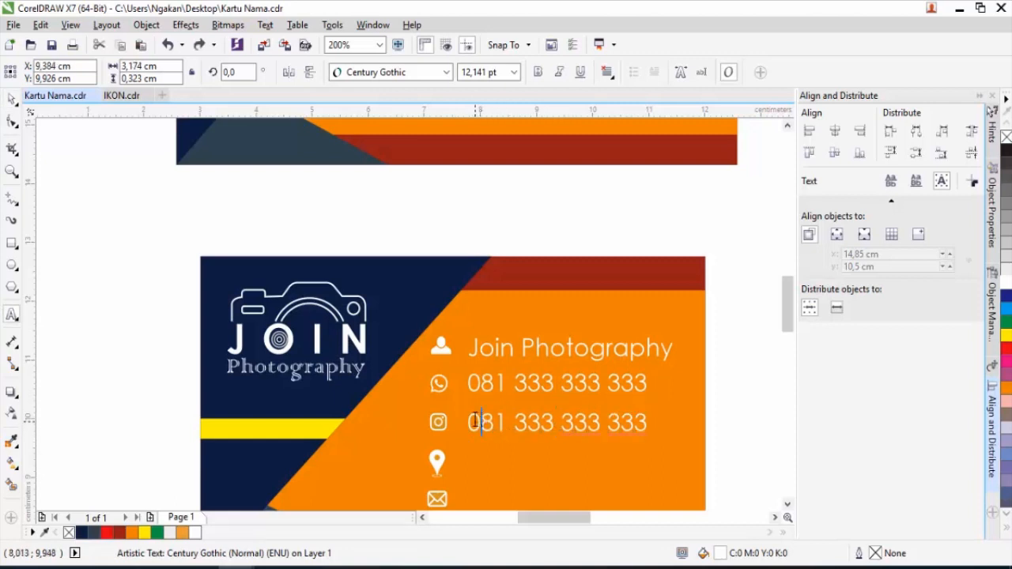
left_click_drag(466, 423, 642, 424)
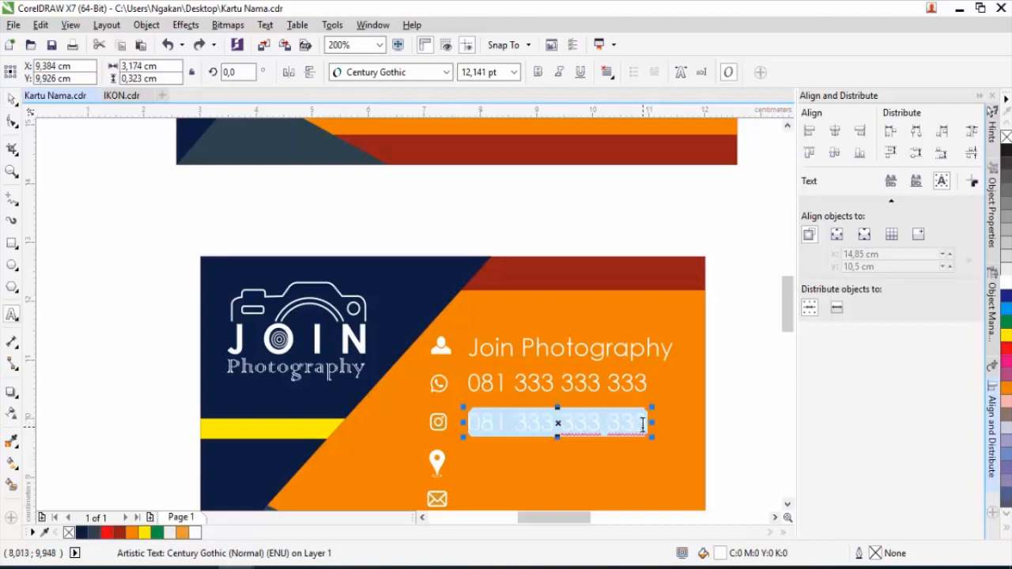
type("joinphoto")
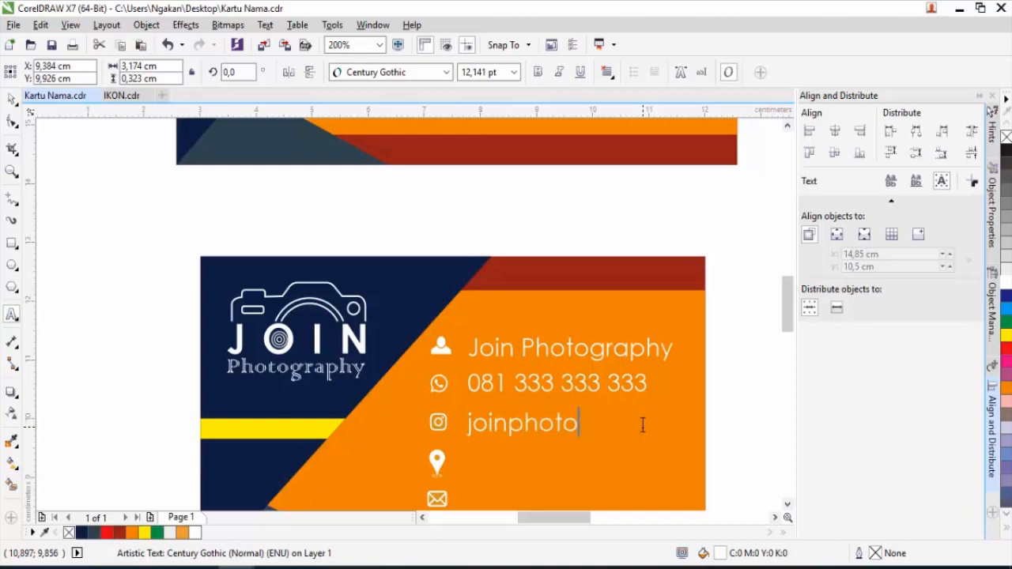
left_click(11, 100)
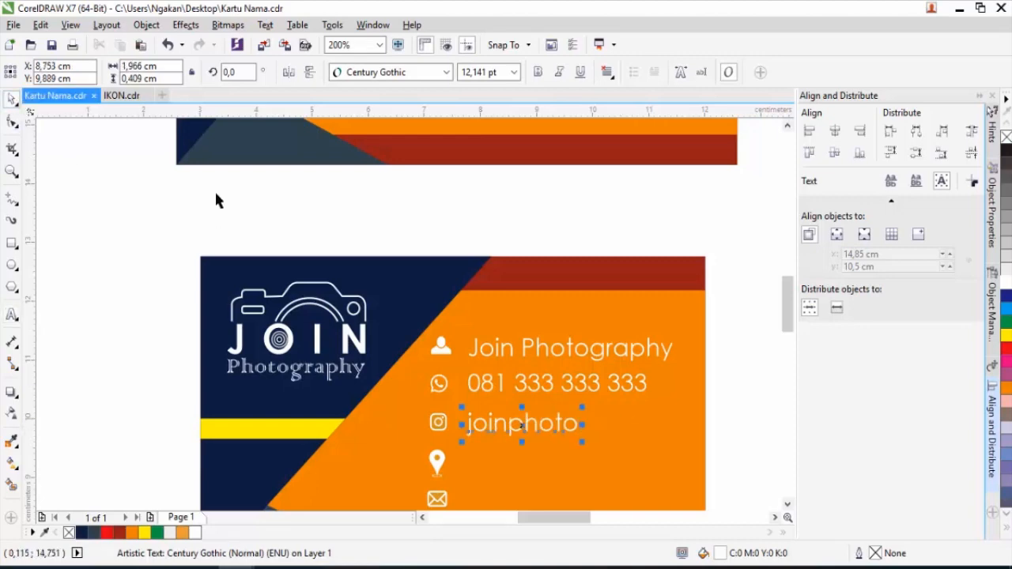
scroll(600, 356, "down", 1)
scroll(567, 401, "up", 2)
left_click_drag(520, 362, 518, 426)
Drop a copy beside the location pin and retype it as the street address.
right_click(518, 427)
scroll(434, 437, "down", 2)
scroll(446, 433, "up", 1)
double_click(432, 421)
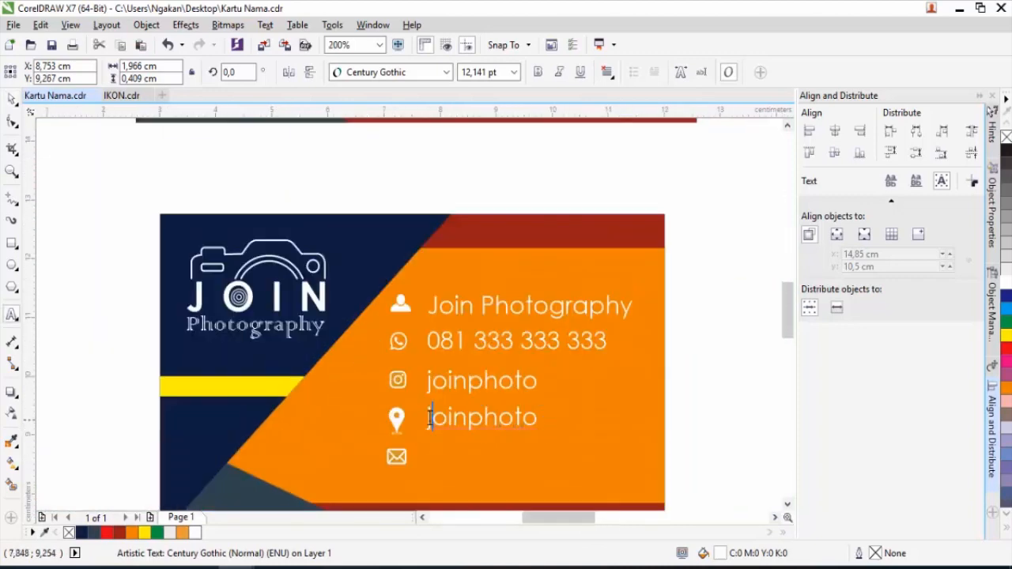
left_click_drag(432, 421, 544, 421)
type("Jala")
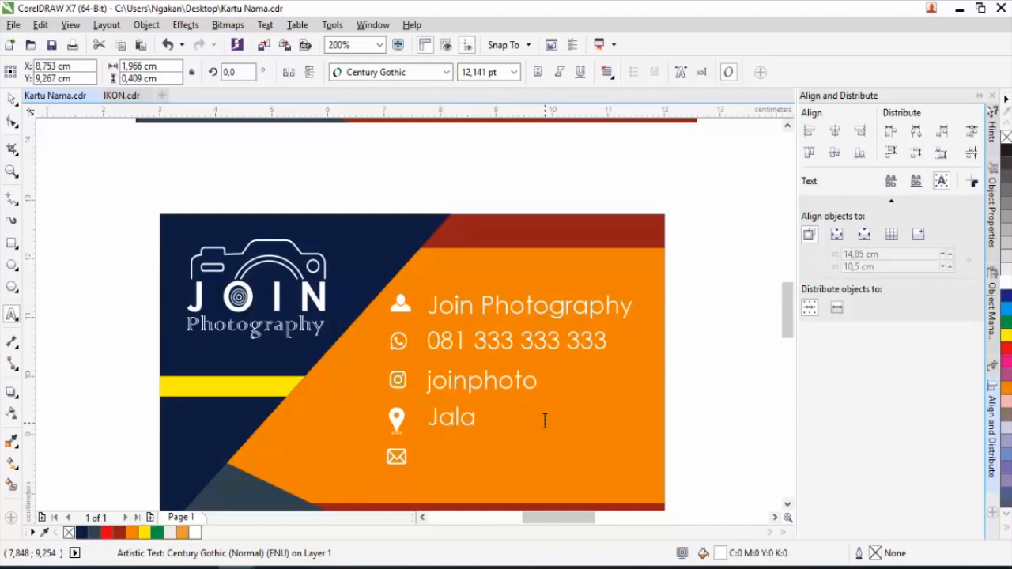
type("n Y")
key("BackSpace")
type("Tukang Foto")
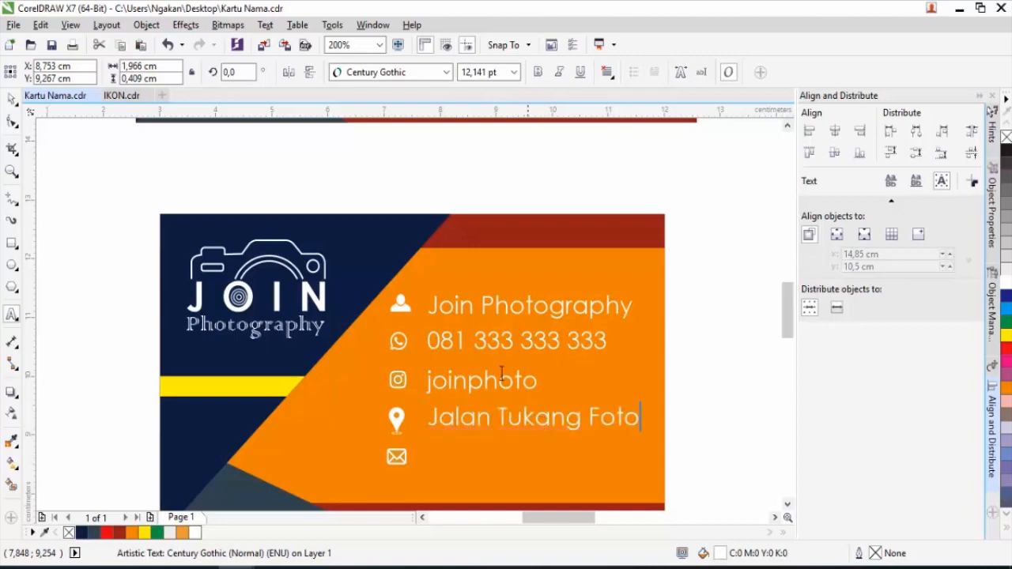
key("ctrl+space")
Copy the line beside the envelope icon, replace it with the e-mail address, then select all contact items.
left_click_drag(457, 421, 448, 459)
right_click(447, 459)
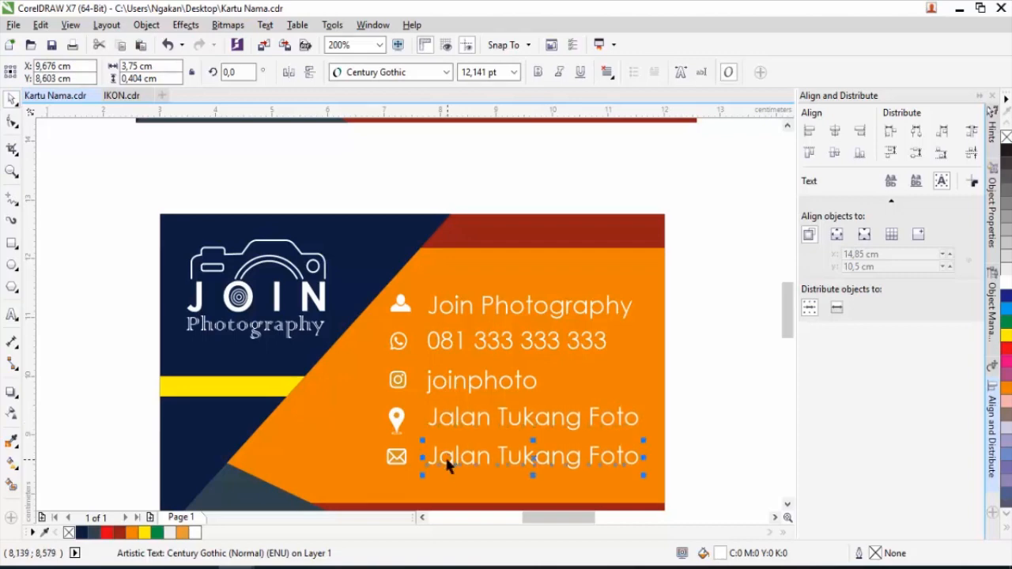
double_click(439, 460)
double_click(435, 458)
left_click_drag(432, 459, 651, 468)
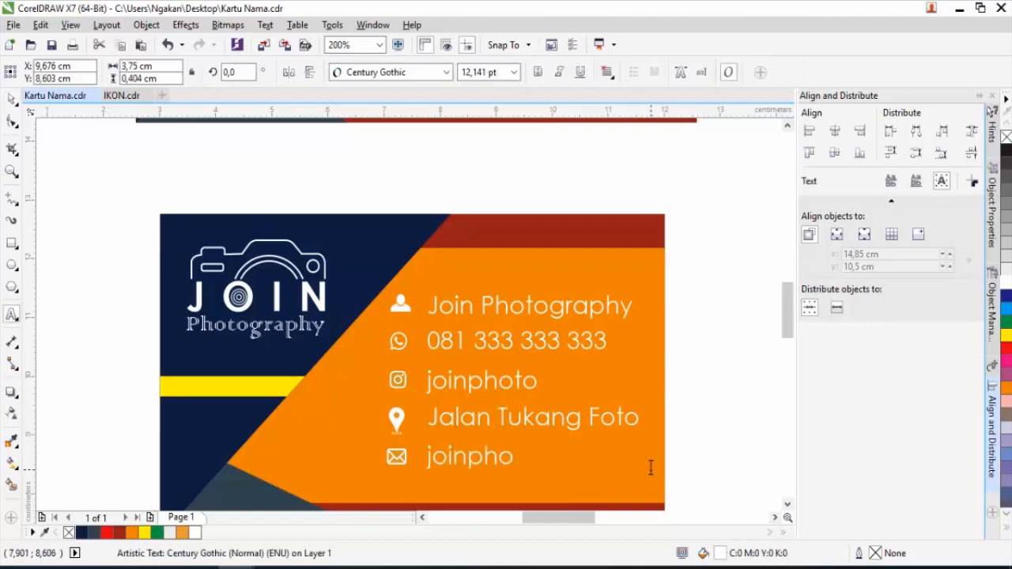
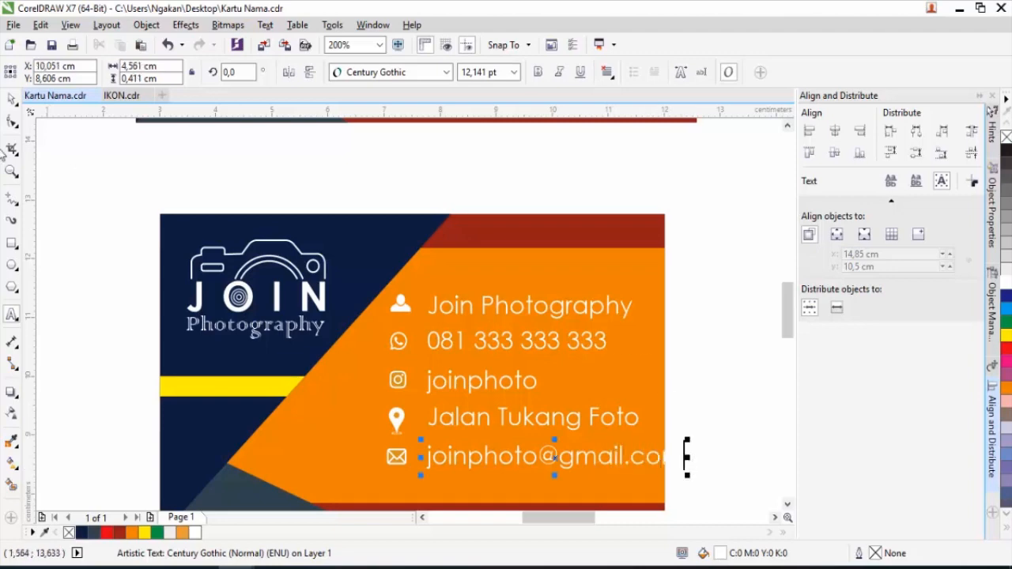
left_click(11, 101)
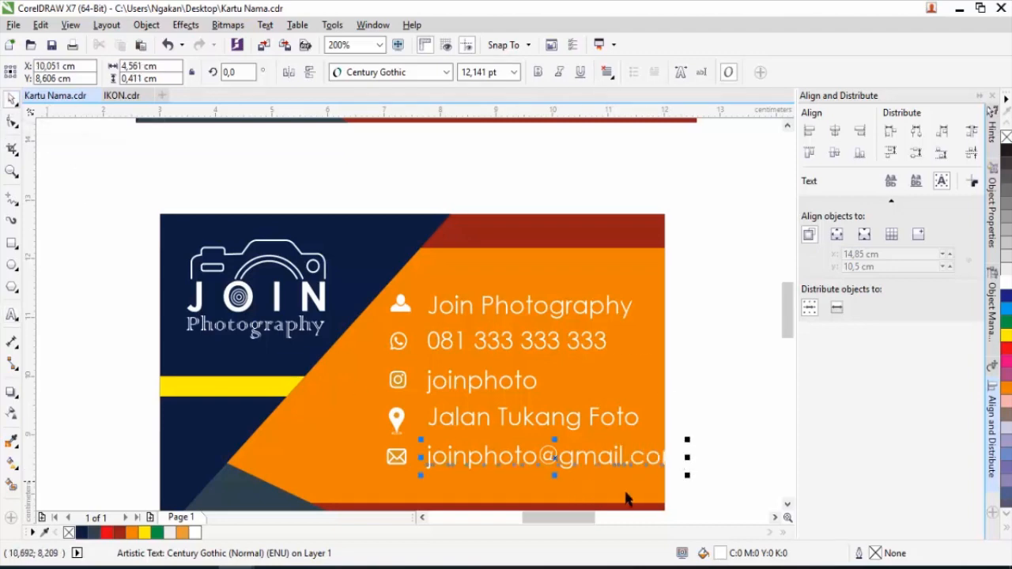
left_click_drag(707, 512, 342, 262)
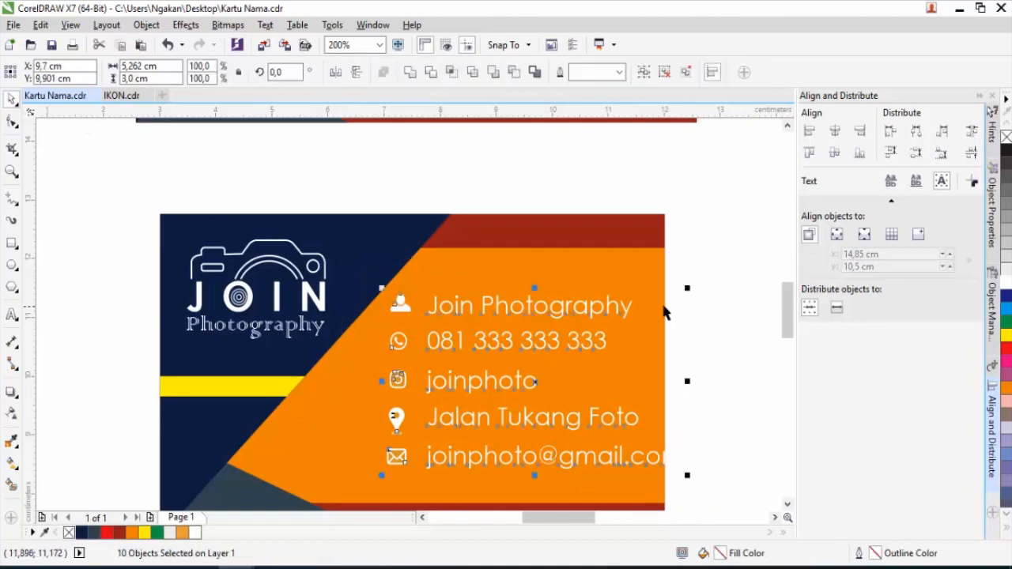
Shrink the contact block slightly and shift it left on the card.
scroll(658, 305, "up", 1)
left_click_drag(708, 279, 678, 295)
scroll(619, 302, "down", 2)
scroll(480, 298, "up", 2)
left_click_drag(481, 299, 448, 298)
scroll(448, 298, "down", 2)
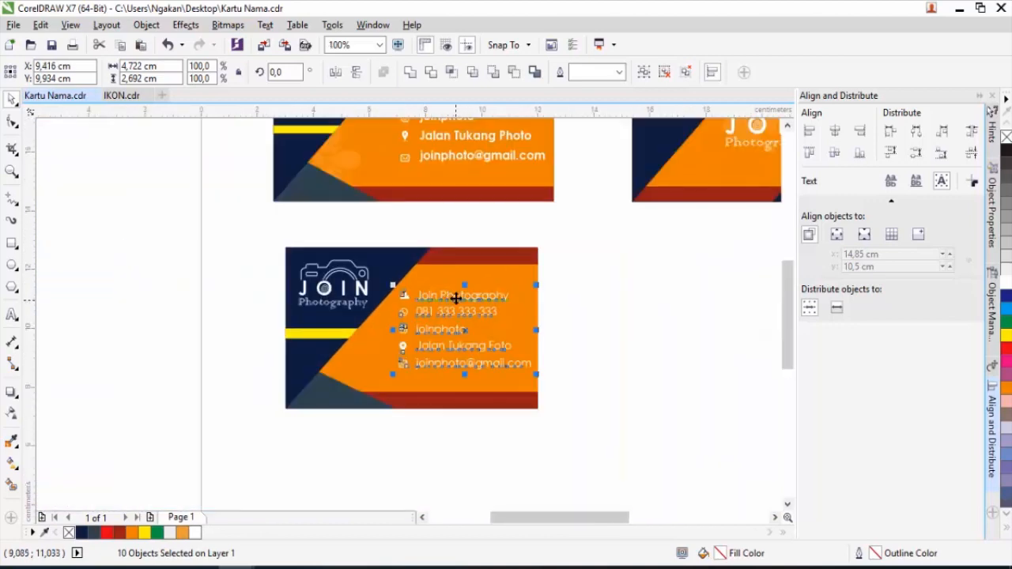
scroll(455, 298, "up", 1)
left_click(656, 339)
Left-align the five contact text lines and even out their spacing.
left_click_drag(343, 329, 367, 250)
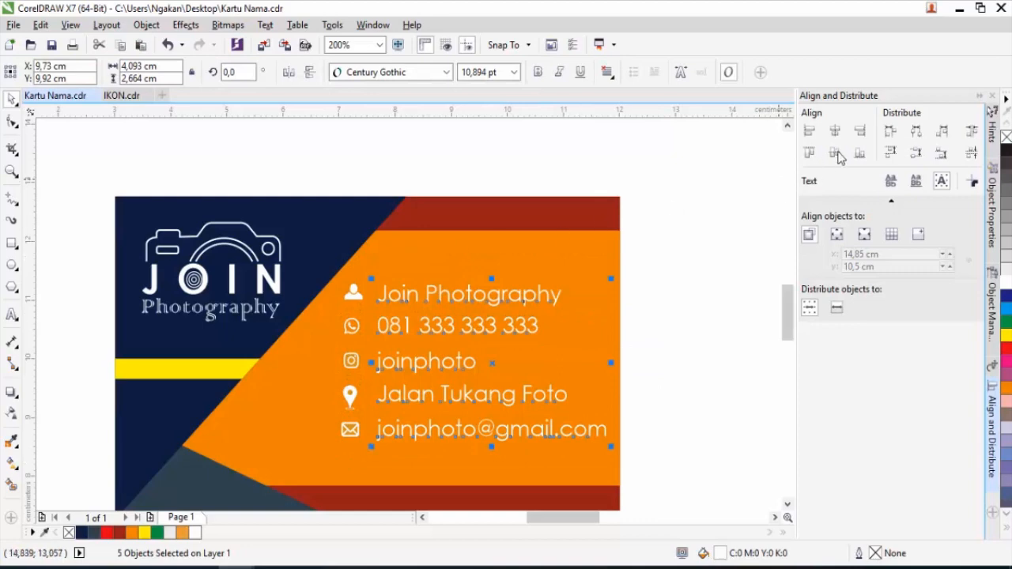
left_click(891, 132)
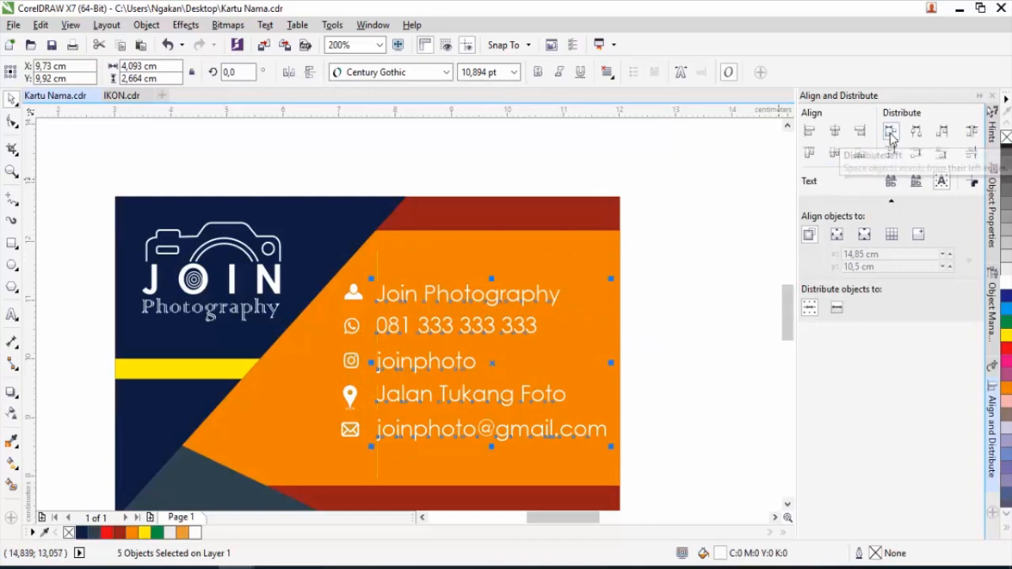
left_click(723, 262)
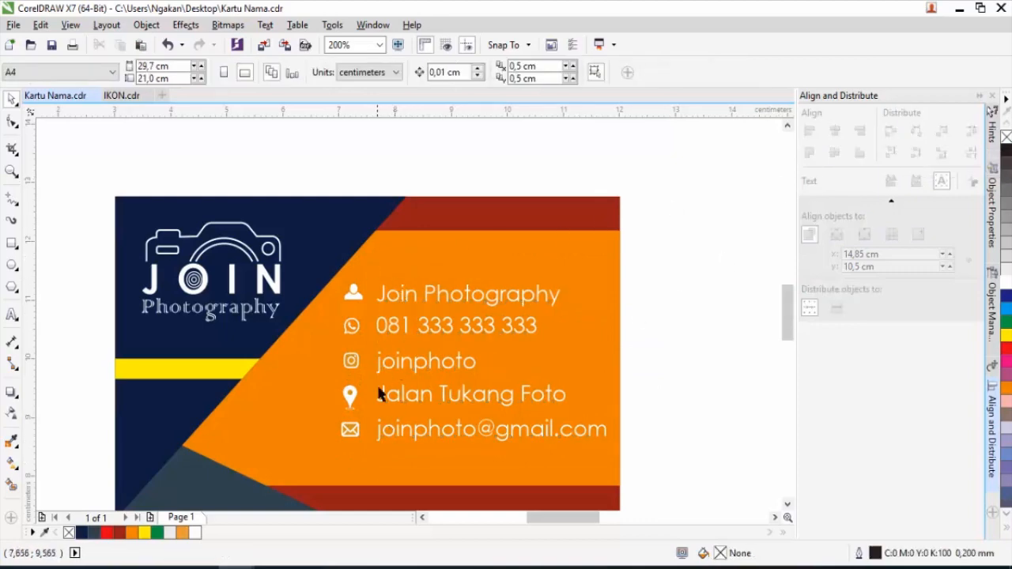
Group the five contact icons and text lines into one 10-object group.
left_click_drag(661, 464, 271, 265)
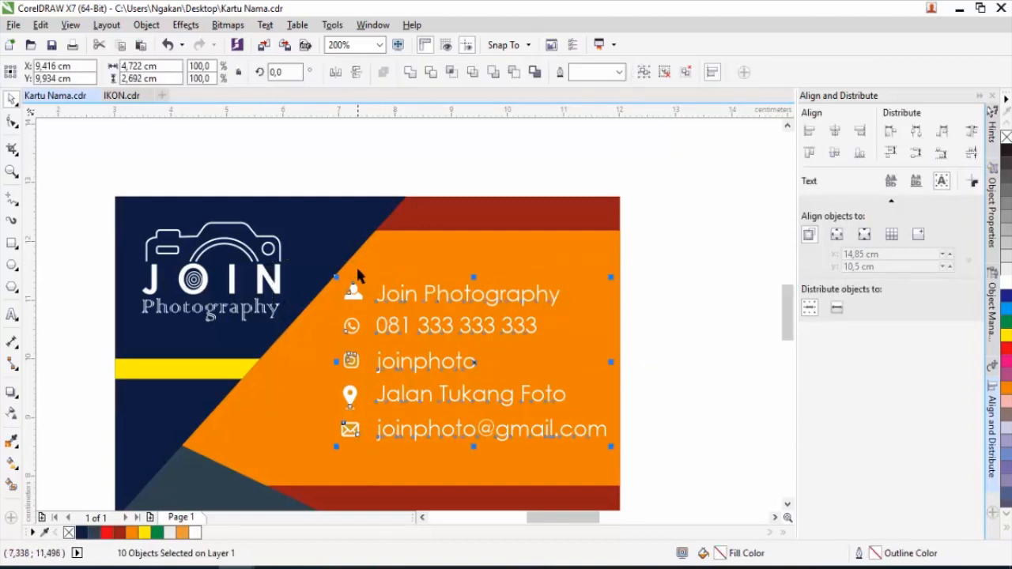
right_click(419, 366)
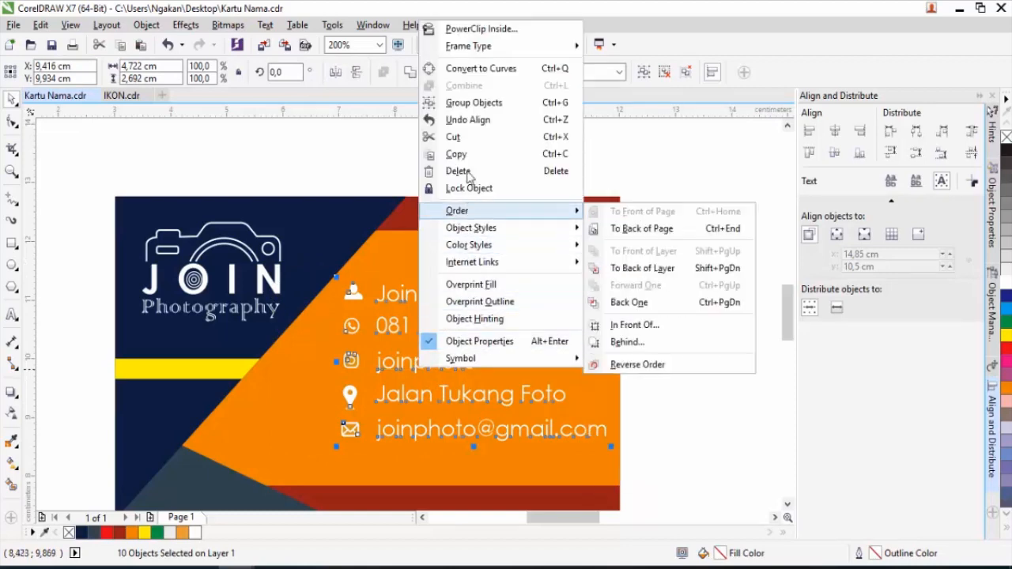
left_click(471, 108)
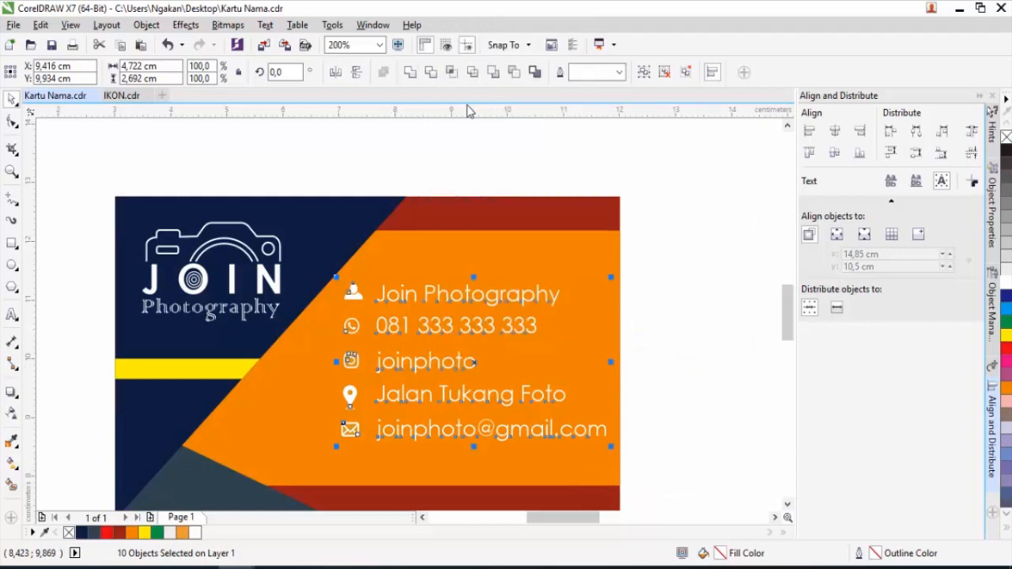
left_click(671, 347)
scroll(422, 320, "down", 1)
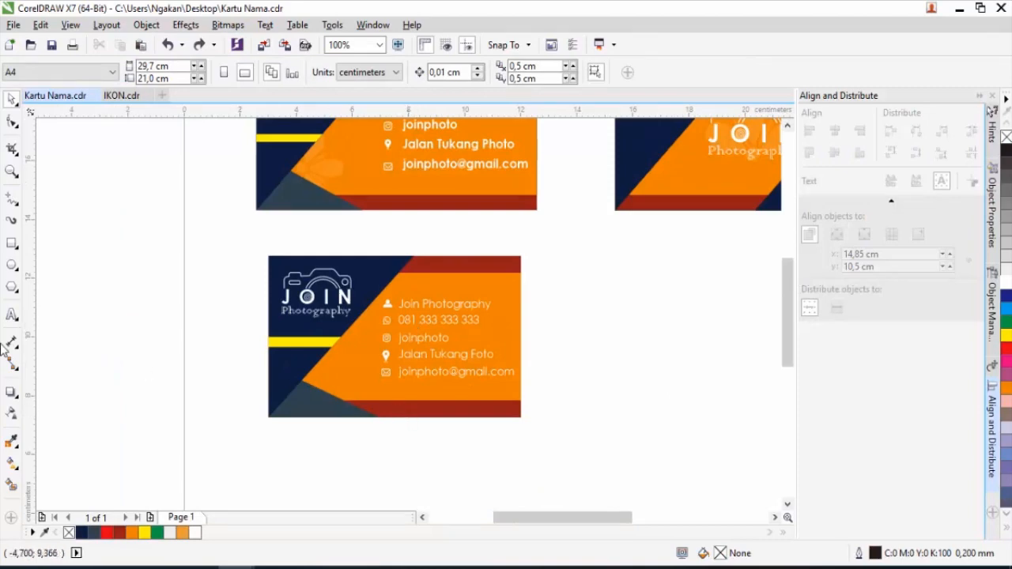
left_click(12, 315)
scroll(424, 369, "up", 1)
left_click(379, 409)
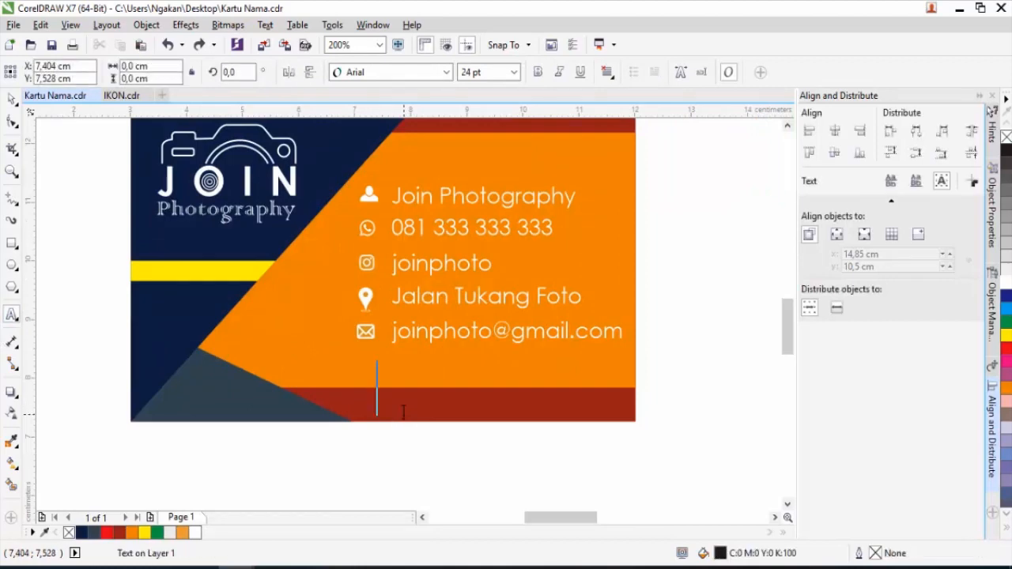
type("www.join")
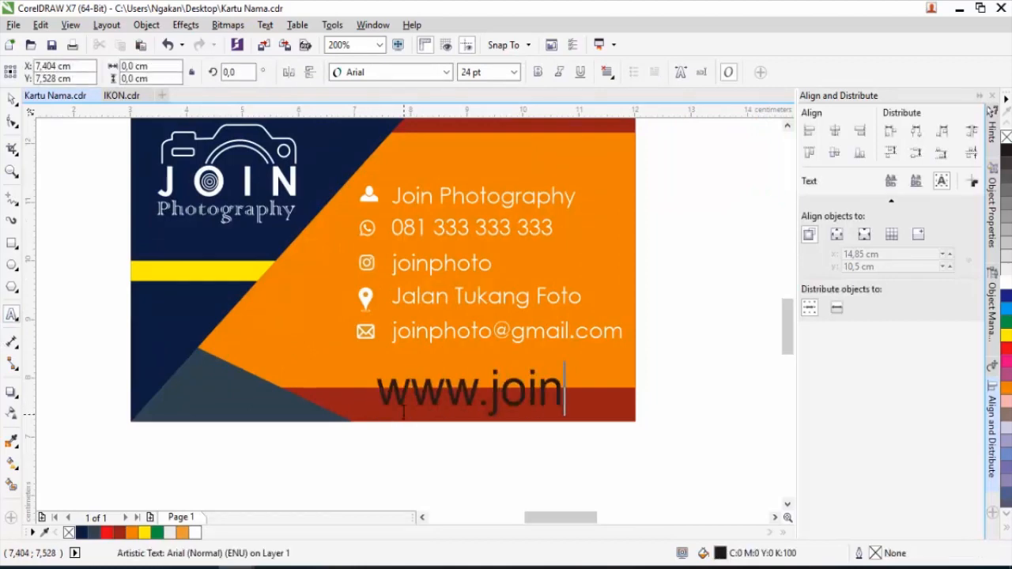
type("photo")
type("graphy.com")
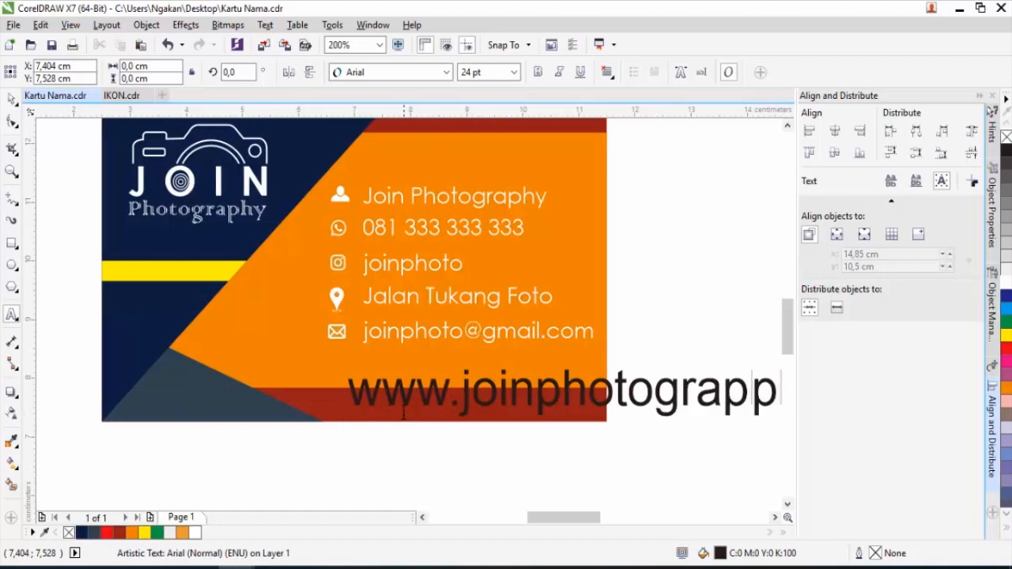
scroll(404, 411, "down", 2)
key("ctrl+space")
Set the web address to Century Gothic, shrink it and fit it along the strip.
scroll(374, 400, "up", 2)
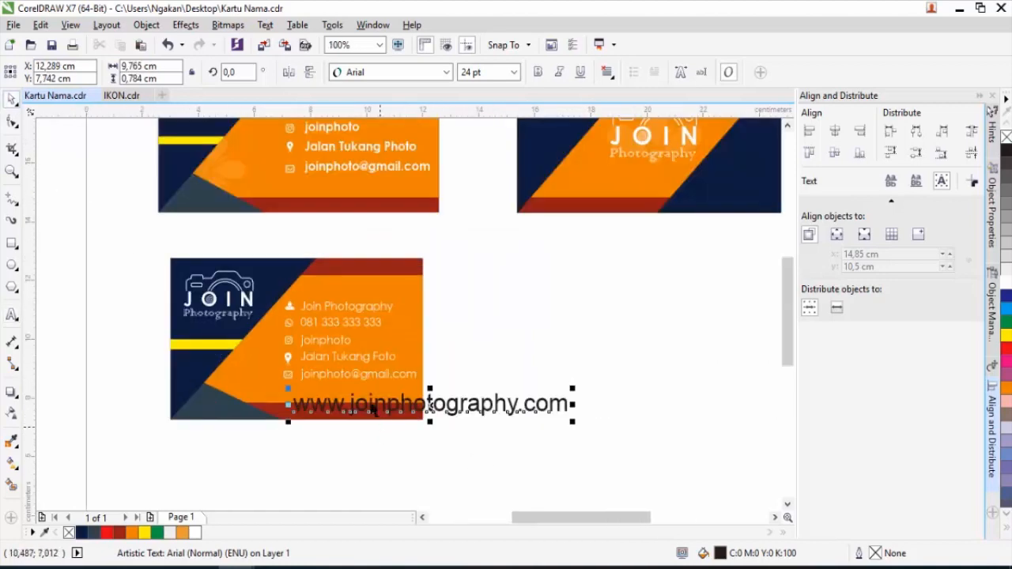
left_click(447, 72)
left_click(427, 106)
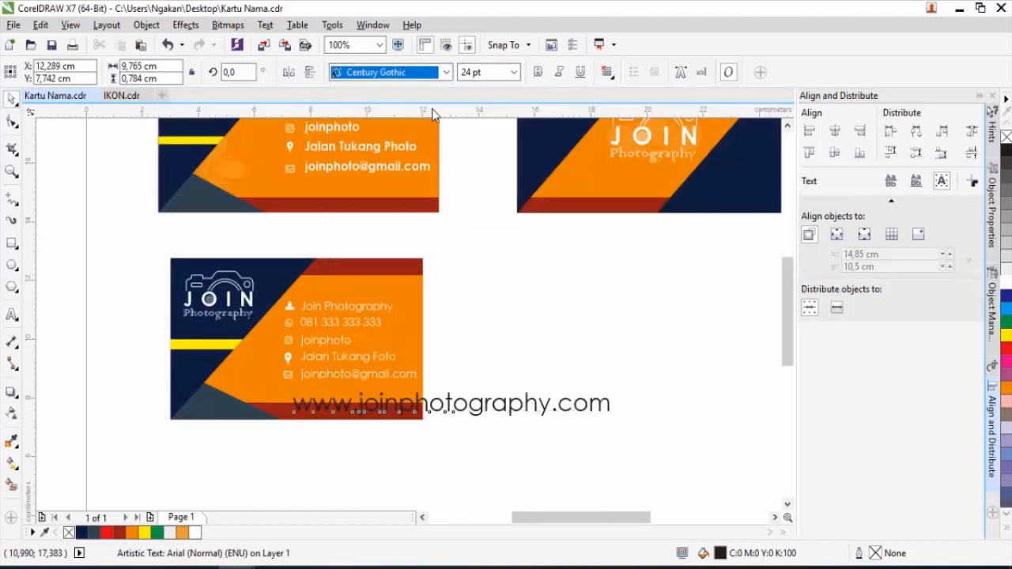
left_click_drag(601, 399, 564, 397)
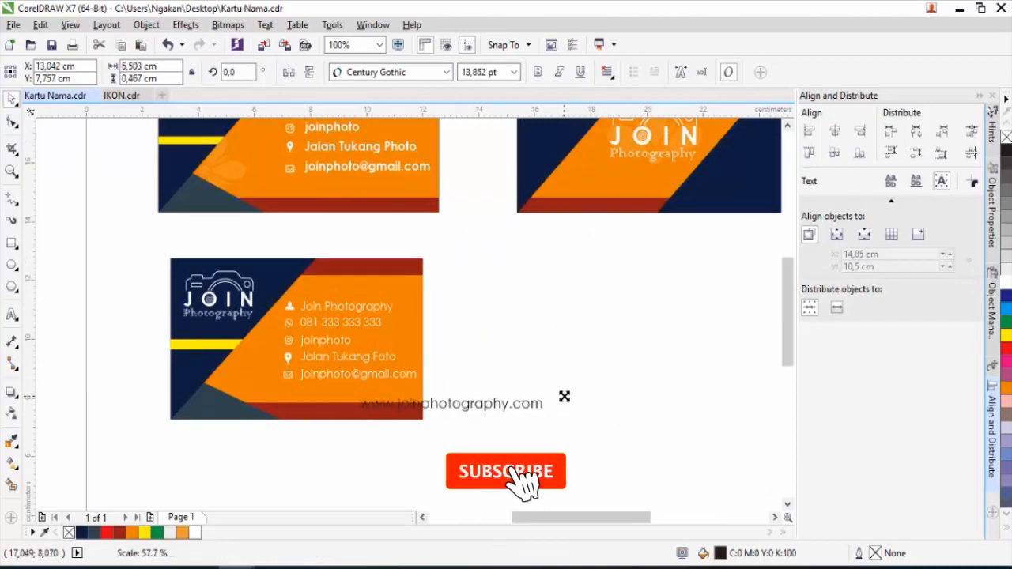
scroll(565, 398, "up", 2)
left_click_drag(443, 406, 258, 417)
scroll(257, 416, "down", 1)
scroll(194, 414, "up", 1)
left_click_drag(510, 401, 485, 407)
scroll(276, 421, "up", 1)
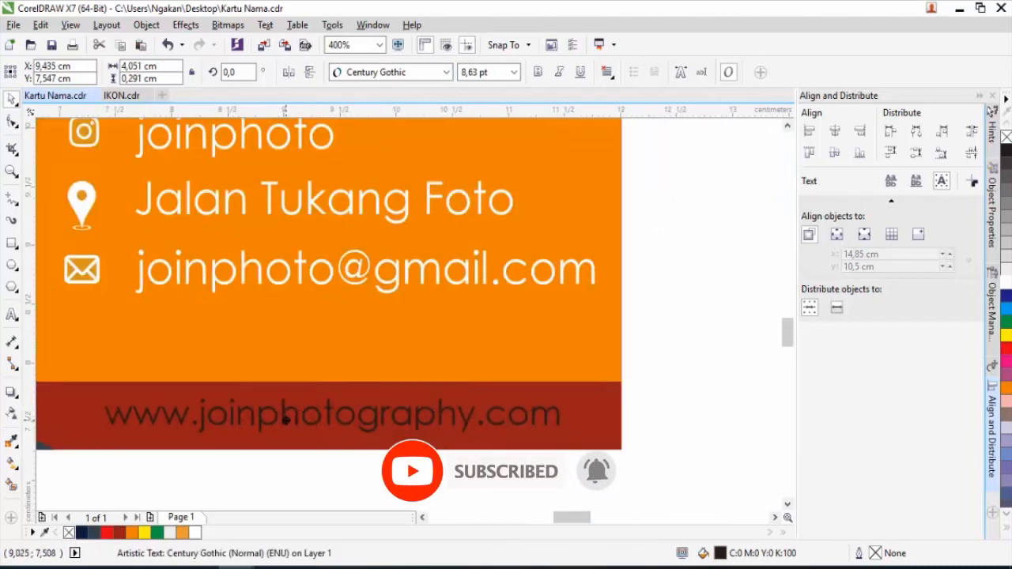
left_click(679, 335)
scroll(520, 324, "down", 2)
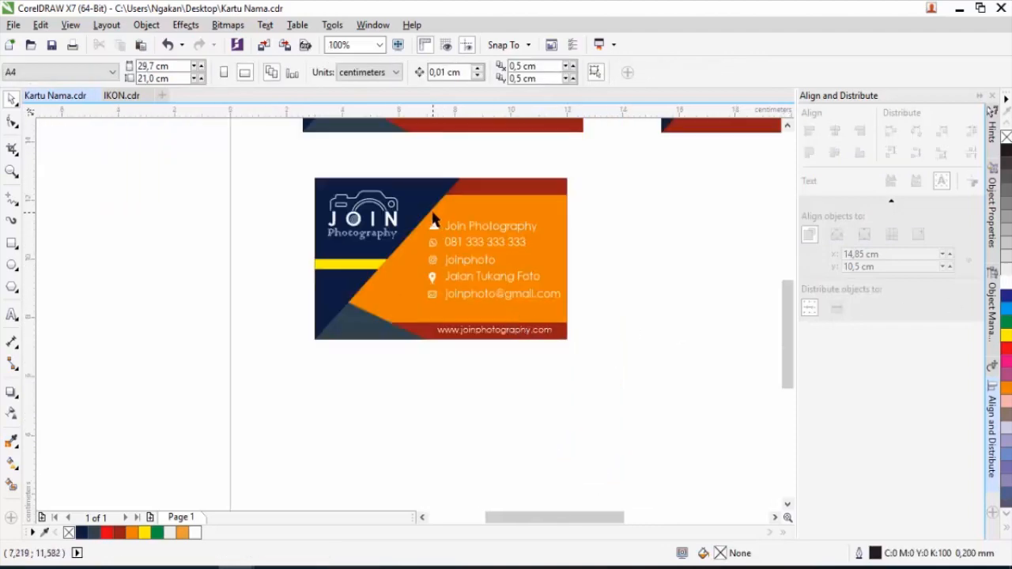
scroll(432, 223, "down", 1)
scroll(393, 153, "up", 2)
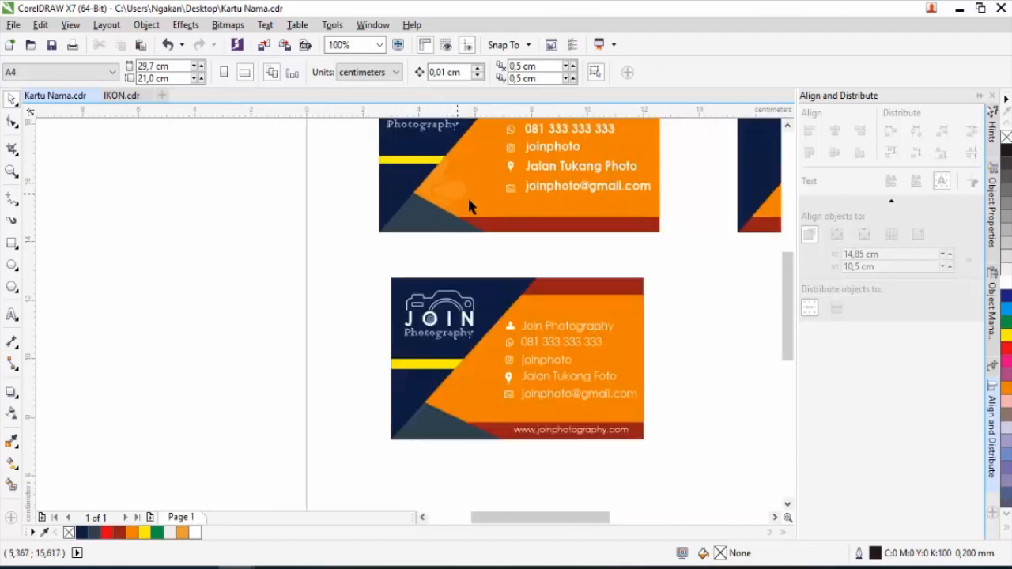
Draw a trapezoid basic shape on the blank canvas left of the cards.
left_click(14, 289)
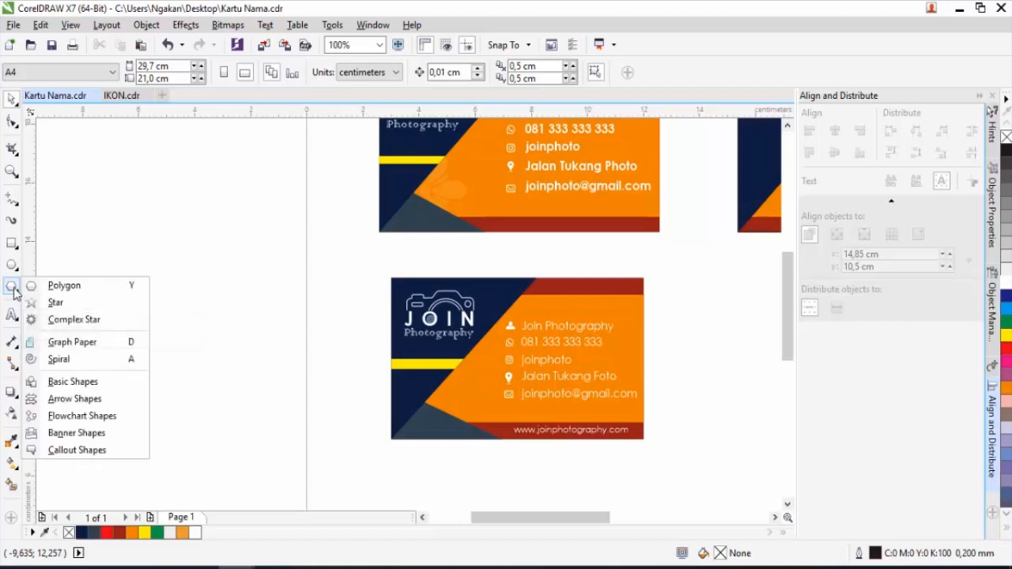
left_click(73, 382)
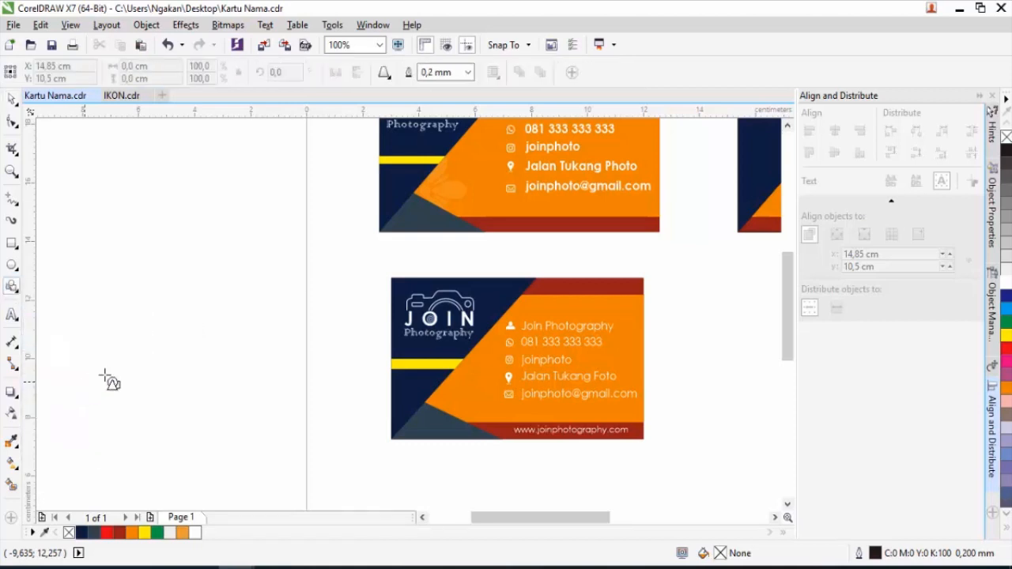
left_click(384, 74)
left_click(409, 101)
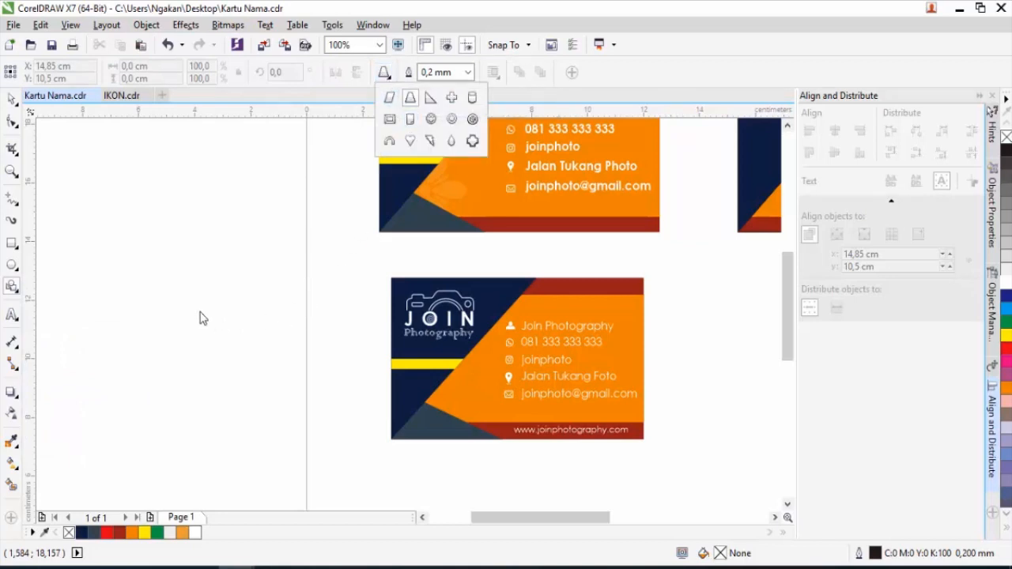
left_click_drag(160, 282, 269, 419)
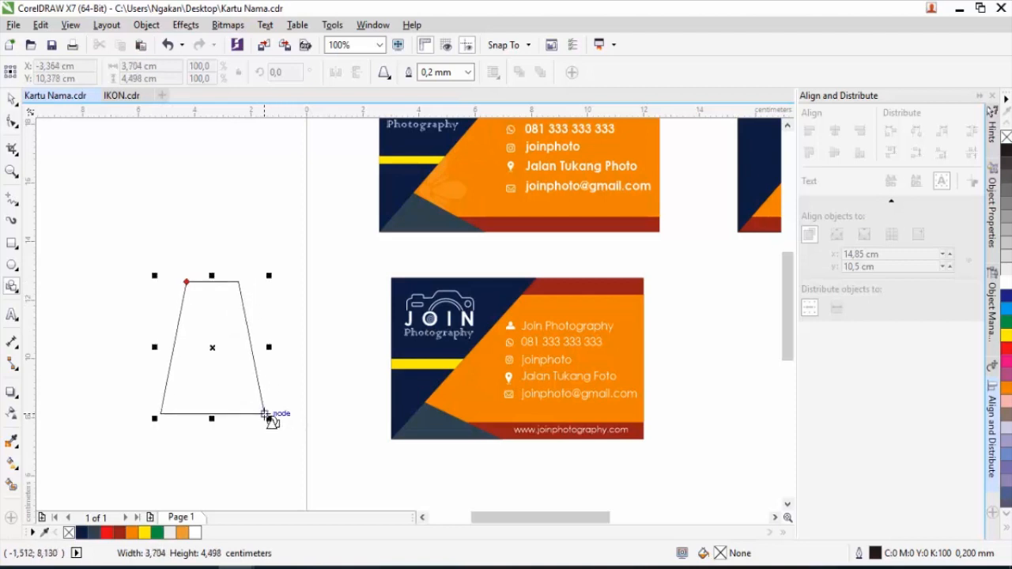
Convert the trapezoid to curves, add a bottom point node, and make all four segments curves.
left_click(12, 121)
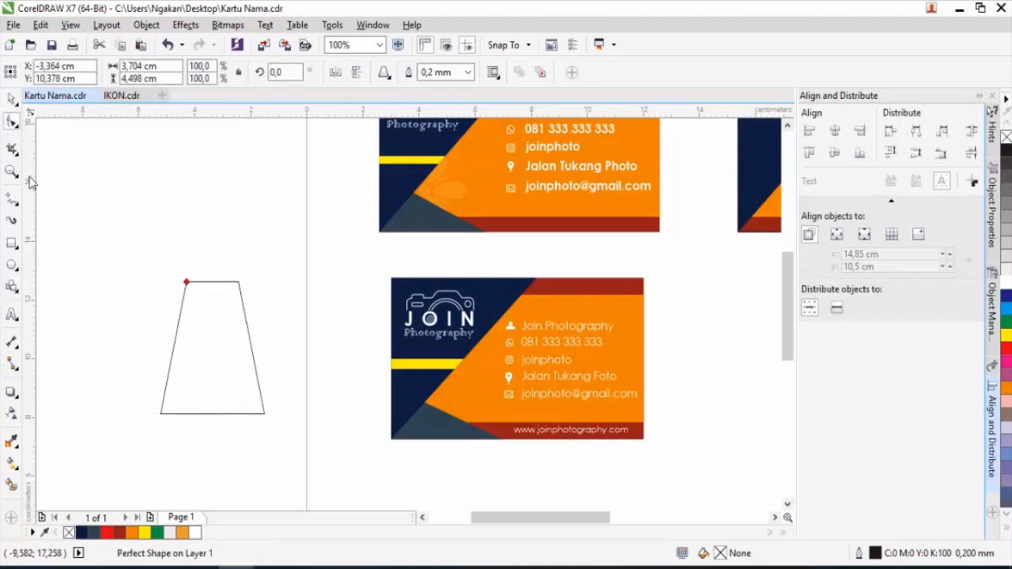
right_click(215, 282)
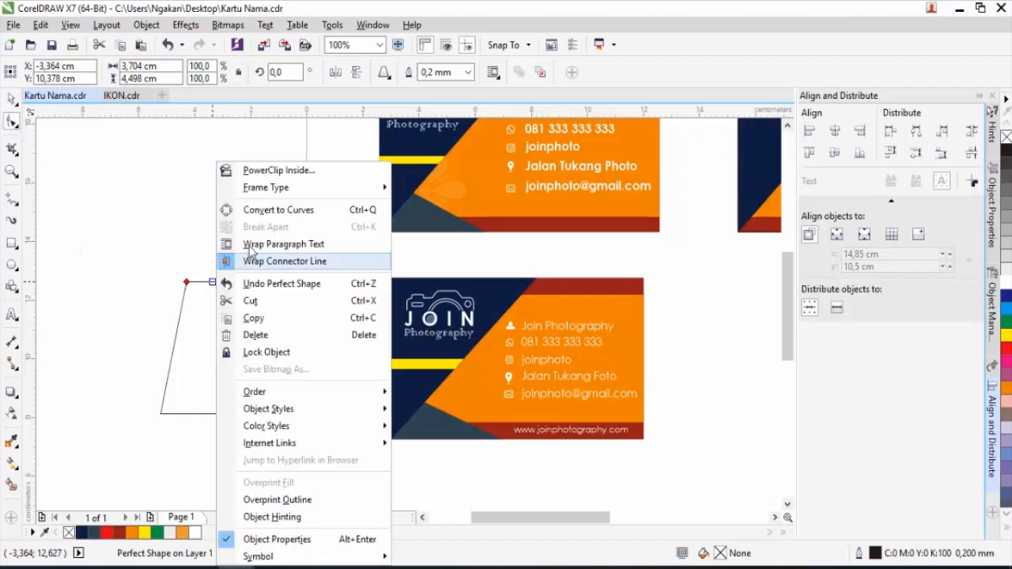
left_click(266, 209)
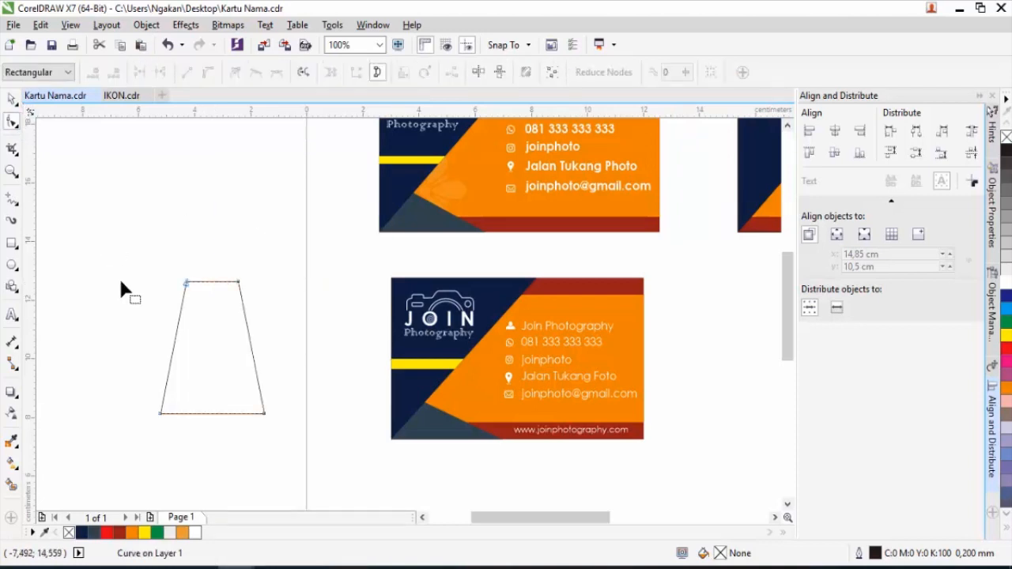
double_click(209, 413)
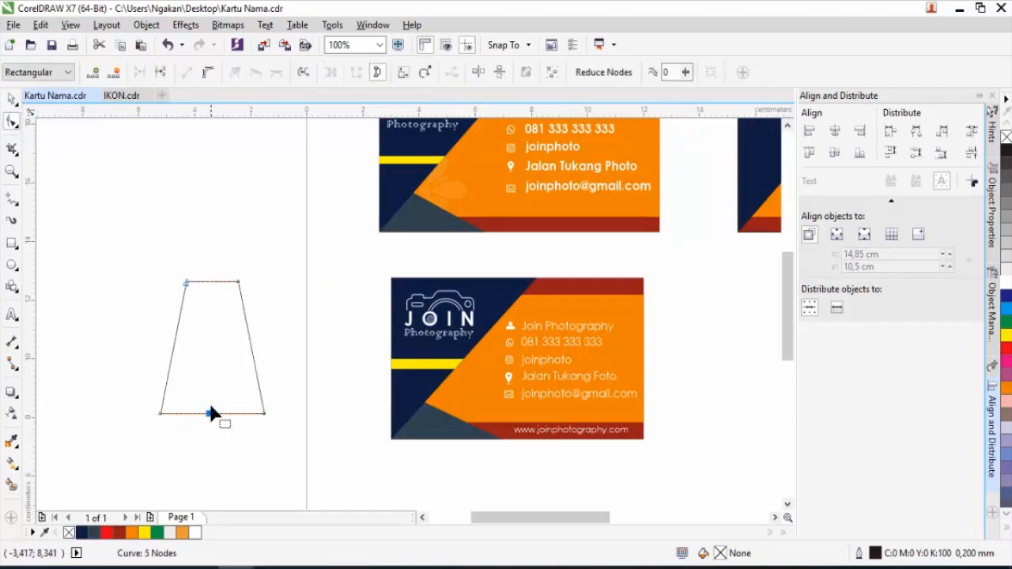
left_click_drag(208, 413, 205, 461)
right_click(238, 438)
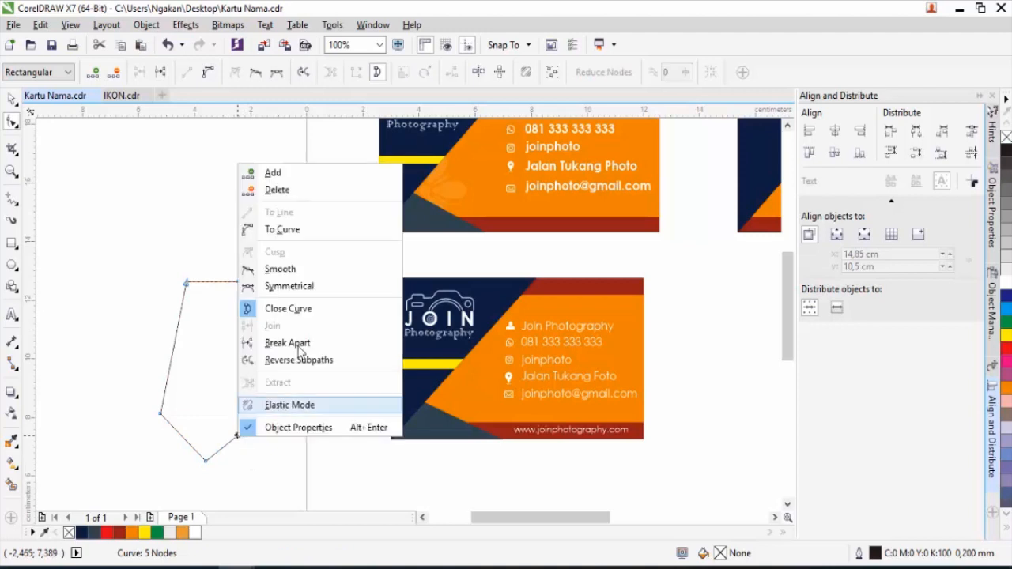
left_click(297, 238)
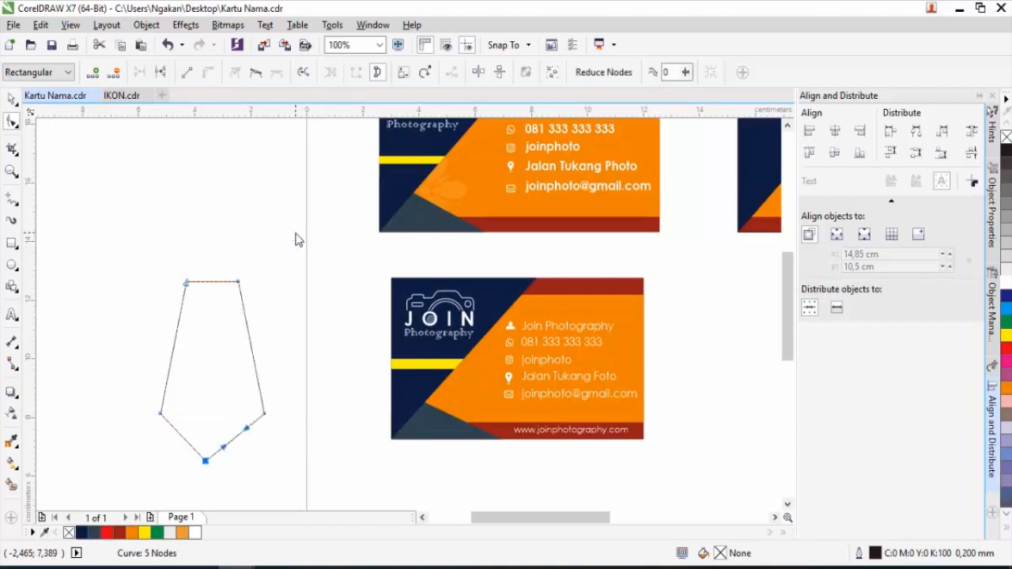
right_click(176, 434)
left_click(236, 226)
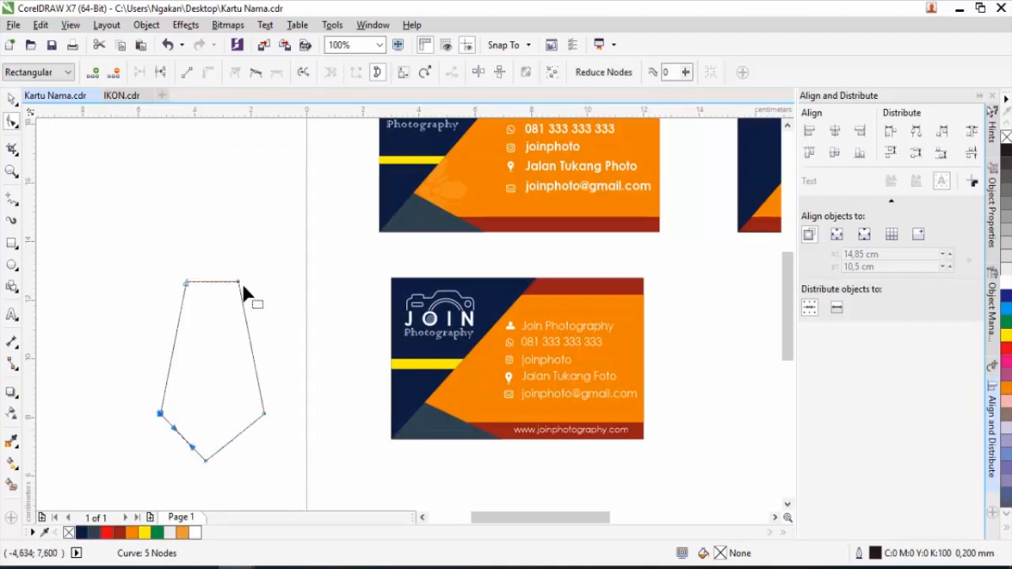
right_click(247, 337)
left_click(292, 139)
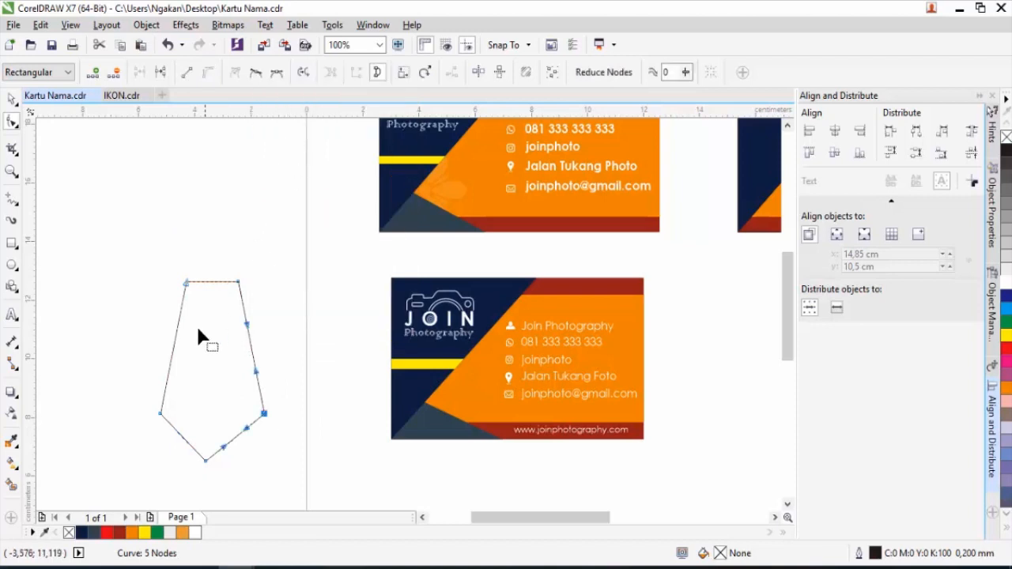
right_click(175, 349)
left_click(210, 138)
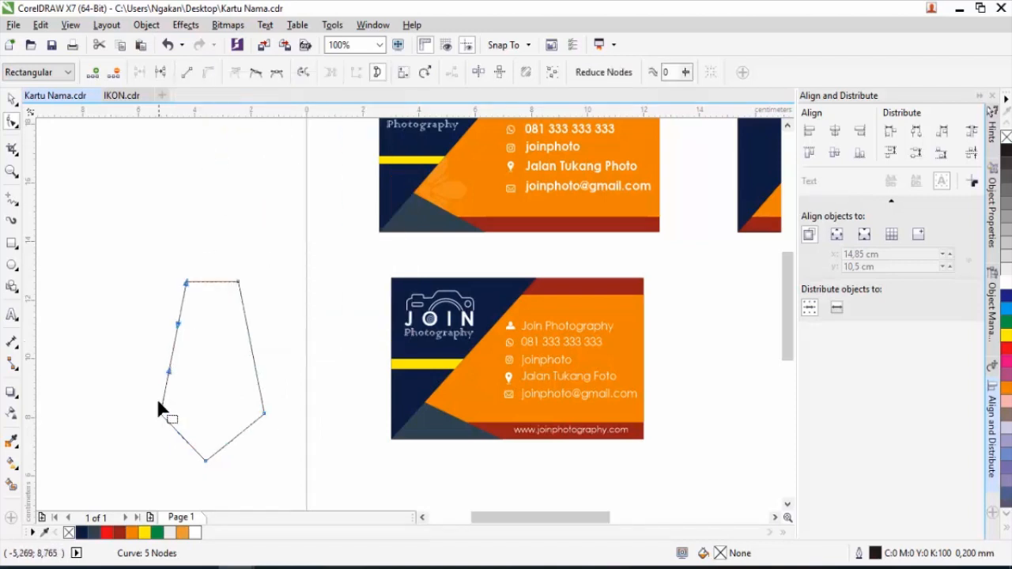
Bulge the bottom segments, remove the side nodes to form a teardrop, then flip and move it.
left_click_drag(181, 440, 175, 453)
left_click_drag(231, 439, 237, 451)
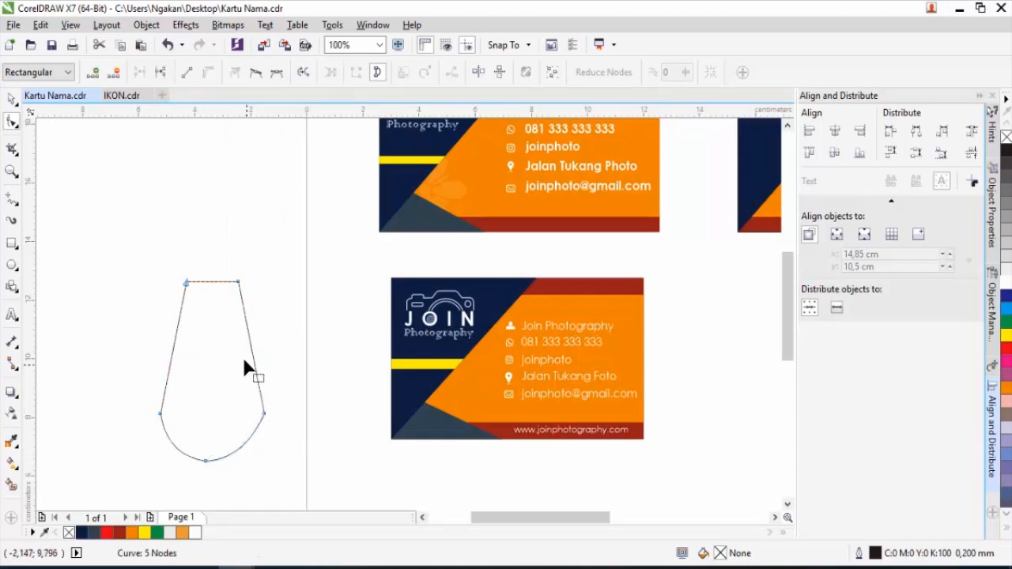
double_click(264, 415)
double_click(159, 412)
left_click_drag(237, 286, 212, 281)
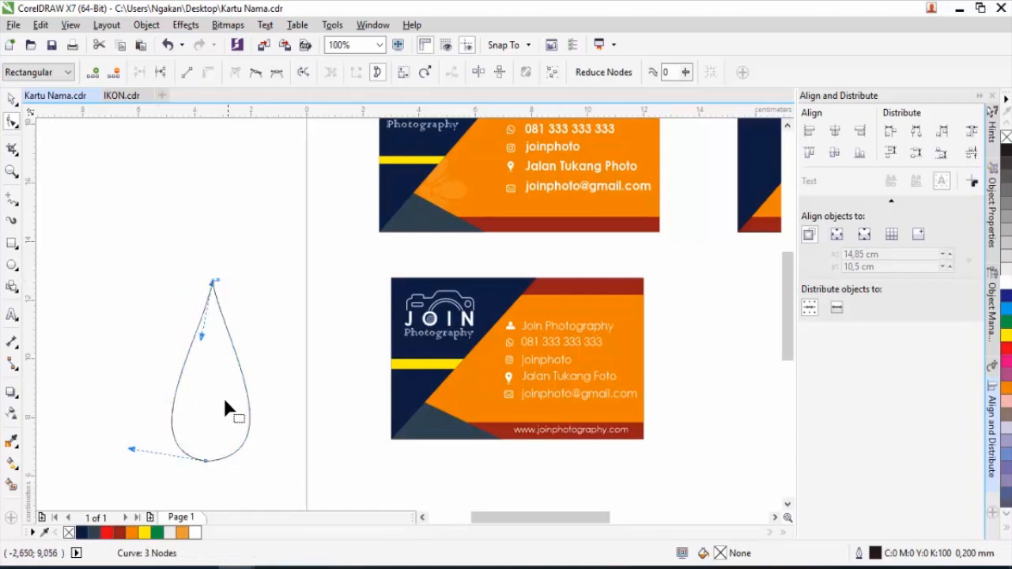
left_click(11, 97)
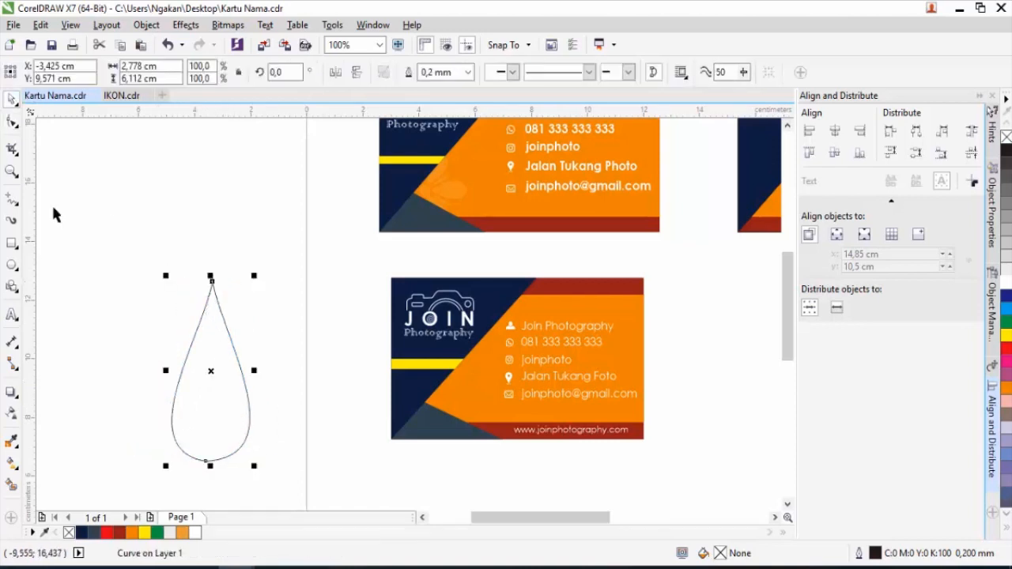
left_click(356, 72)
left_click_drag(219, 331, 259, 278)
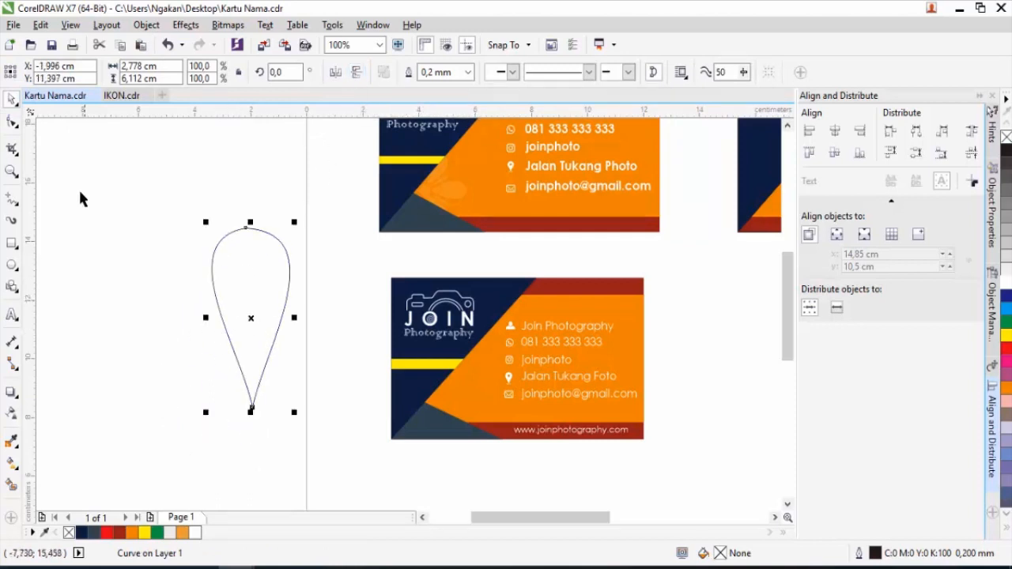
Widen the petal's rounded top and sides and delete the duplicate bottom node.
left_click(13, 123)
left_click_drag(245, 233, 257, 229)
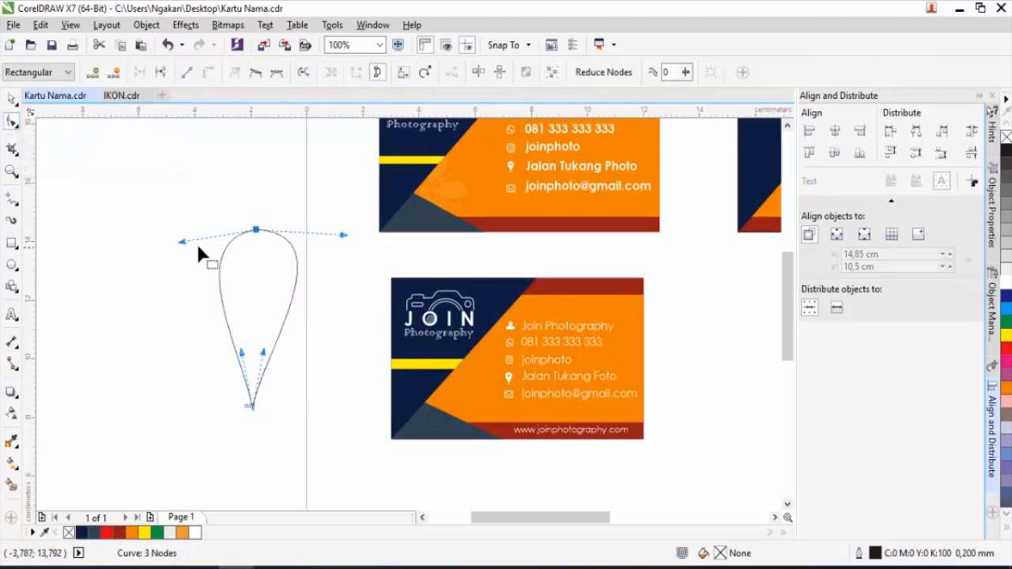
mouse_move(183, 243)
left_mouse_down()
mouse_move(177, 236)
mouse_move(178, 244)
left_mouse_up()
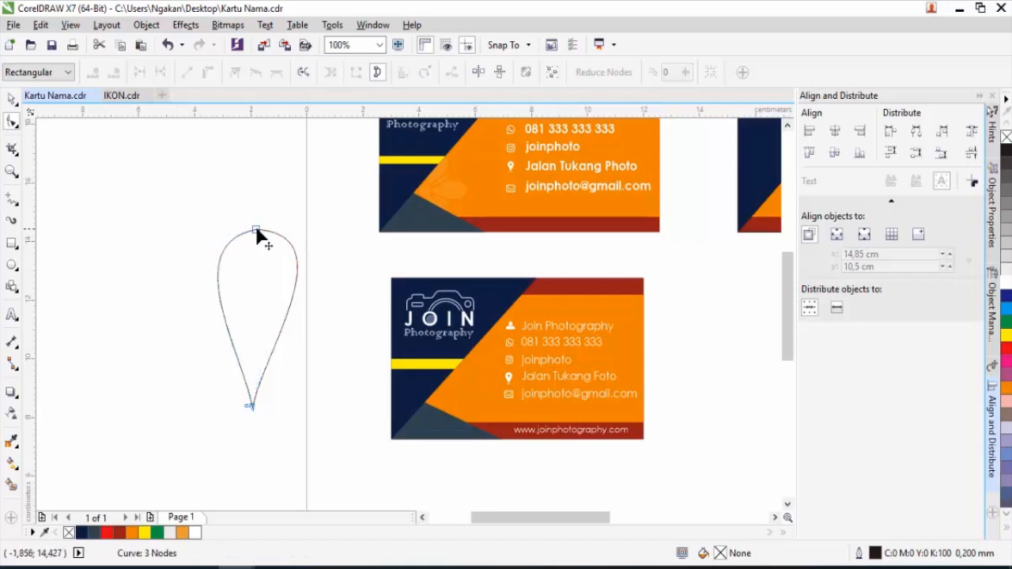
left_click_drag(341, 236, 341, 248)
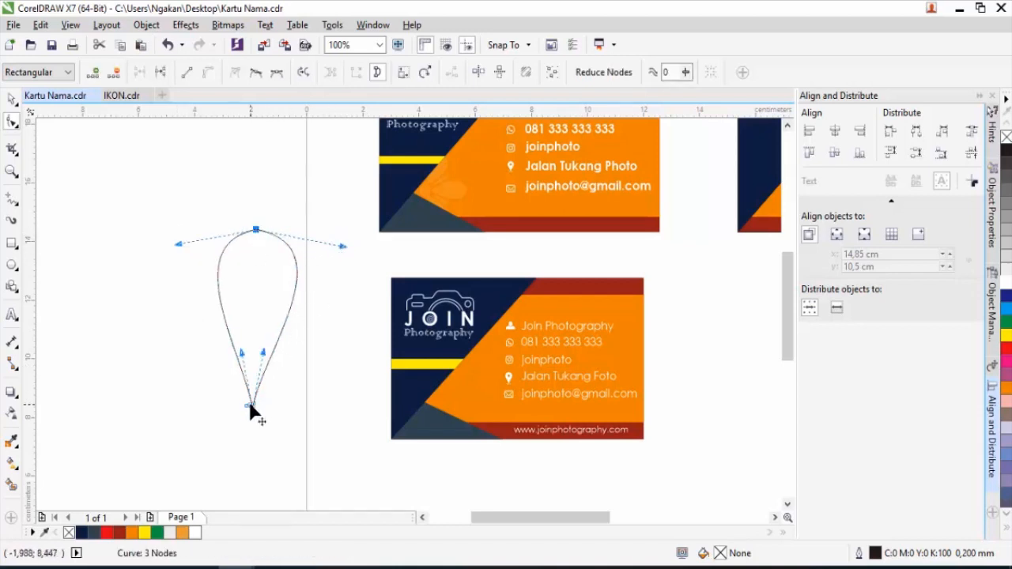
scroll(253, 411, "up", 2)
scroll(250, 408, "up", 1)
left_click(255, 402)
key("Delete")
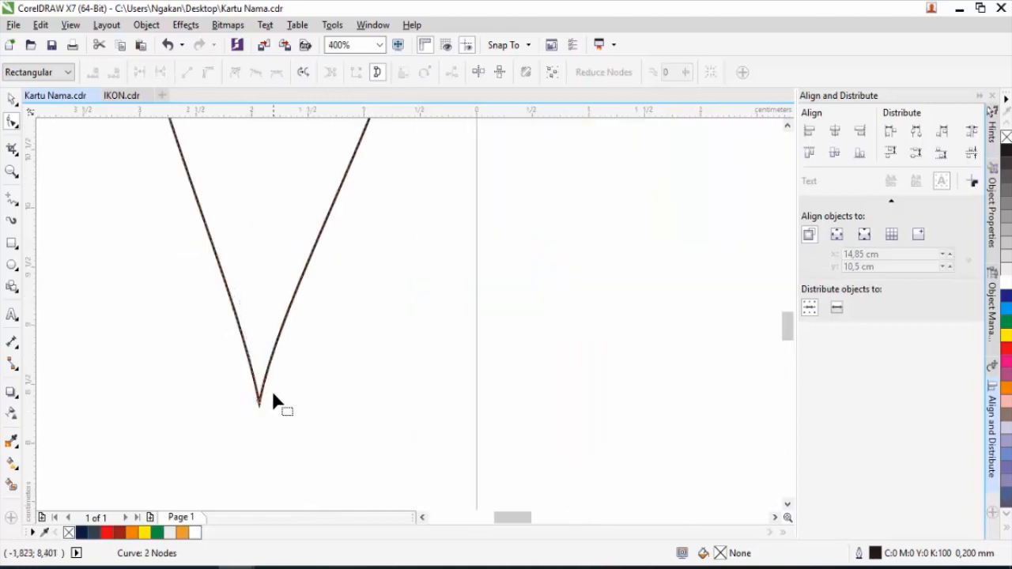
scroll(273, 393, "down", 2)
scroll(281, 298, "down", 1)
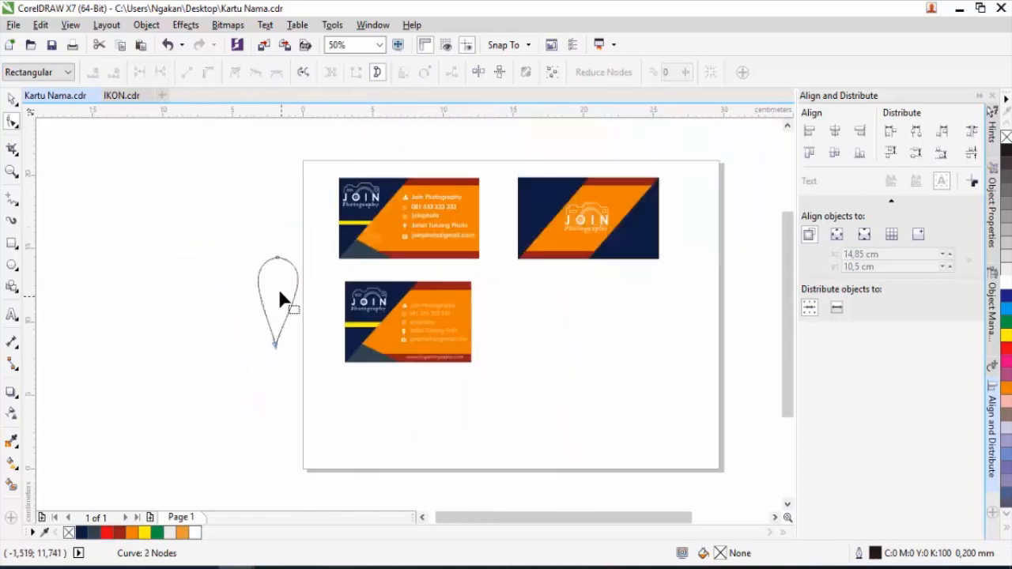
Move the teardrop left, shrink it to 88.1%, and rotate it right around its bottom point.
left_click(11, 98)
left_click_drag(269, 301, 203, 286)
left_click_drag(227, 237, 223, 243)
left_click(199, 318)
scroll(201, 321, "up", 2)
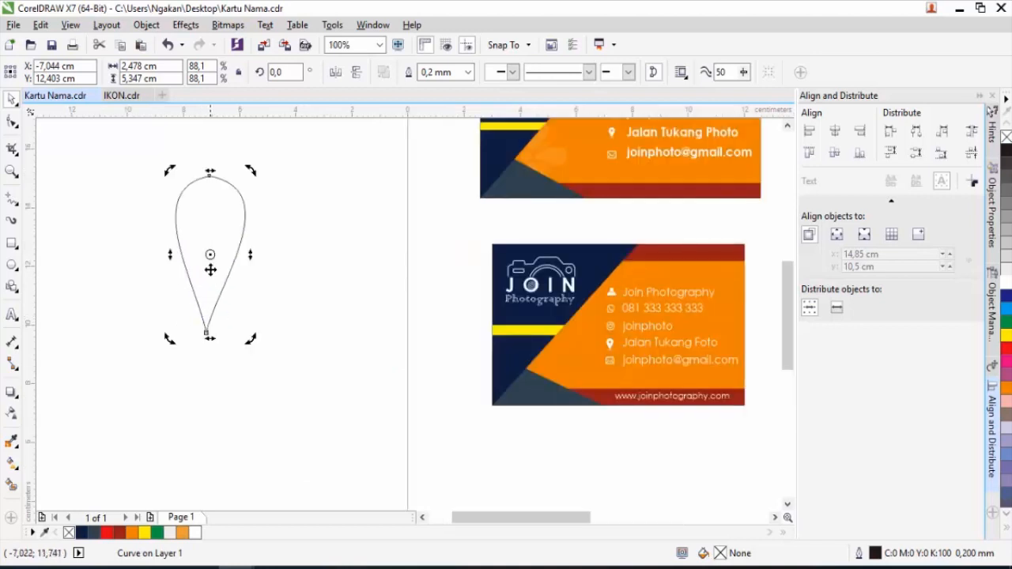
left_click_drag(209, 253, 206, 333)
left_click_drag(250, 170, 346, 345)
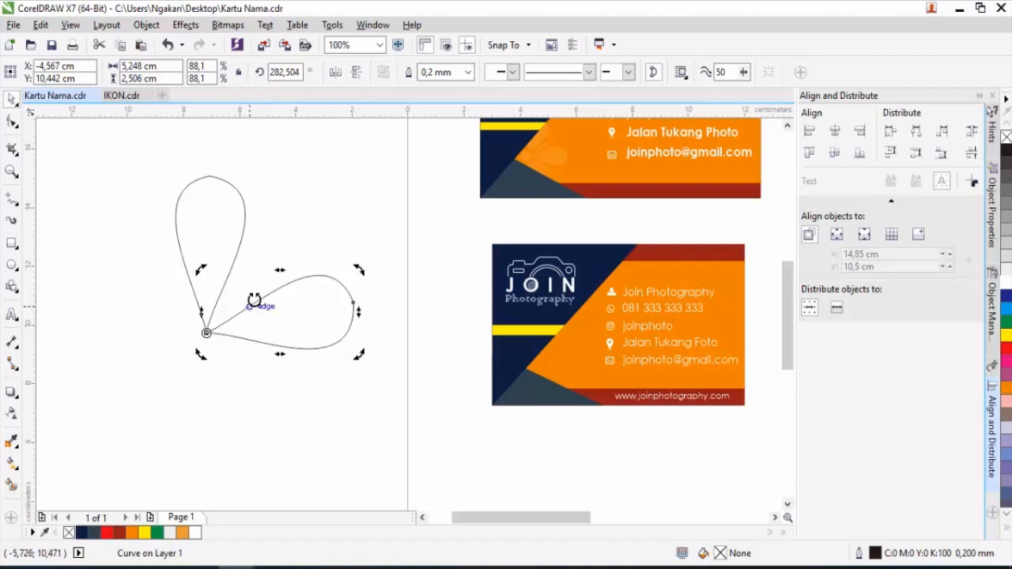
Mirror a copy of the right petal horizontally and place it on the left, tips meeting.
left_click(296, 238)
left_click(300, 320)
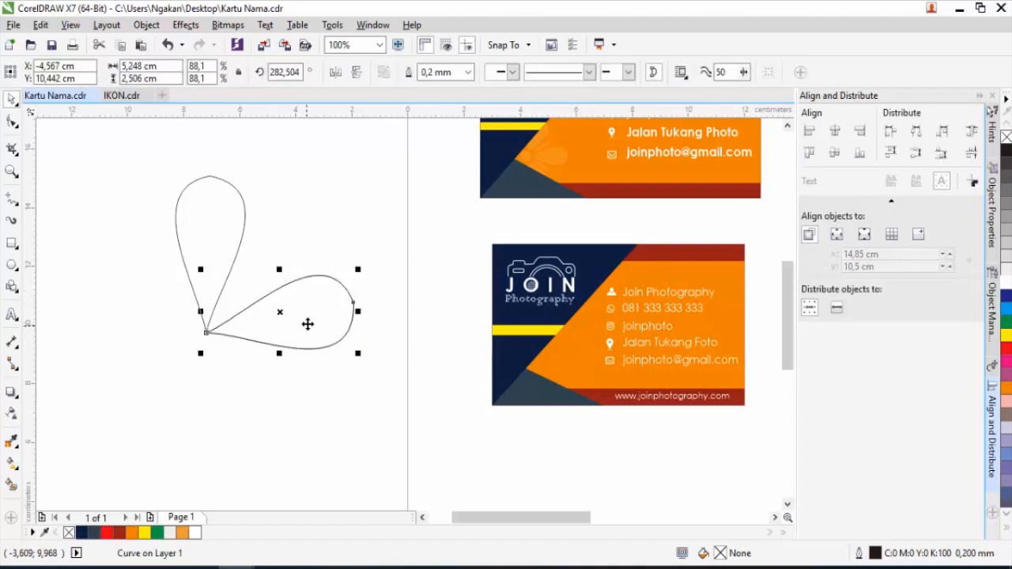
left_click(335, 72)
left_click_drag(353, 332, 206, 332)
left_click(265, 366)
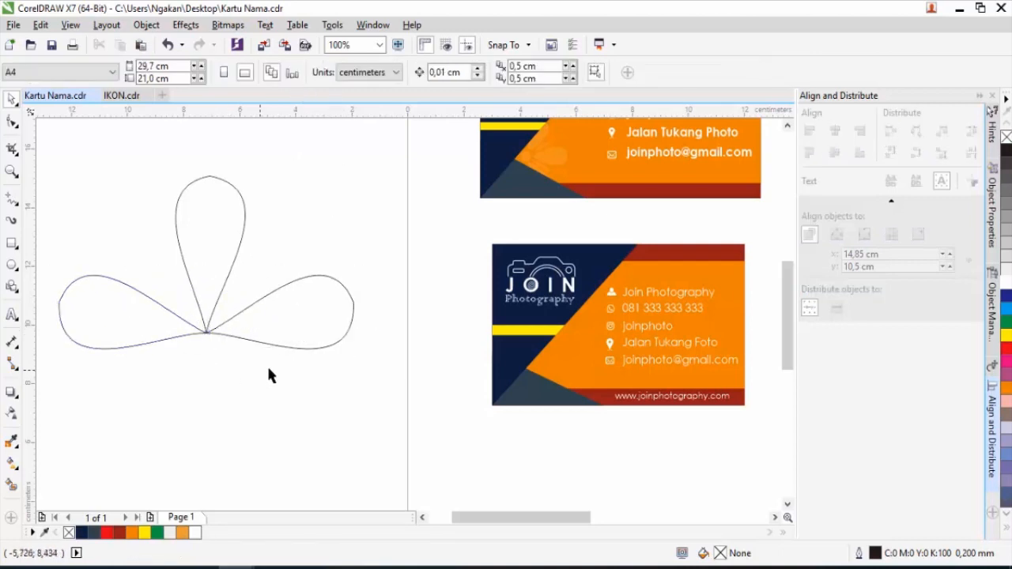
Make a narrower, shorter copy of the top petal and tilt it right from the shared tip.
scroll(264, 365, "down", 2)
scroll(257, 325, "up", 2)
left_click(251, 300)
left_click_drag(284, 300, 265, 308)
left_click_drag(244, 220, 245, 257)
scroll(242, 380, "up", 5)
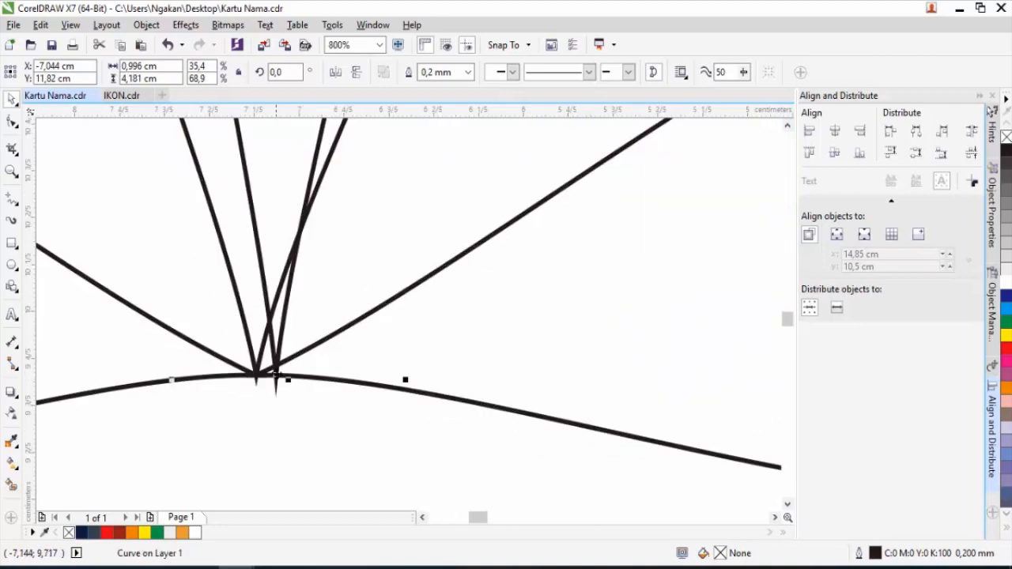
left_click_drag(263, 369, 254, 368)
scroll(254, 368, "down", 5)
left_click(258, 316)
left_click_drag(270, 244, 345, 286)
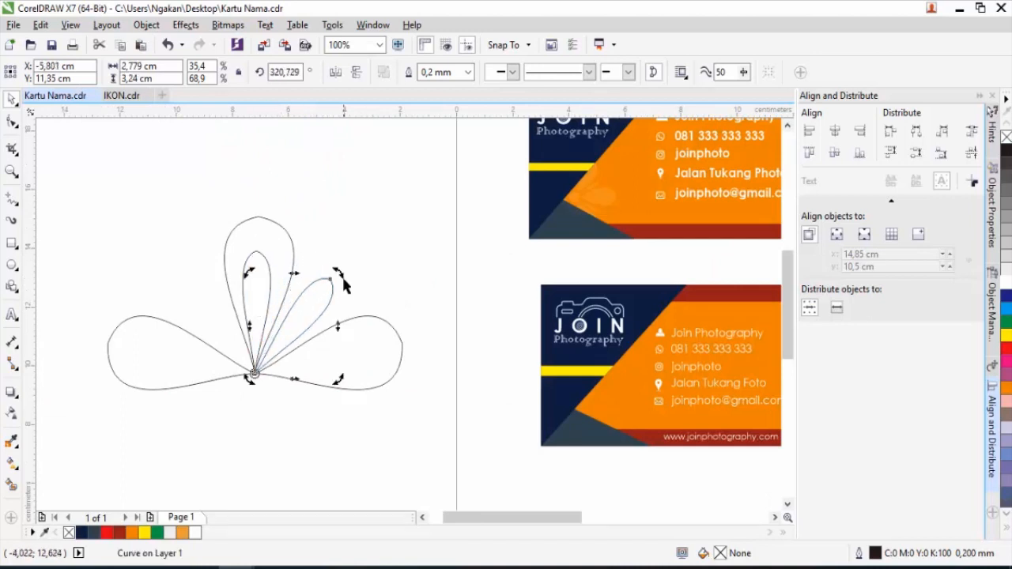
Tilt the narrow inner petal over to the left side.
left_click(254, 273)
left_click(258, 276)
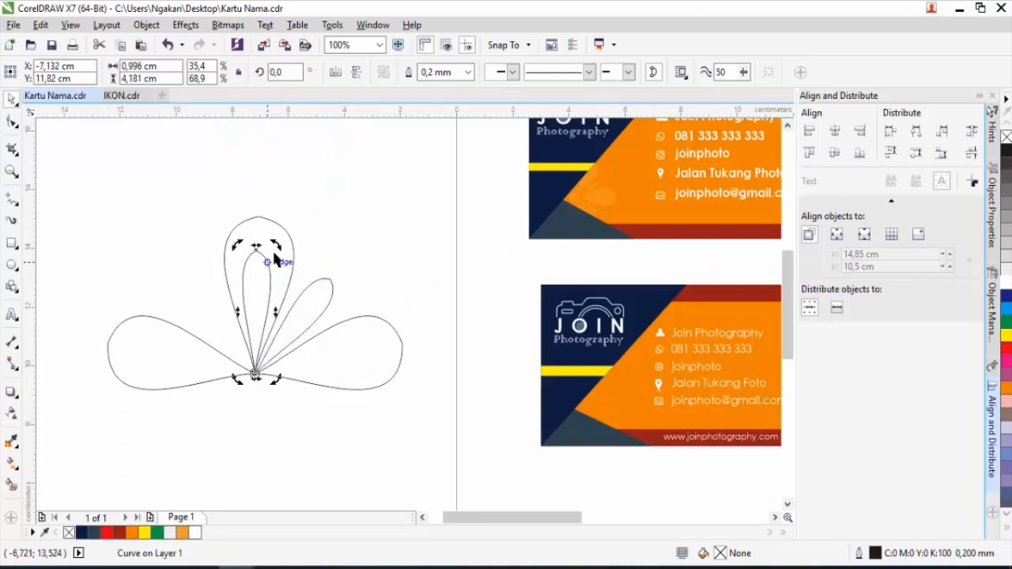
left_click_drag(267, 245, 198, 267)
left_click(341, 245)
scroll(340, 247, "down", 1)
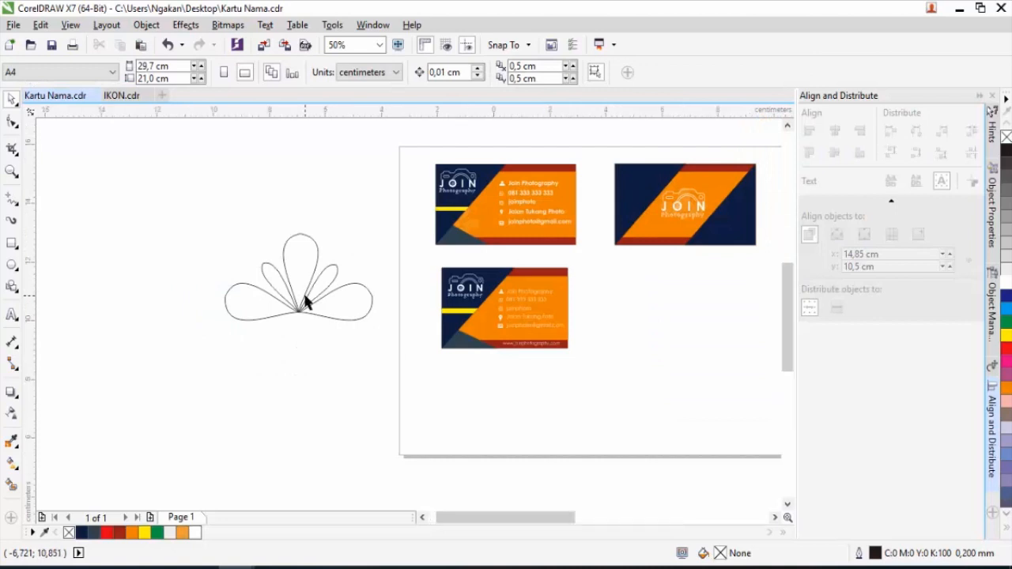
scroll(304, 295, "up", 1)
Draw a small circle below the petals and marquee-select all six flower pieces.
left_click(12, 265)
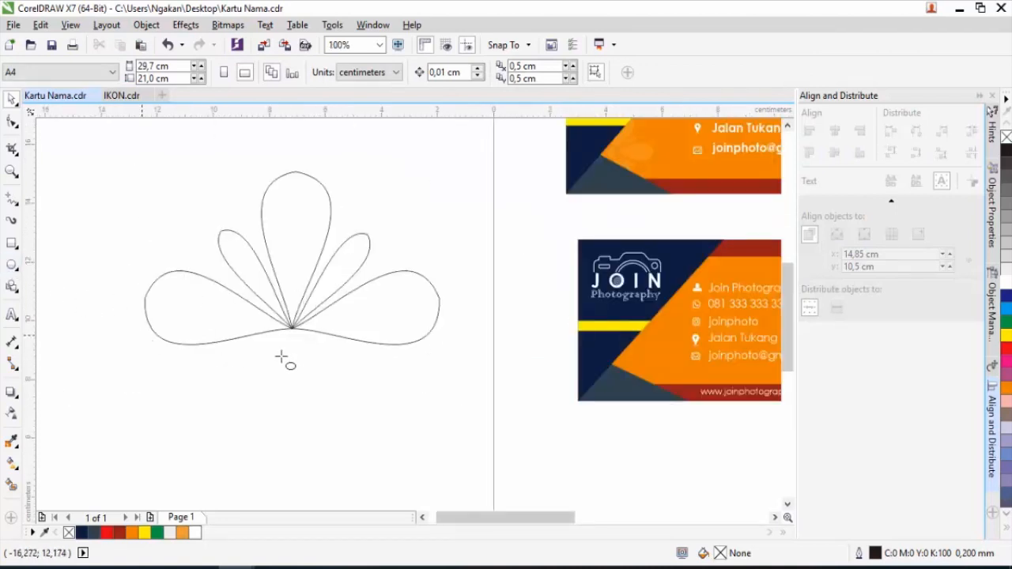
mouse_move(280, 345)
left_mouse_down()
mouse_move(316, 386)
mouse_move(293, 352)
left_mouse_up()
left_click(11, 100)
left_click(342, 346)
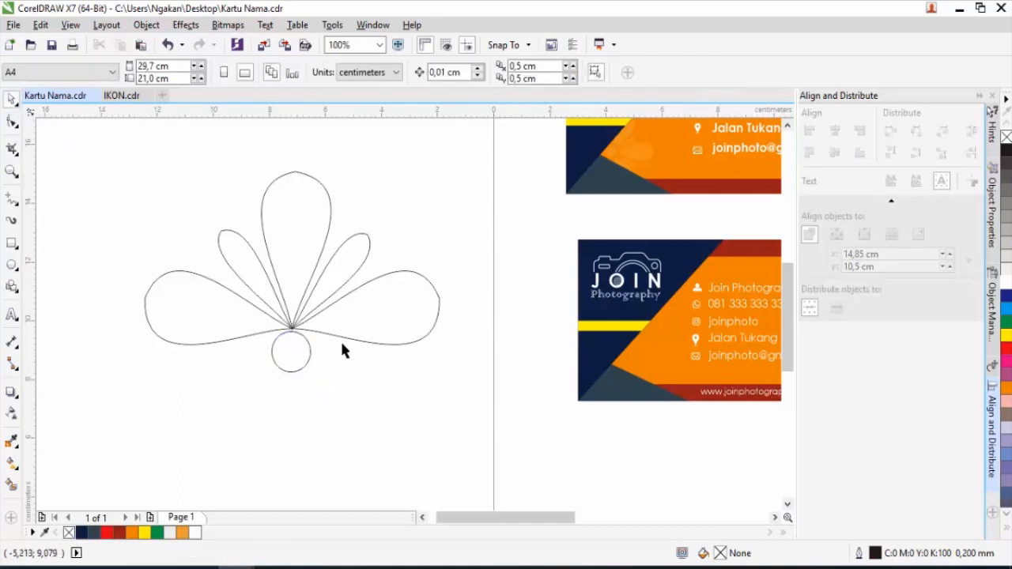
left_click_drag(113, 158, 466, 387)
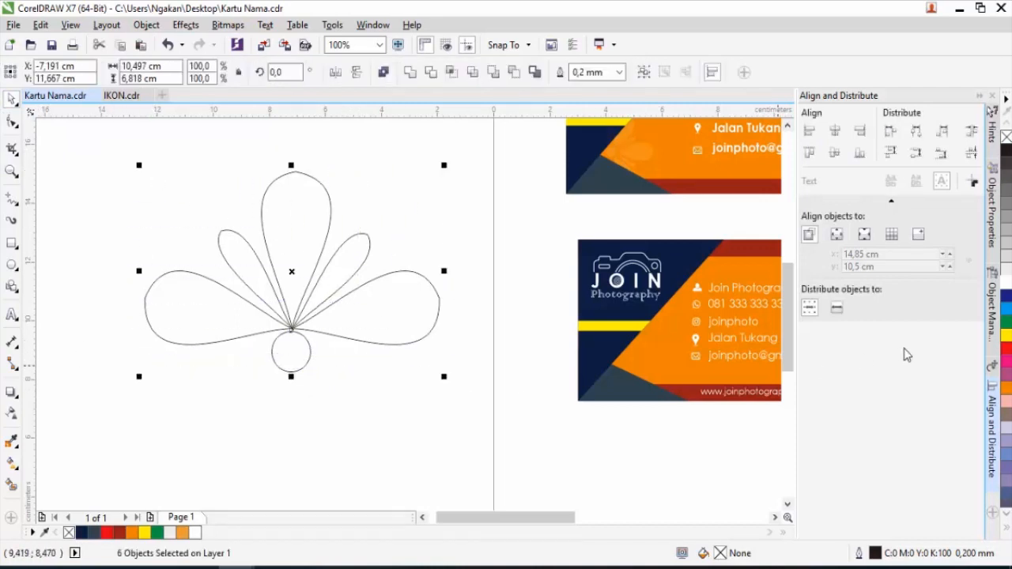
Fill the flower pieces green, remove their outlines, group them and scale to 56%.
left_click(1006, 322)
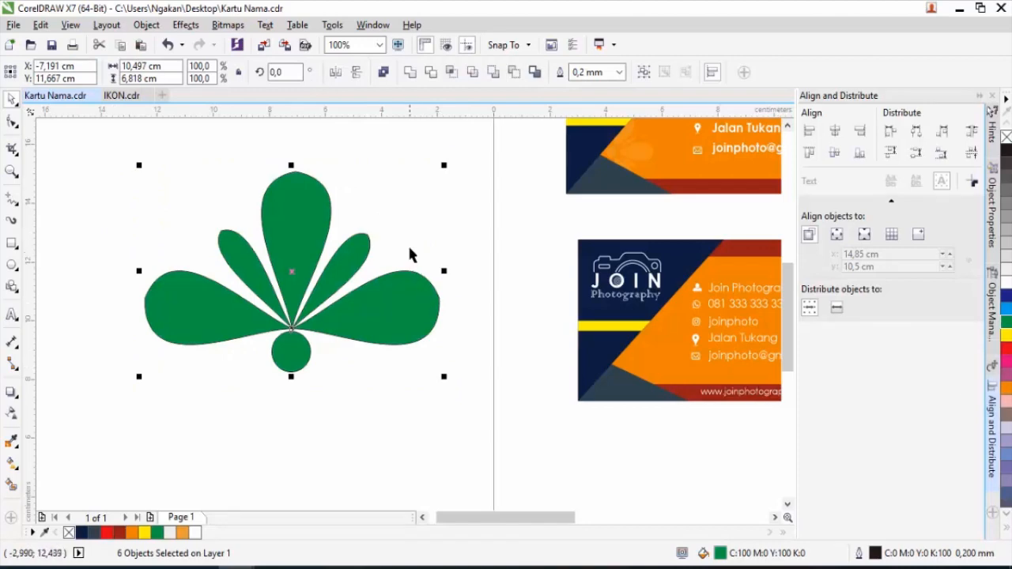
right_click(1007, 139)
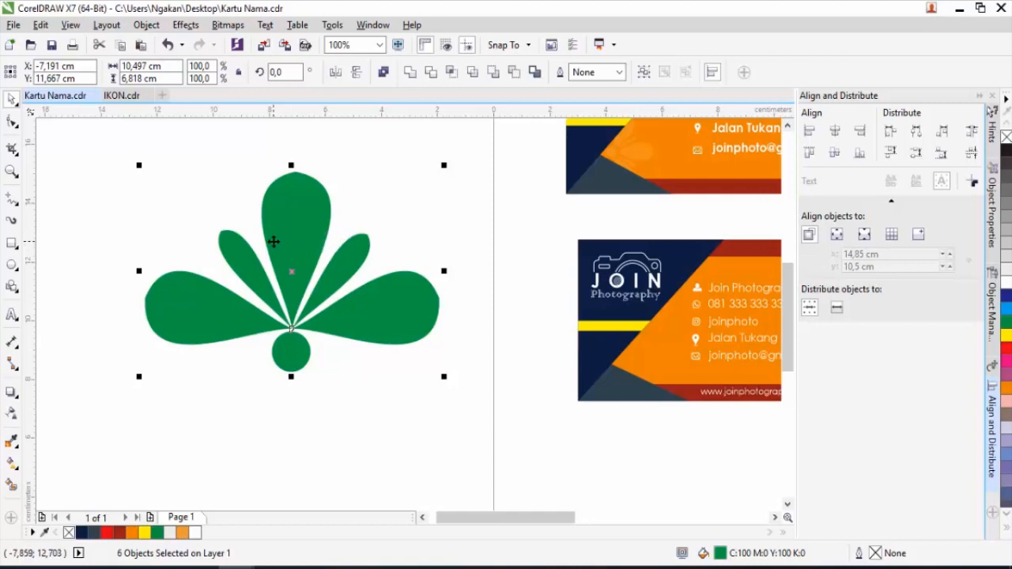
right_click(310, 233)
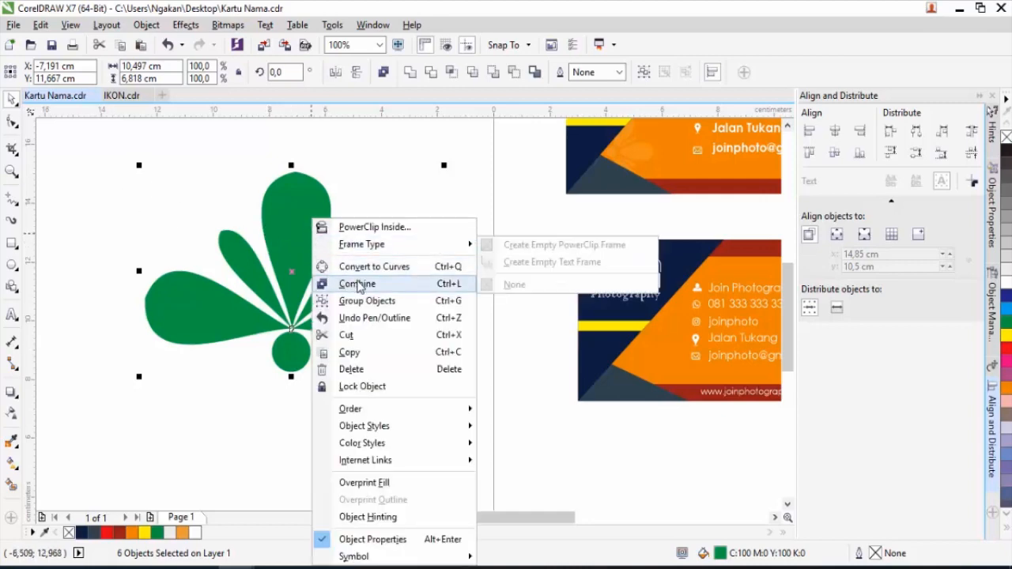
left_click(376, 299)
left_click_drag(443, 165, 408, 212)
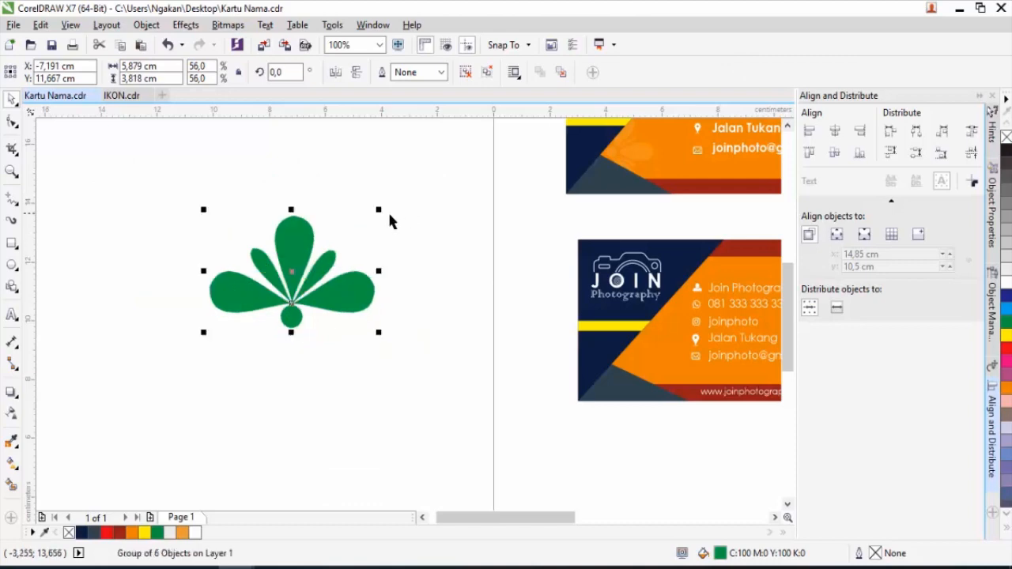
Make the green flower translucent with the Transparency tool.
left_click(12, 419)
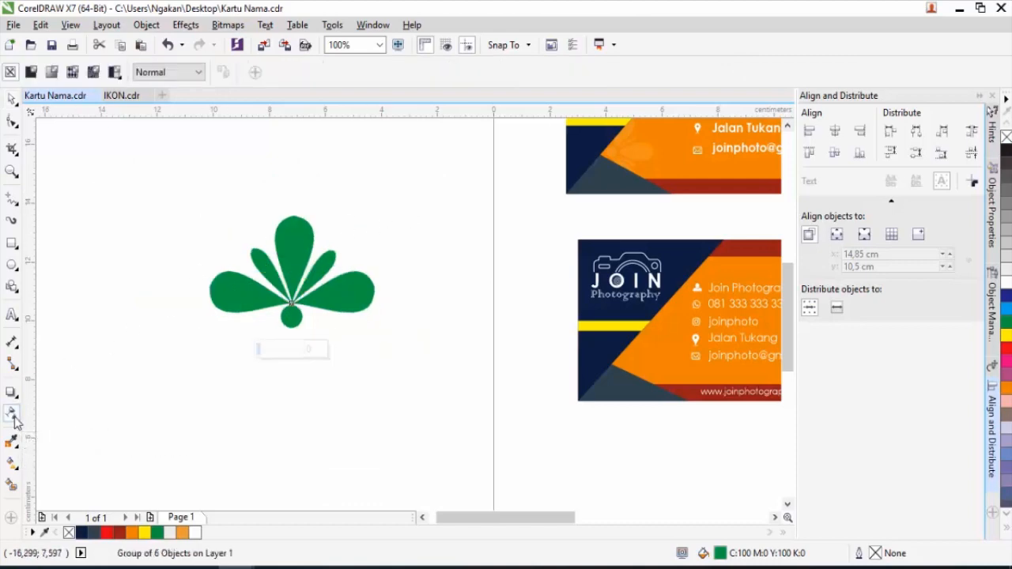
left_click_drag(258, 349, 286, 350)
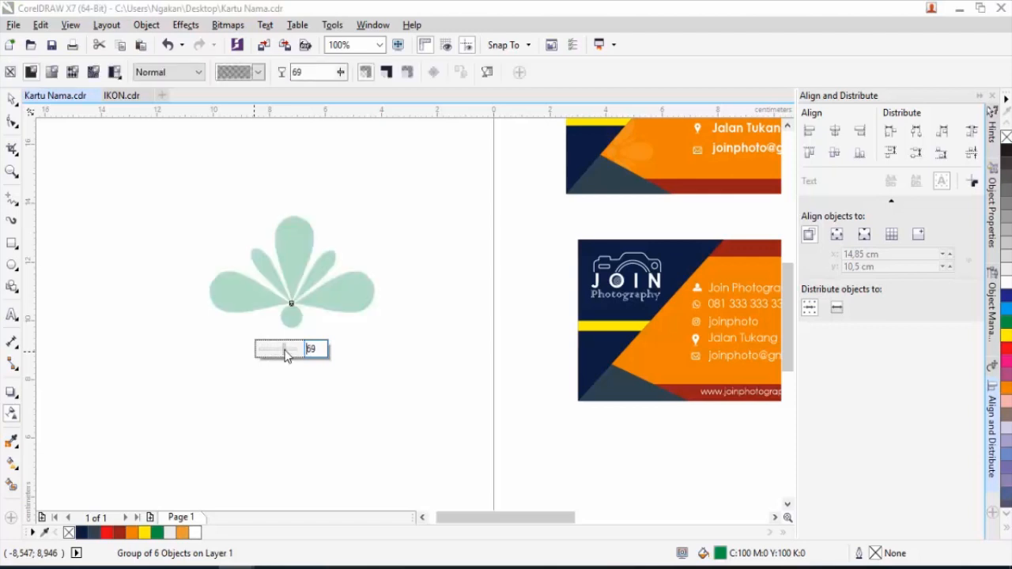
left_click(12, 98)
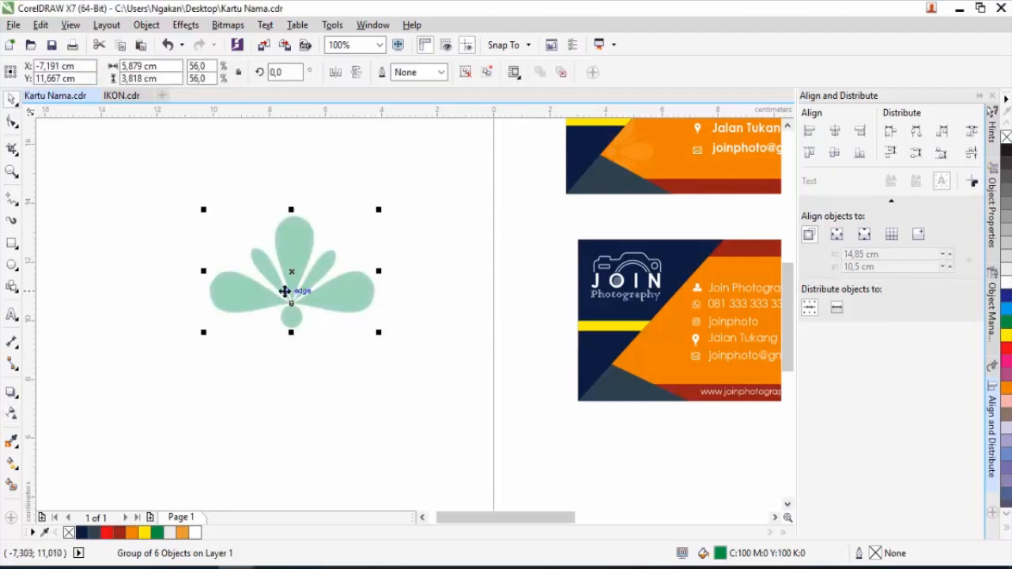
Move the flower onto the lower card, shrink it to about 38%, and rotate it 90°.
scroll(285, 291, "down", 1)
left_click_drag(282, 287, 479, 329)
scroll(480, 327, "up", 2)
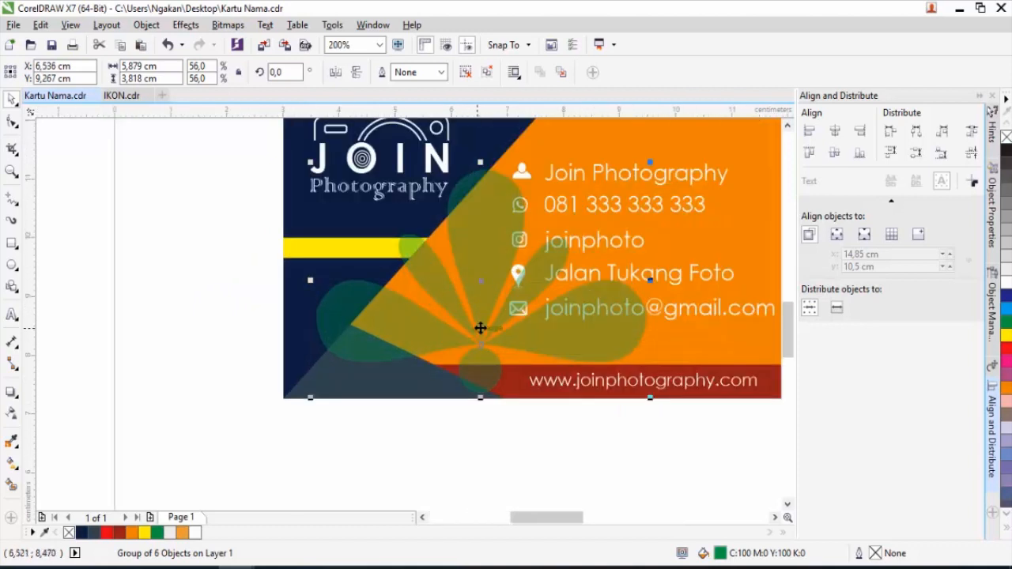
scroll(480, 328, "down", 1)
left_click_drag(567, 243, 542, 260)
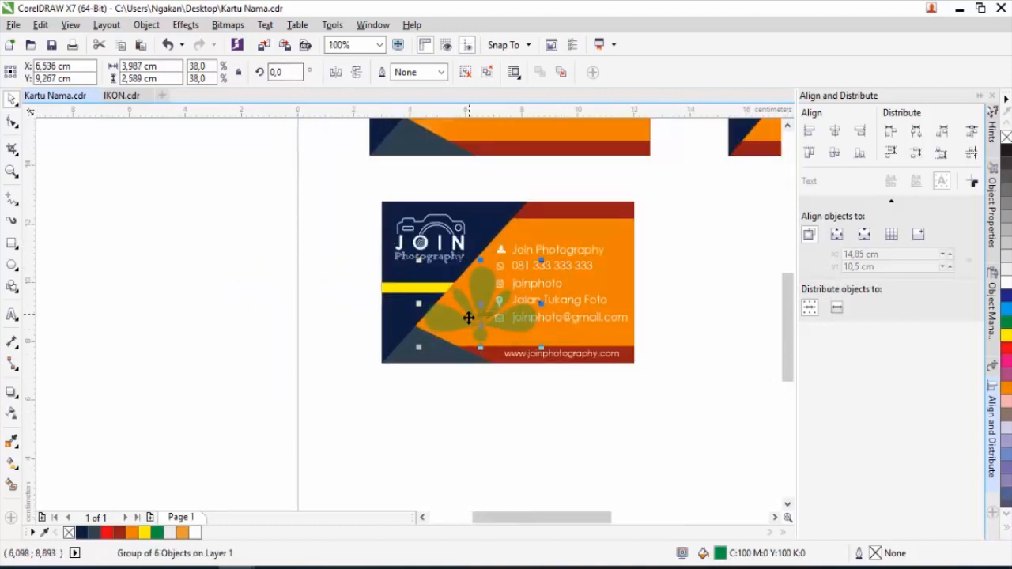
double_click(283, 71)
type("9")
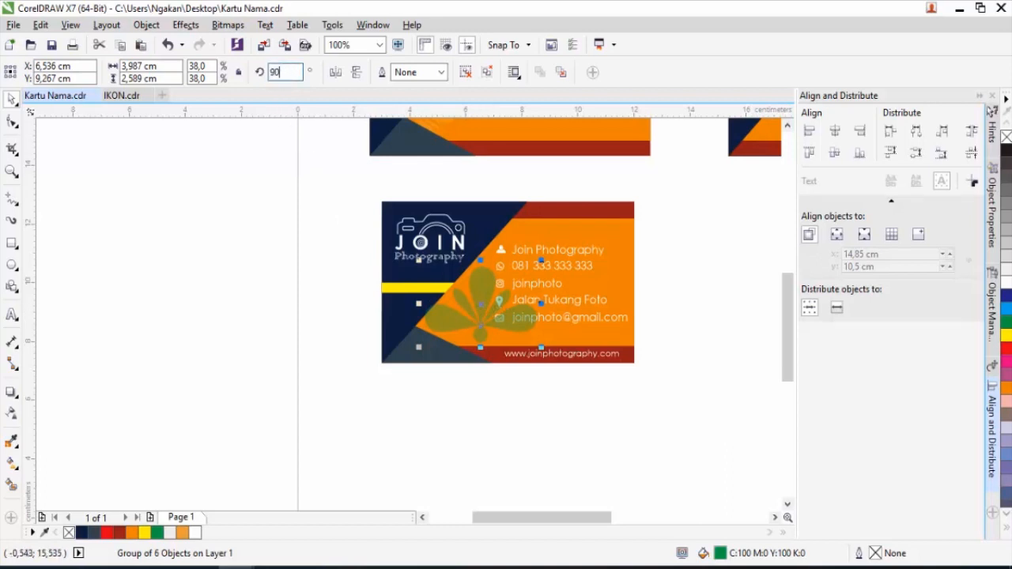
type("0")
key("Return")
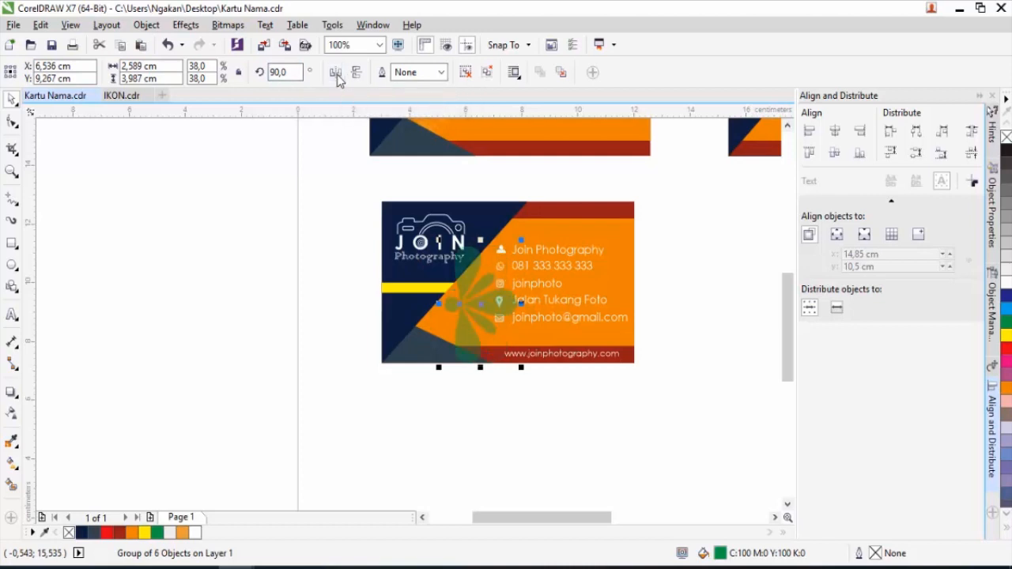
Shrink the flower to 23.7% and place it over the yellow stripe at lower left.
scroll(468, 307, "up", 2)
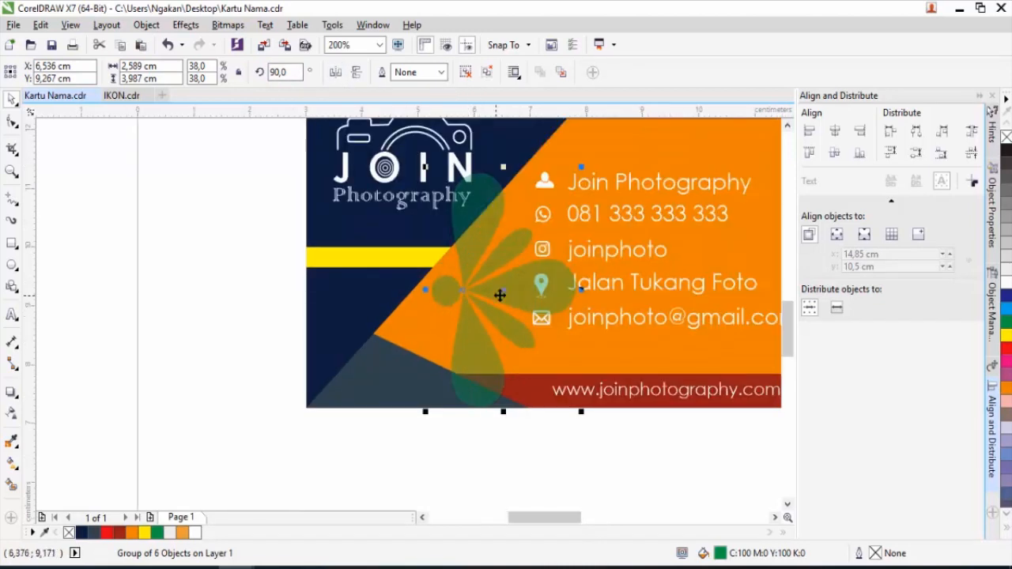
left_click_drag(504, 293, 468, 320)
left_click_drag(537, 206, 490, 264)
left_click_drag(445, 328, 416, 325)
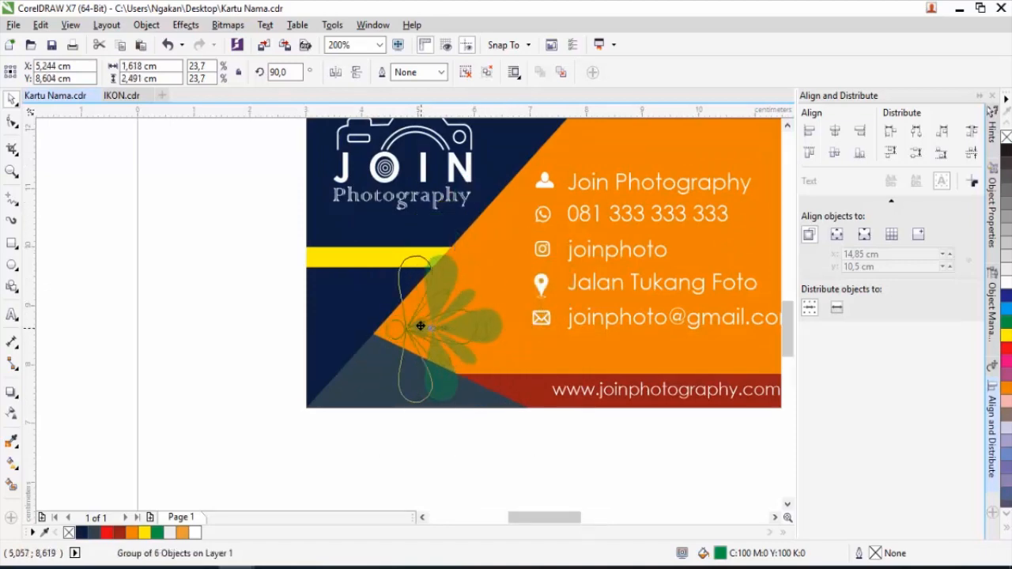
scroll(418, 328, "down", 2)
scroll(417, 328, "up", 2)
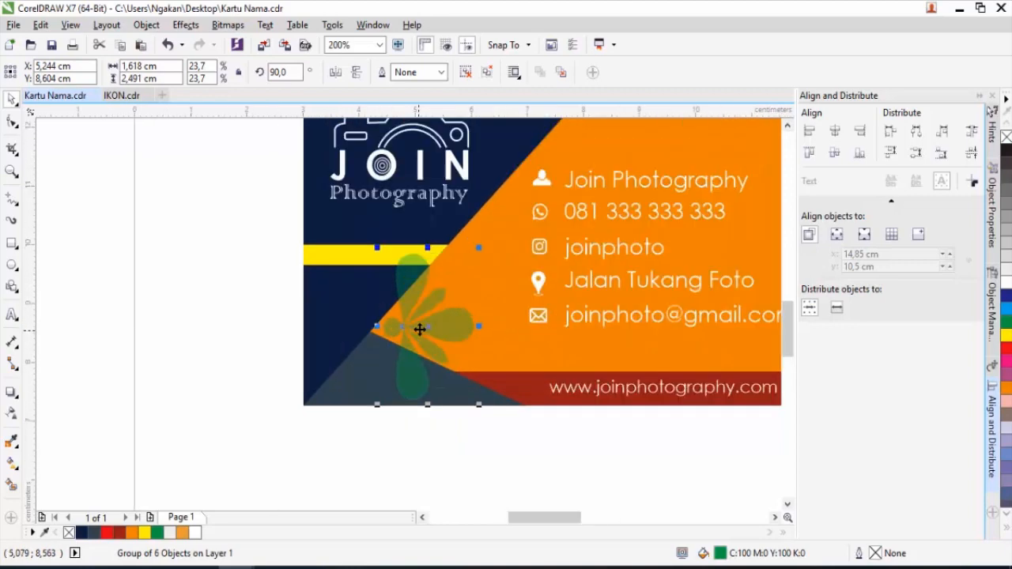
scroll(420, 327, "down", 1)
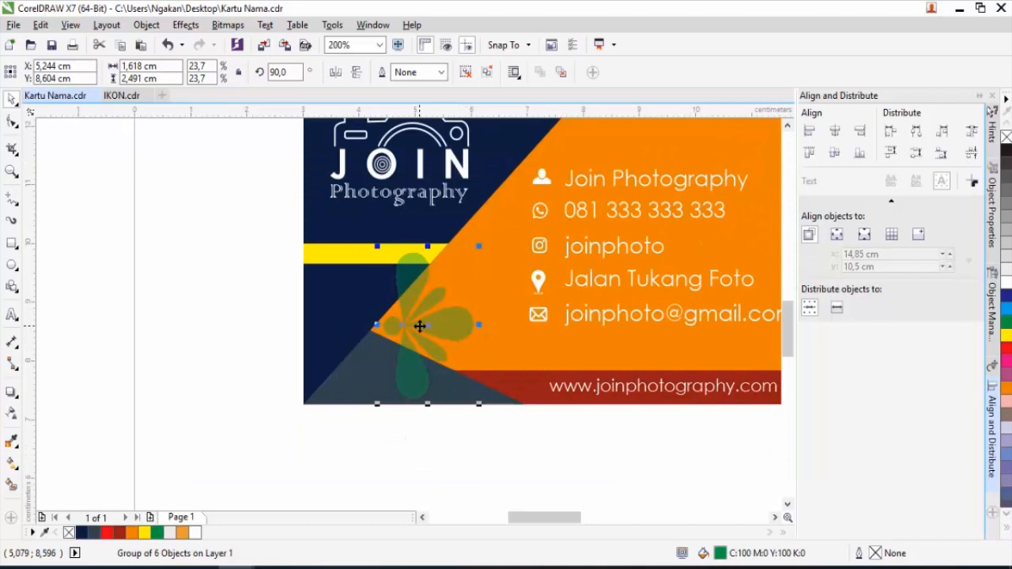
Bring the yellow stripe, green petal logo and grey lower triangle to the front of the page.
left_click(339, 259)
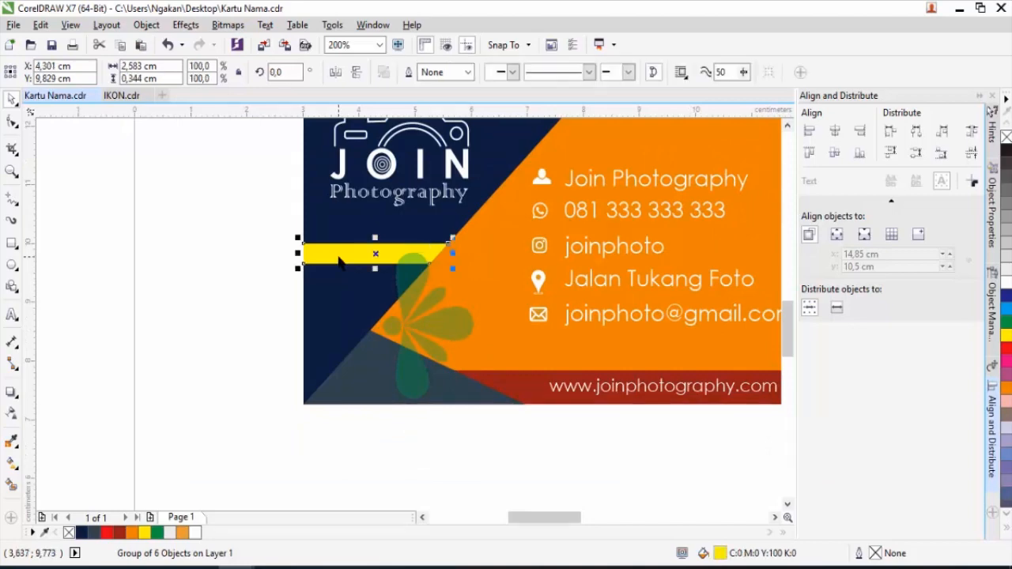
scroll(339, 260, "down", 1)
left_click(360, 213, "shift")
left_click(339, 288, "shift")
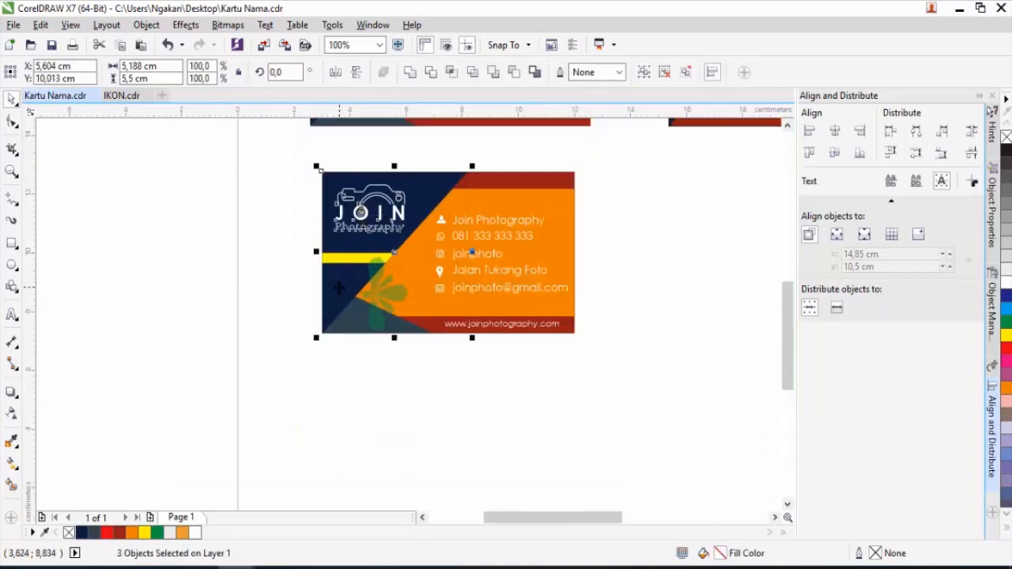
right_click(339, 288)
mouse_move(425, 409)
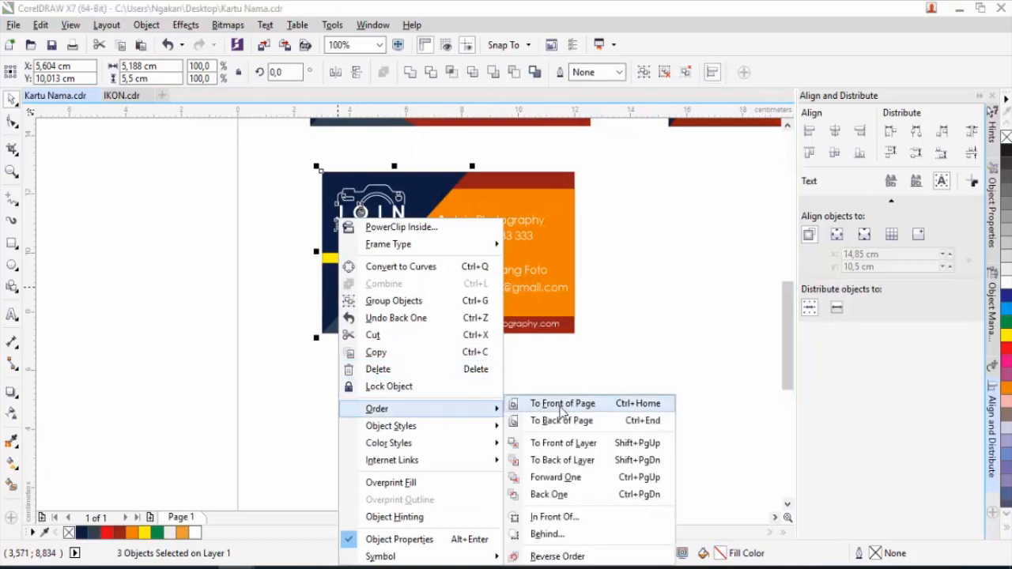
left_click(537, 406)
Move the grey triangle one level forward, in front of the petals, then select the whole second front card.
left_click(343, 330)
scroll(343, 330, "up", 1)
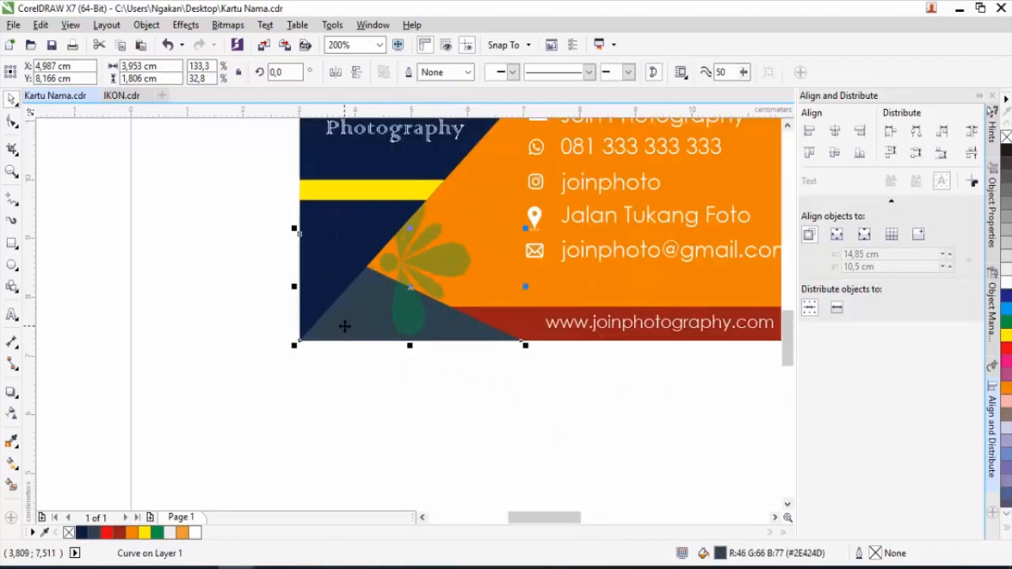
scroll(343, 326, "up", 1)
key("ctrl+Page_Up")
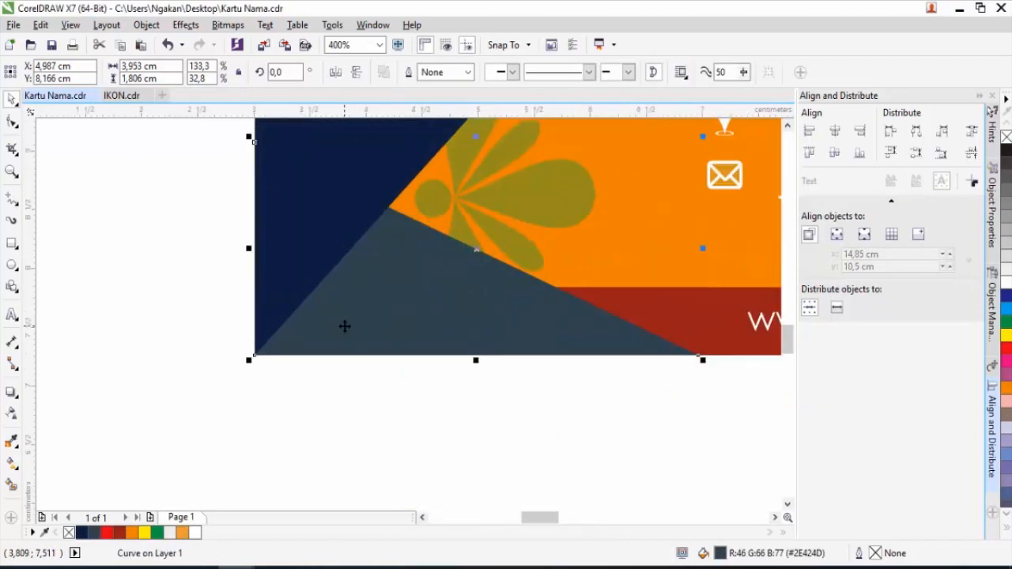
scroll(344, 326, "down", 2)
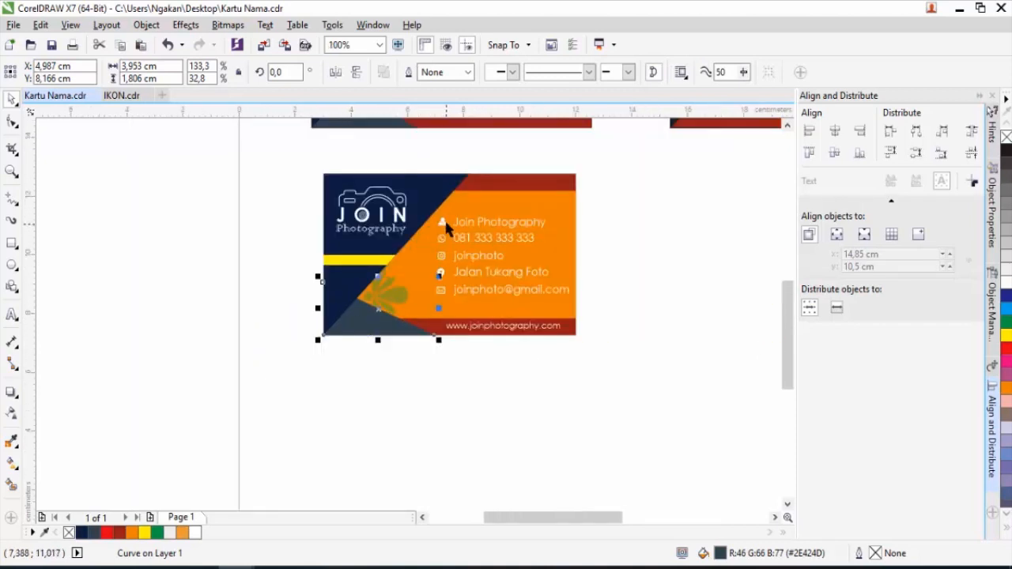
left_click_drag(304, 164, 617, 355)
scroll(405, 318, "down", 1)
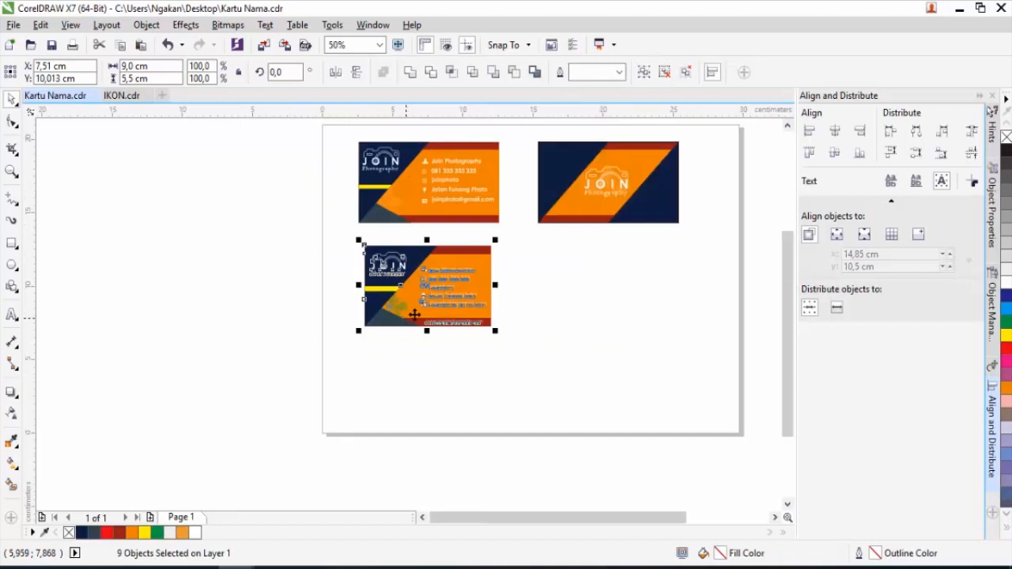
Place a copy of the card to its right and delete the copy's contact text.
left_click_drag(422, 288, 601, 287)
left_click(611, 360)
left_click_drag(686, 331, 593, 258)
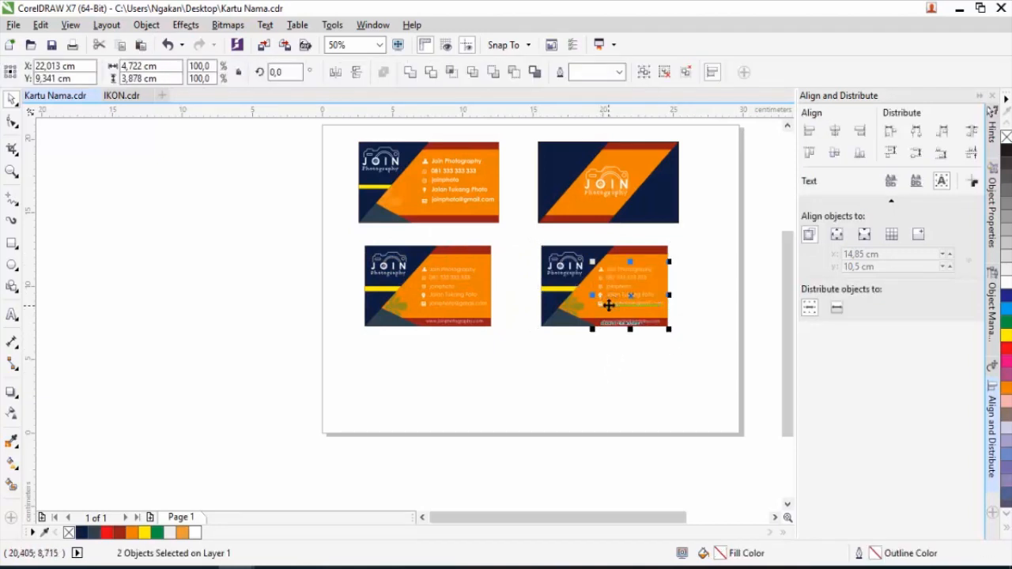
key("Delete")
Delete the copy's grey lower triangle and yellow stripe.
scroll(585, 288, "up", 1)
left_click(542, 353)
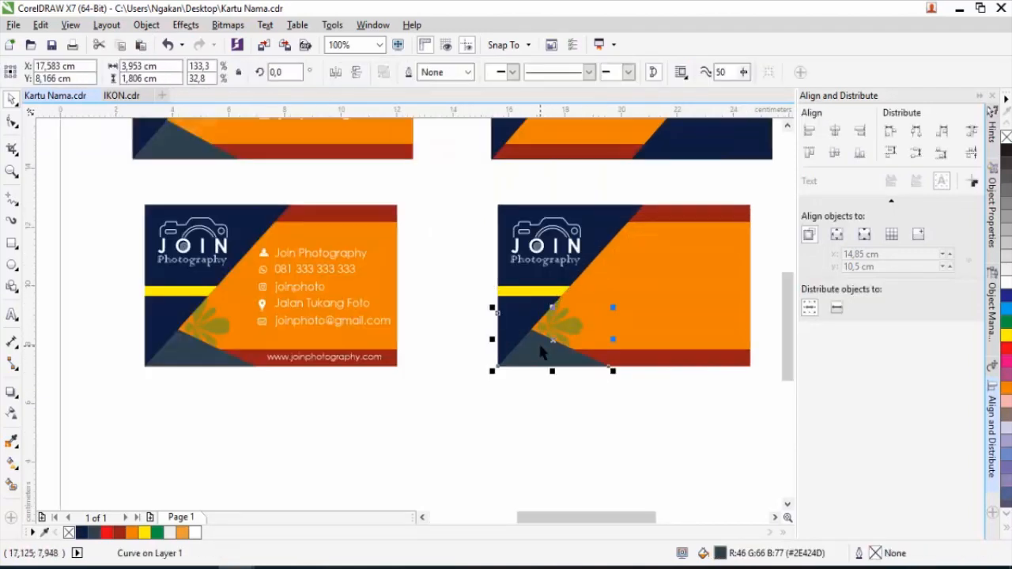
key("Delete")
left_click(535, 294)
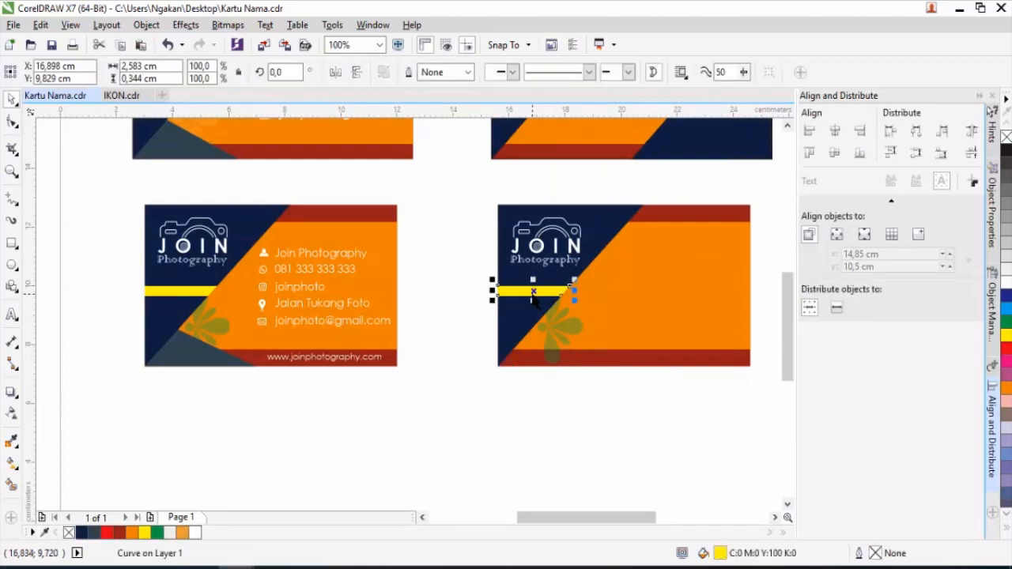
key("Delete")
scroll(508, 305, "down", 1)
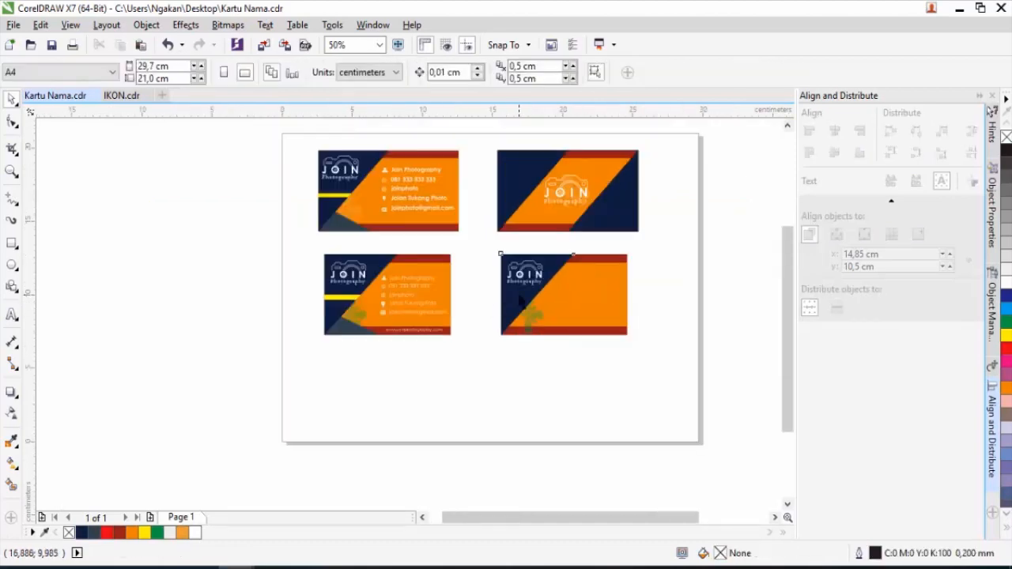
Mirror the copy's navy shape horizontally and vertically, leaving a navy lower-right triangle.
left_click(522, 304)
left_click_drag(500, 253, 628, 253)
key("ctrl+z")
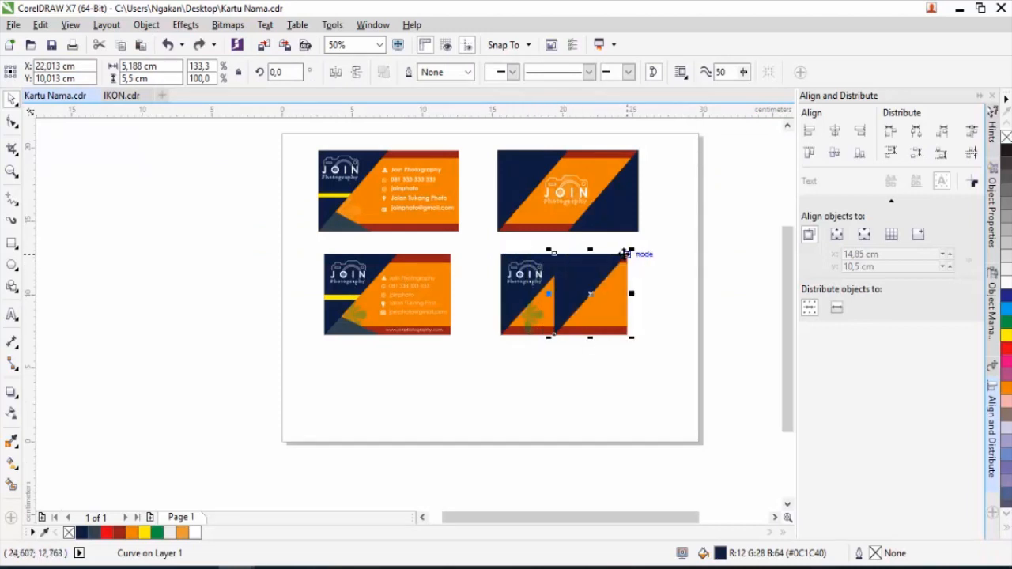
left_click(341, 76)
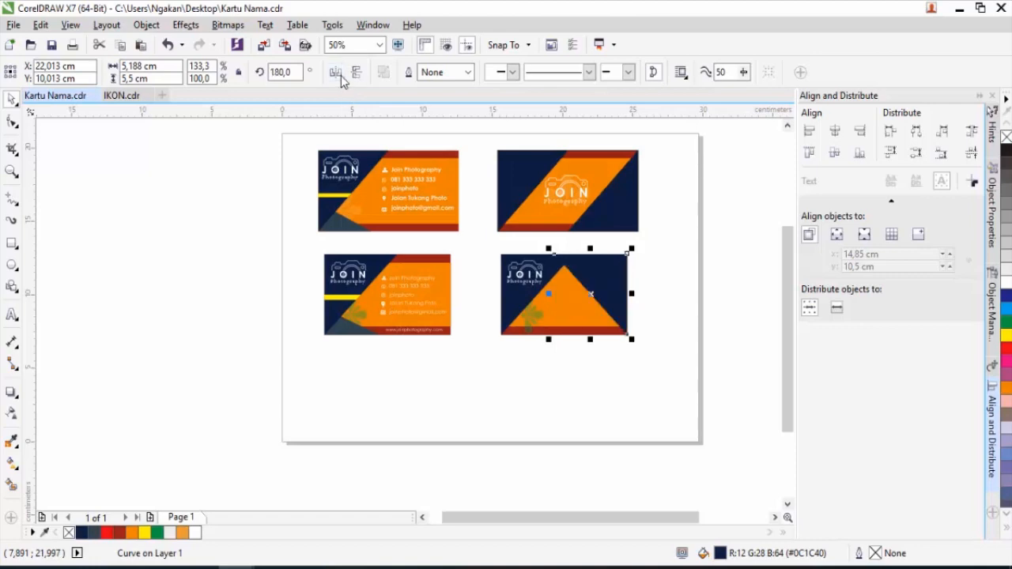
left_click(357, 76)
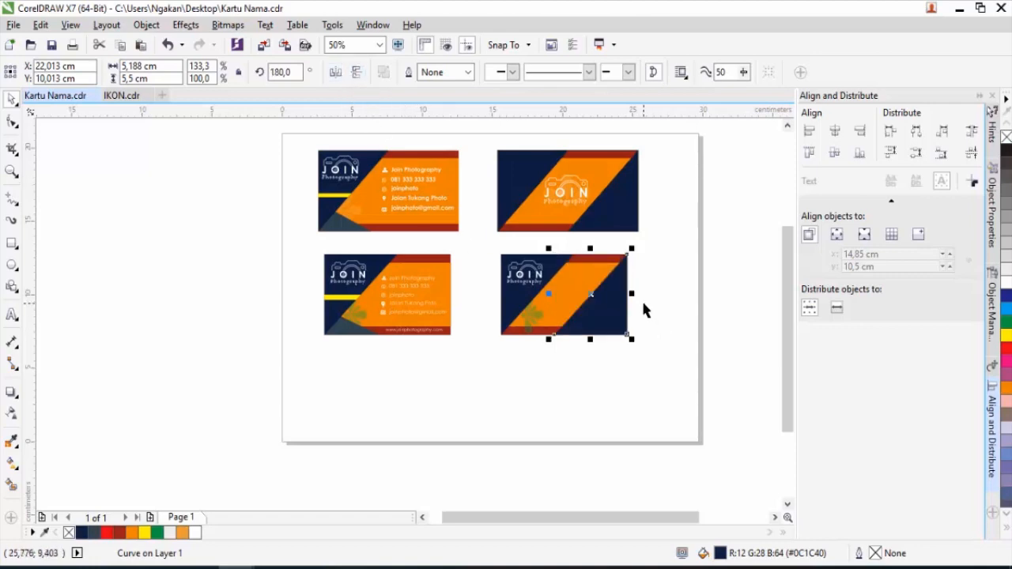
scroll(641, 299, "up", 1)
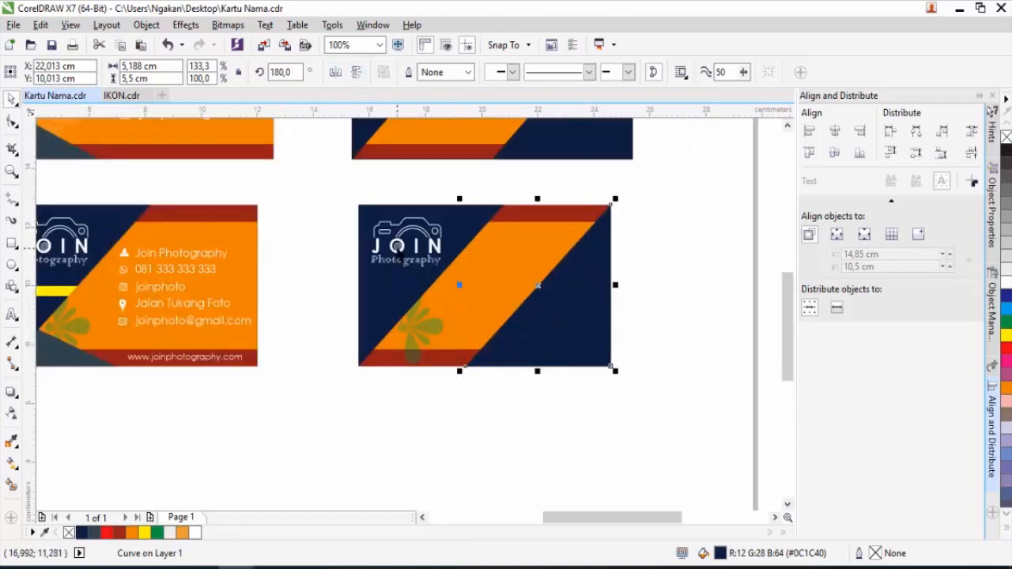
Centre the JOIN Photography logo horizontally and vertically on the card background.
left_click(397, 242)
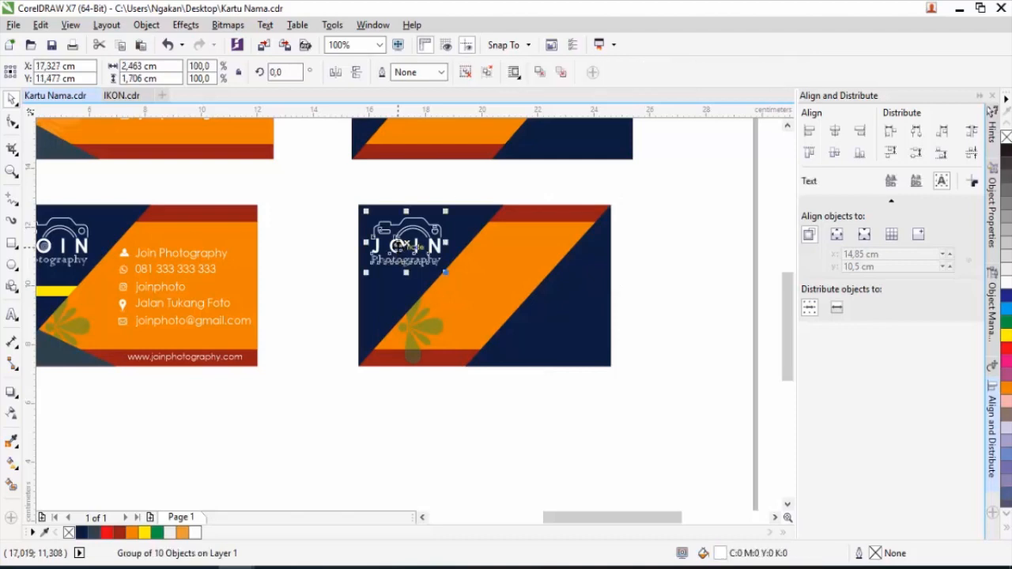
left_click(531, 219, "shift")
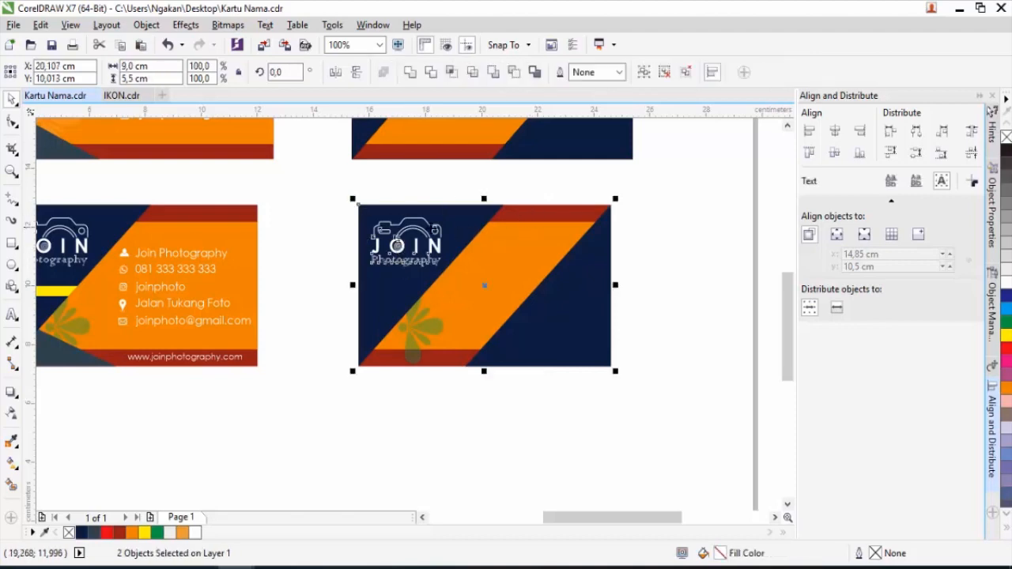
key("c")
key("e")
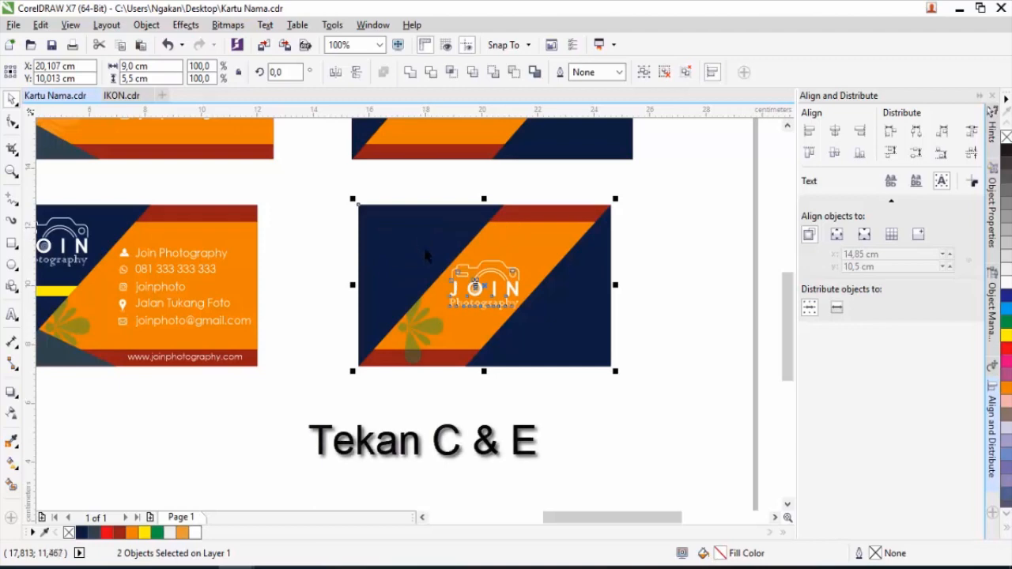
key("Escape")
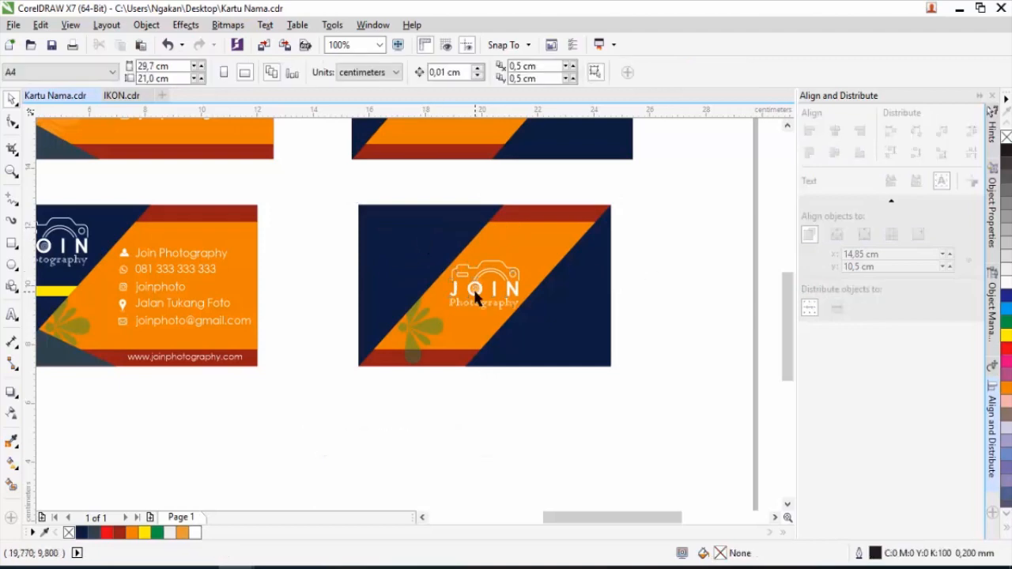
left_click(472, 287)
left_click(539, 213, "shift")
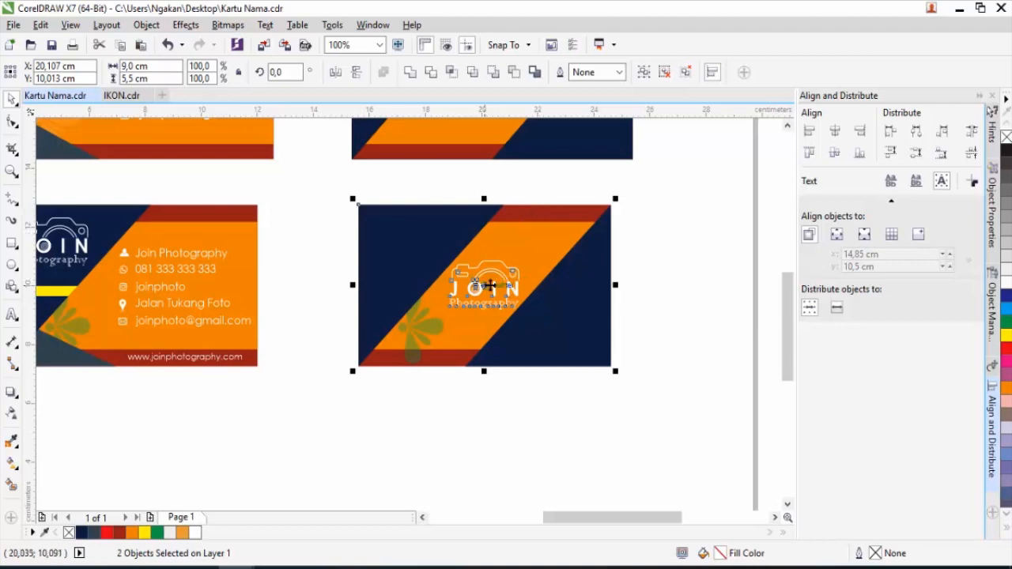
Move the green petal logo under the JOIN logo, set its rotation to 0 and mirror it.
left_click(649, 293)
left_click_drag(413, 347, 476, 319)
scroll(476, 319, "up", 1)
double_click(278, 72)
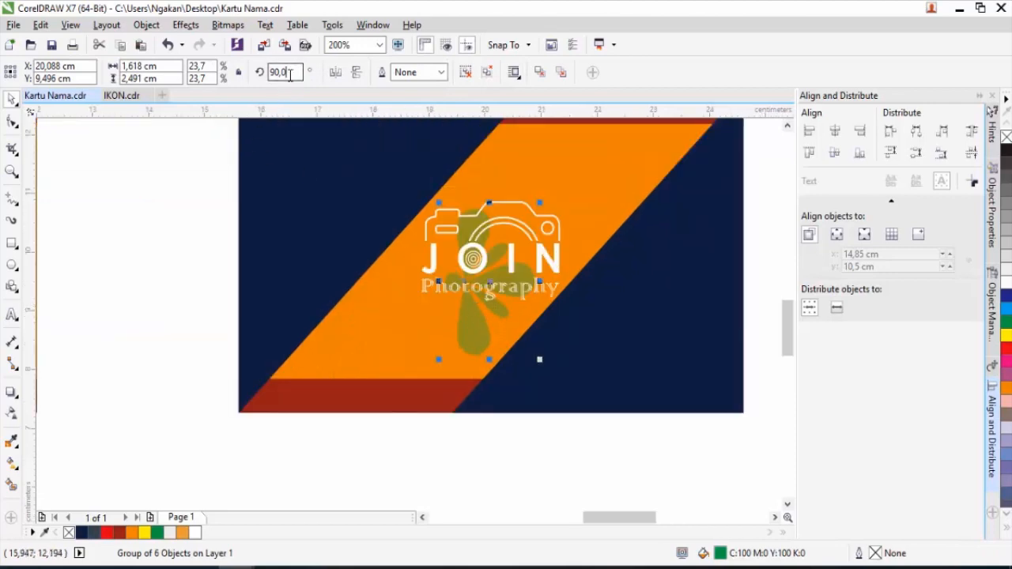
type("0")
key("Return")
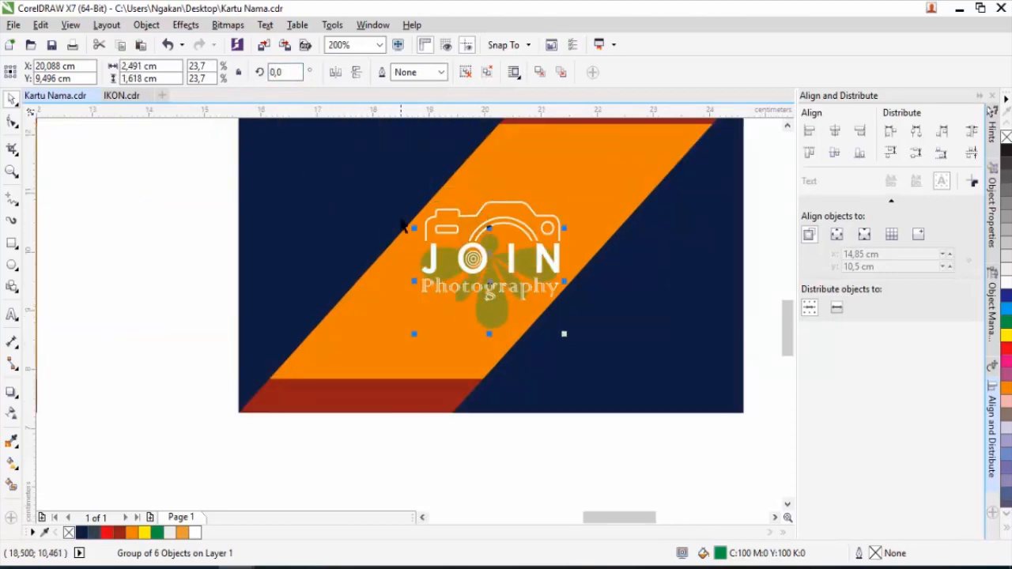
left_click(355, 74)
Enlarge the petal logo slightly, nudge it up behind the JOIN logo, and frame all four cards.
left_click_drag(564, 228, 583, 212)
left_click_drag(527, 305, 523, 269)
scroll(522, 264, "down", 2)
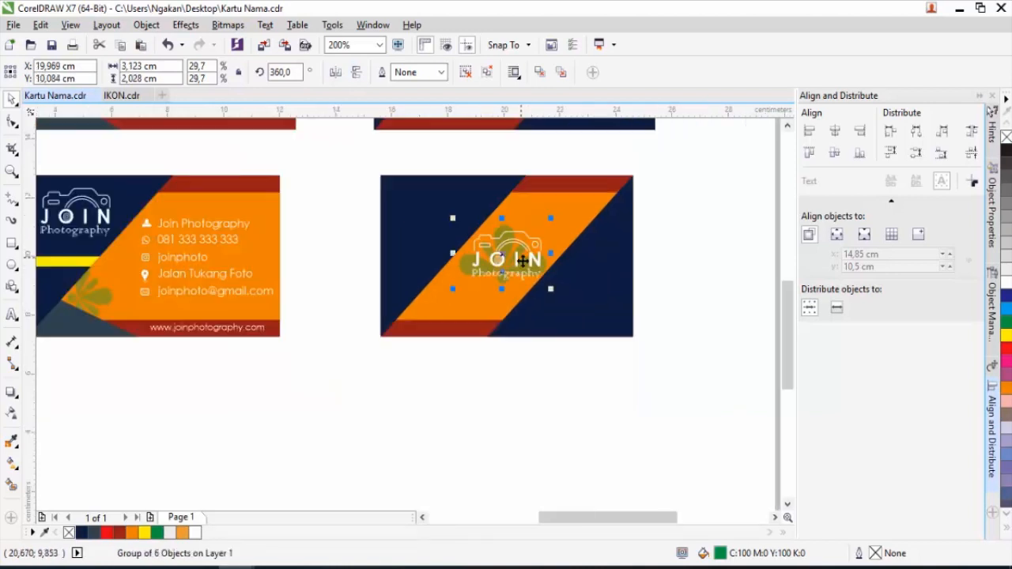
left_click(649, 279)
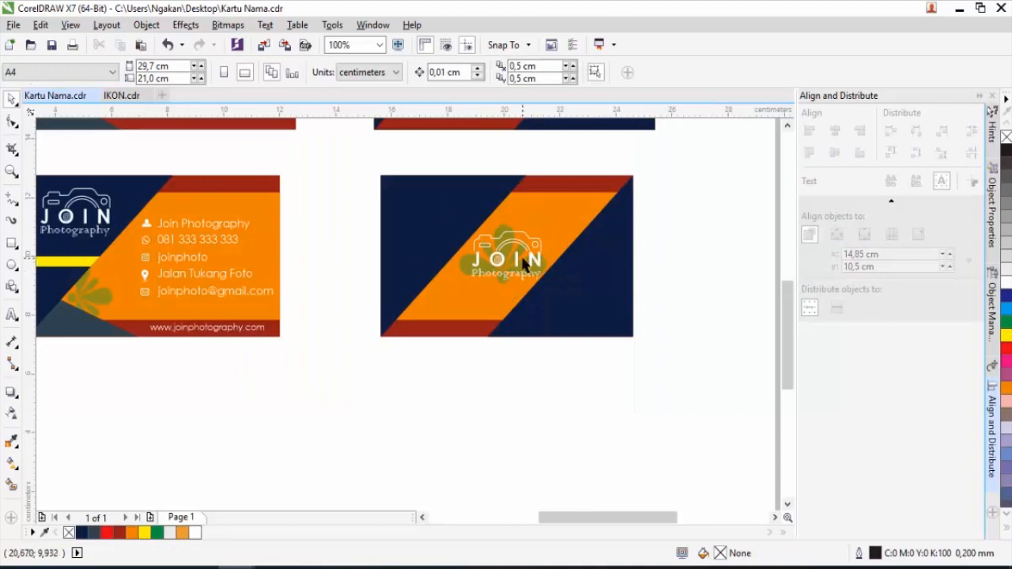
scroll(524, 263, "down", 1)
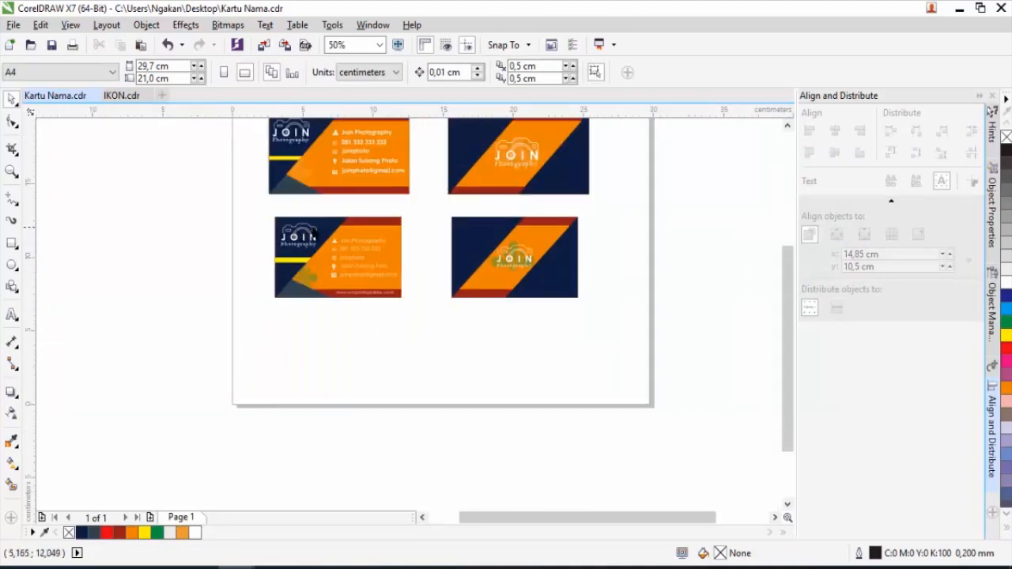
scroll(330, 221, "up", 1)
left_click_drag(456, 232, 445, 297)
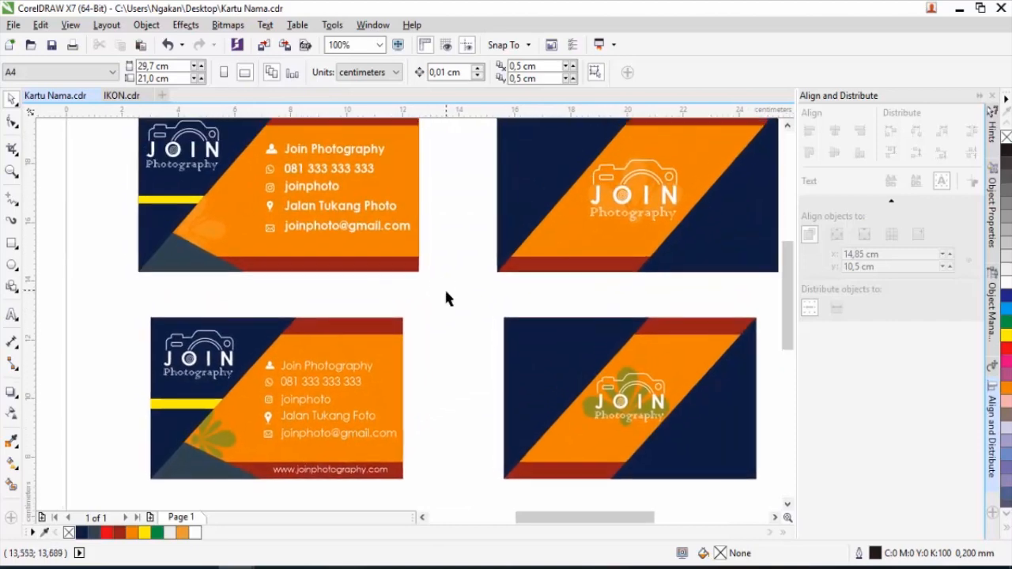